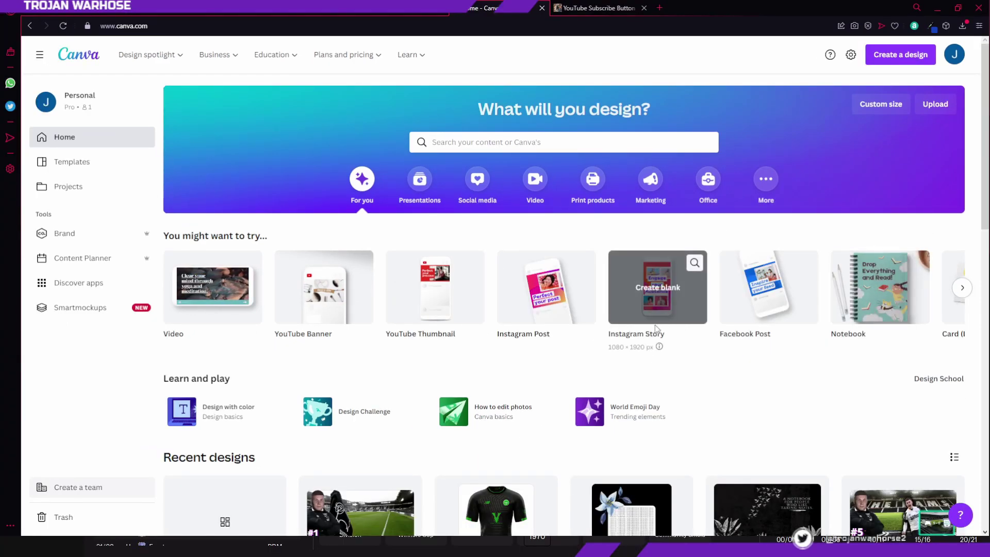
Create a blank design with the recent custom size 1000 × 1000 px and collapse the templates list.
click(878, 55)
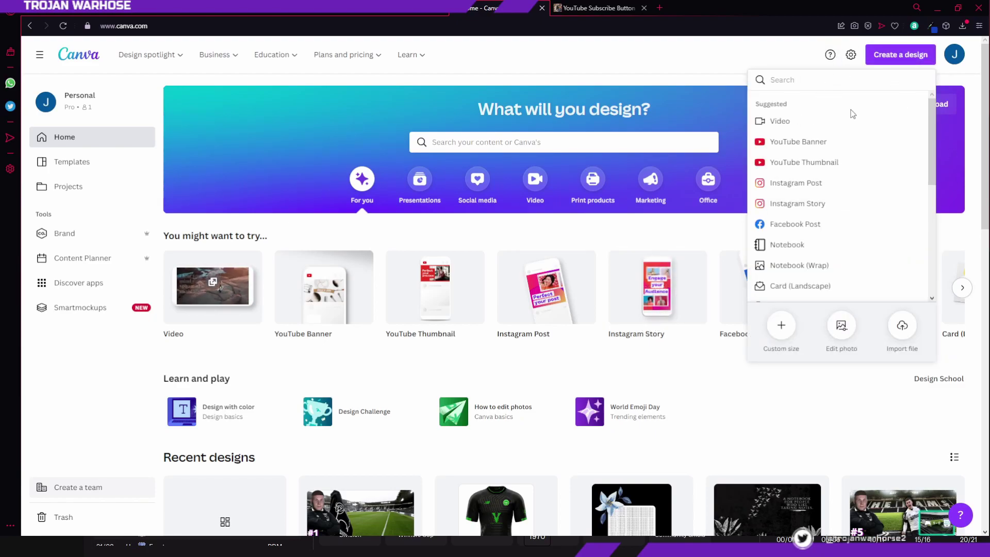
scroll(866, 188, down, 5)
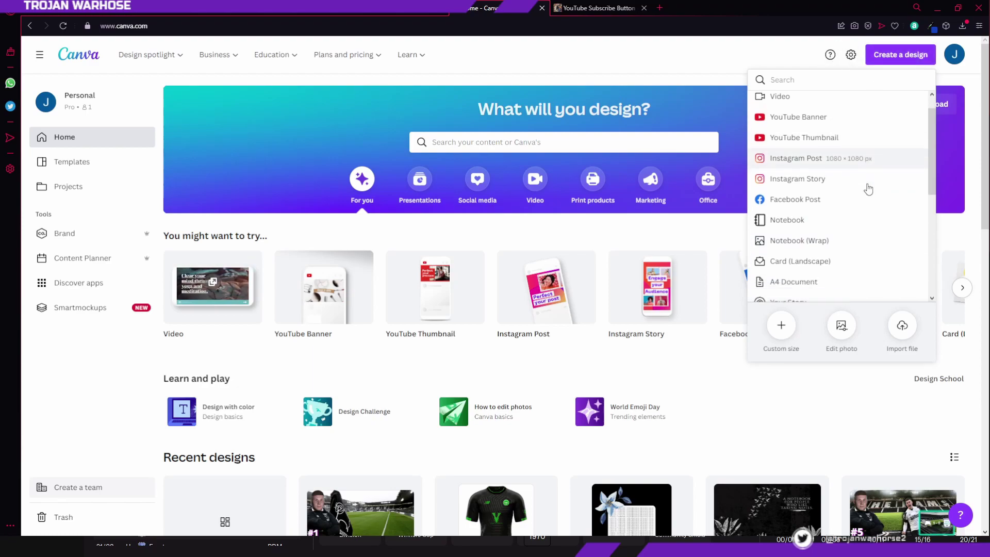
scroll(865, 192, up, 5)
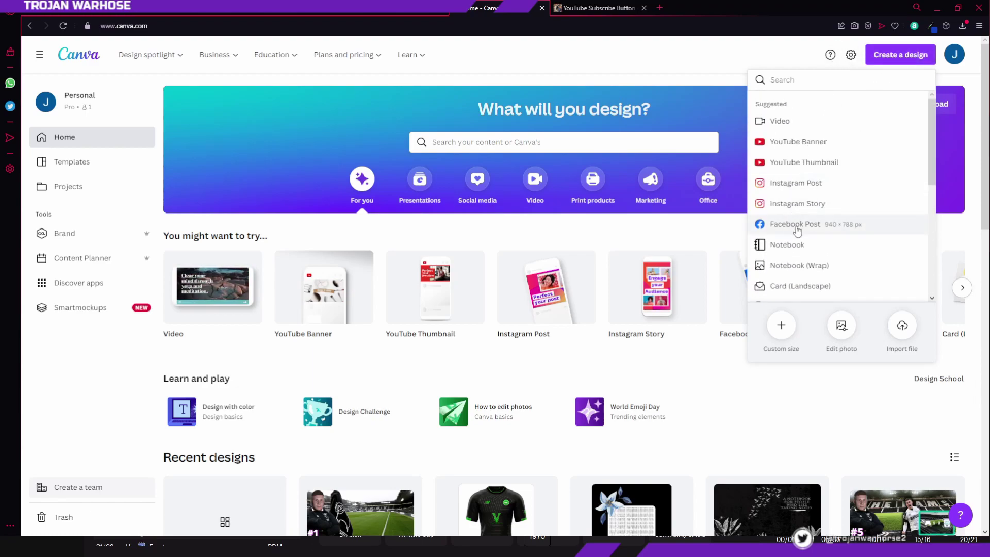
scroll(806, 221, down, 2)
click(781, 325)
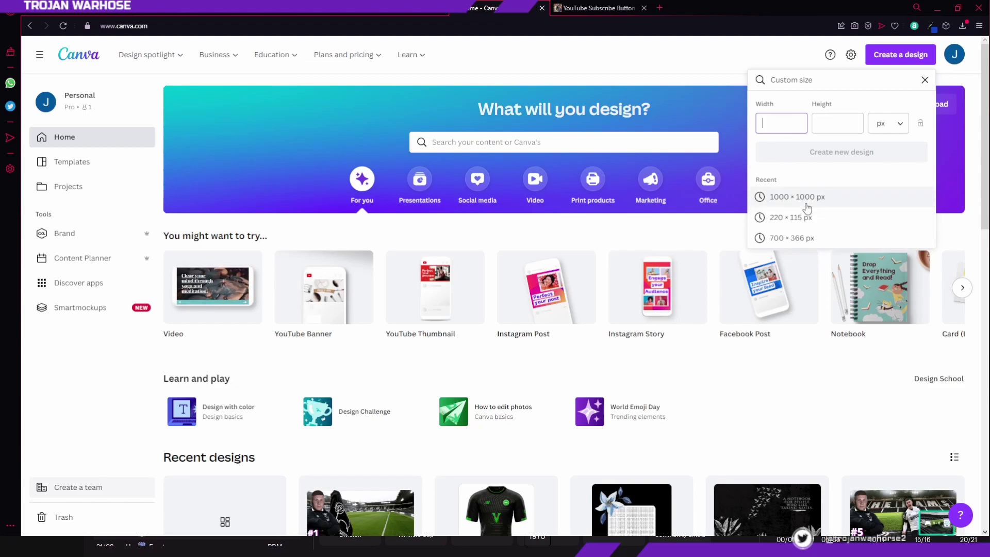
click(799, 197)
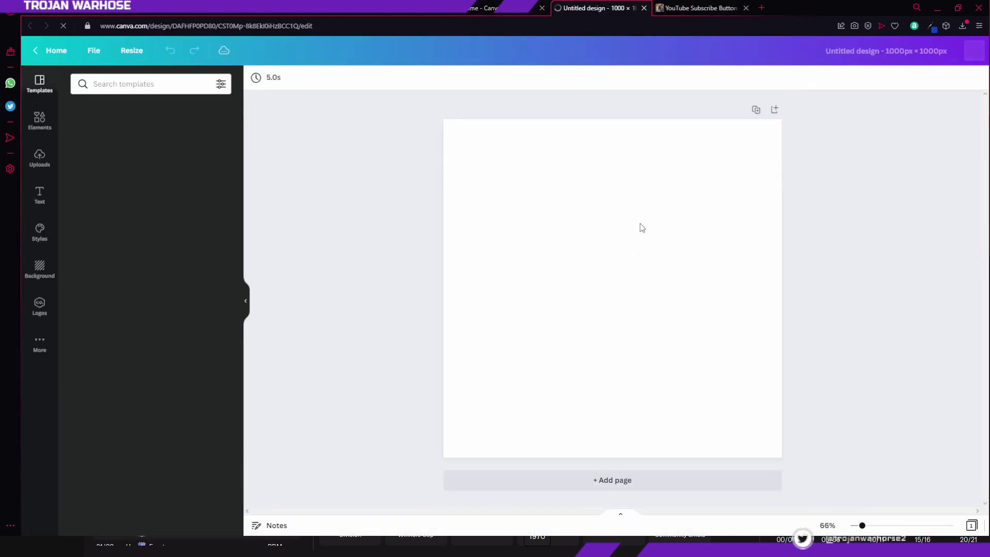
click(245, 301)
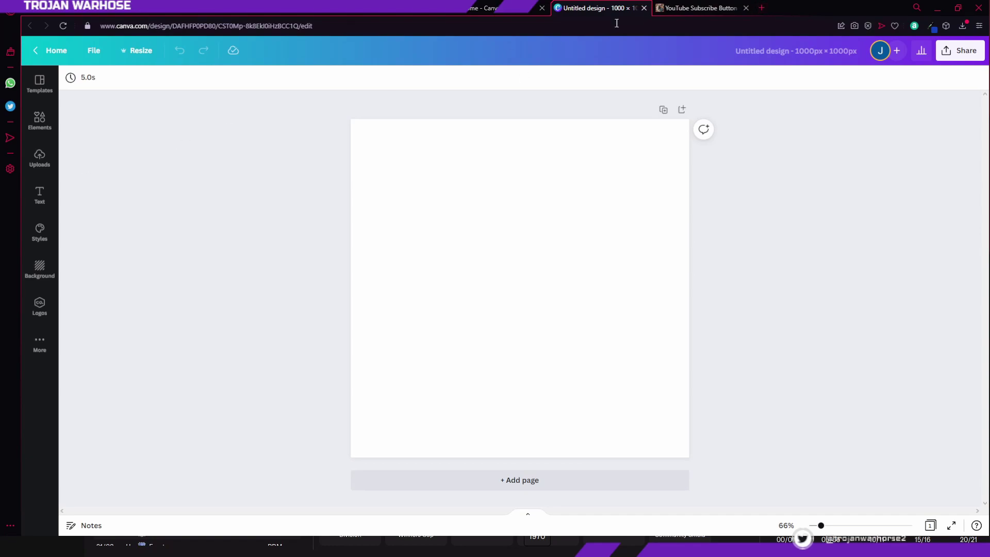
click(762, 8)
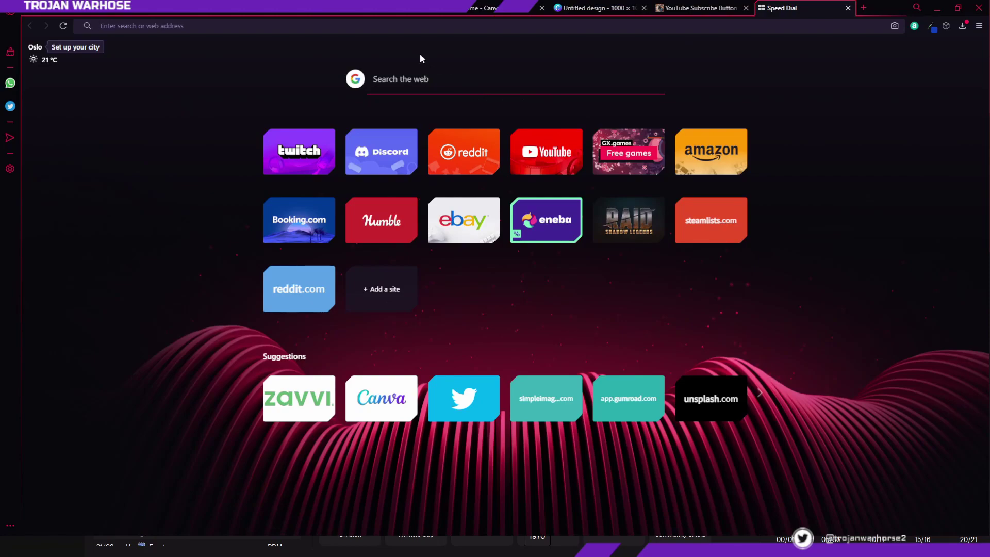
click(848, 8)
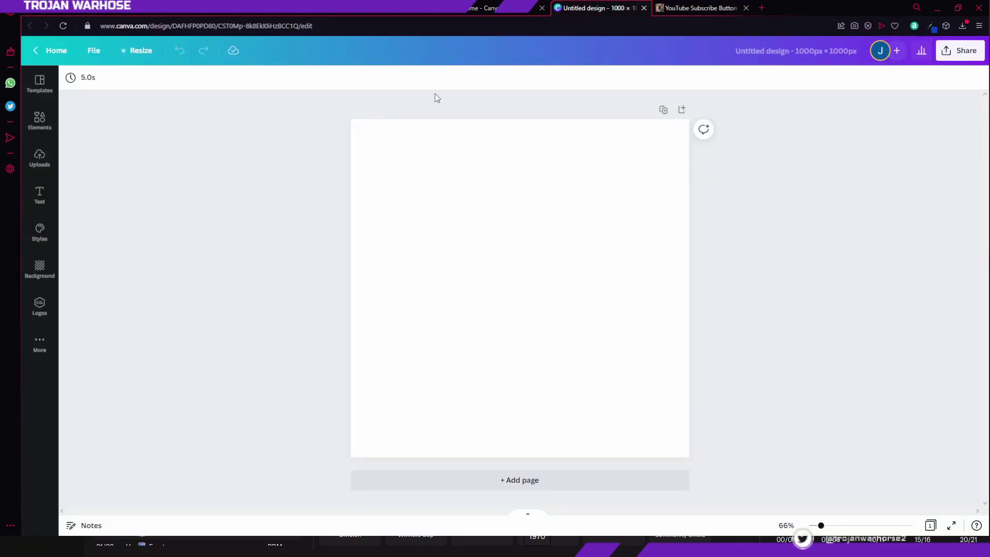
Add the uploaded Arsenal shield crest to the page, shrink it and place it in the page's upper-left corner.
click(39, 159)
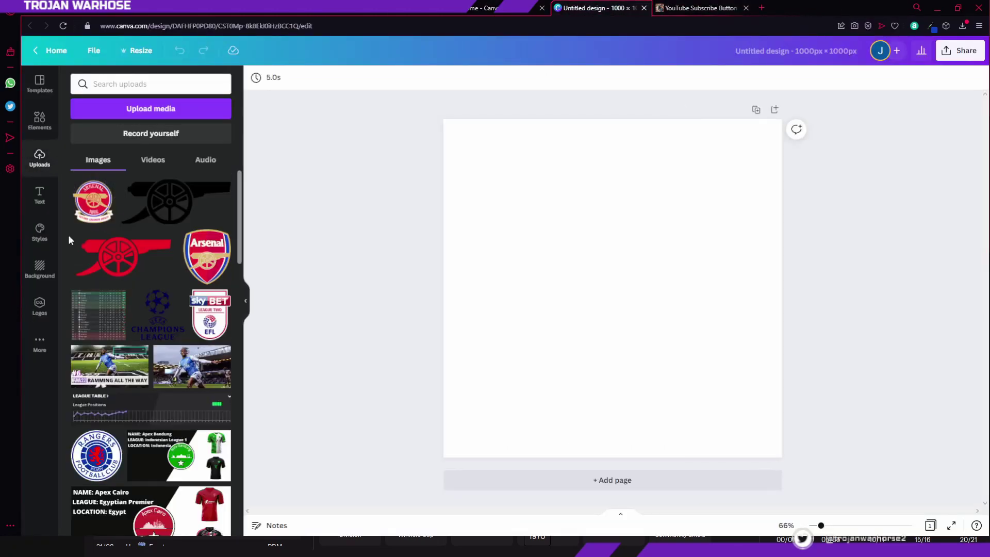
click(207, 256)
click(249, 304)
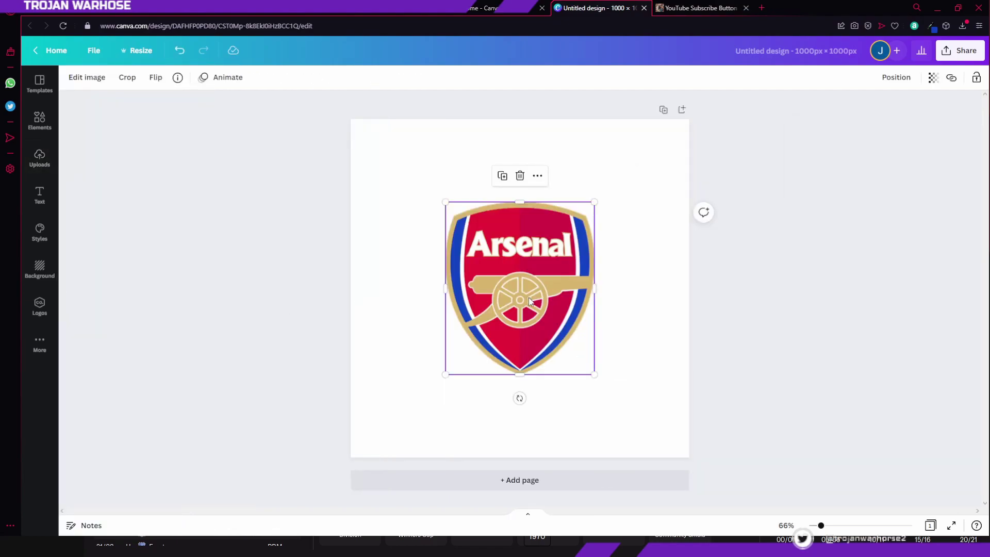
drag(595, 374, 511, 278)
drag(477, 224, 388, 152)
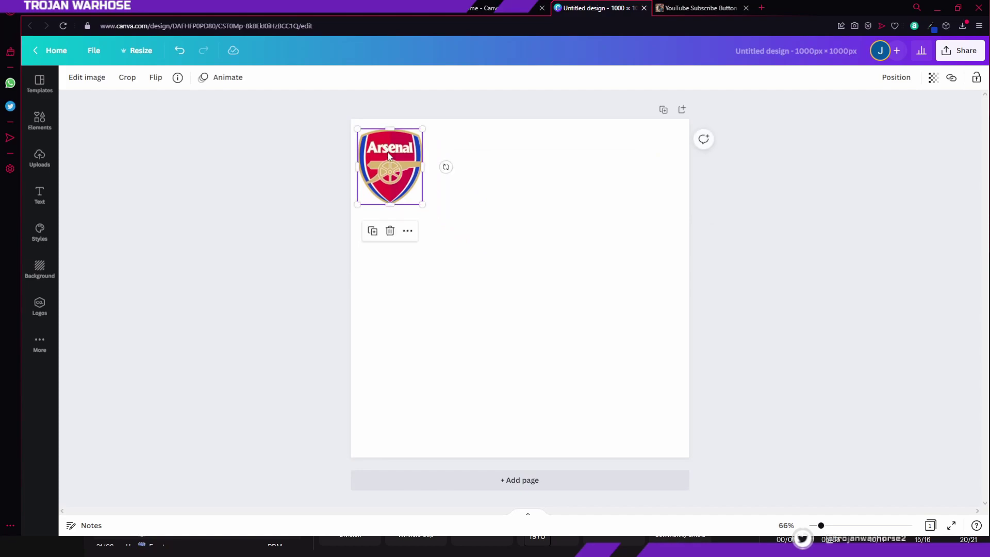
click(544, 230)
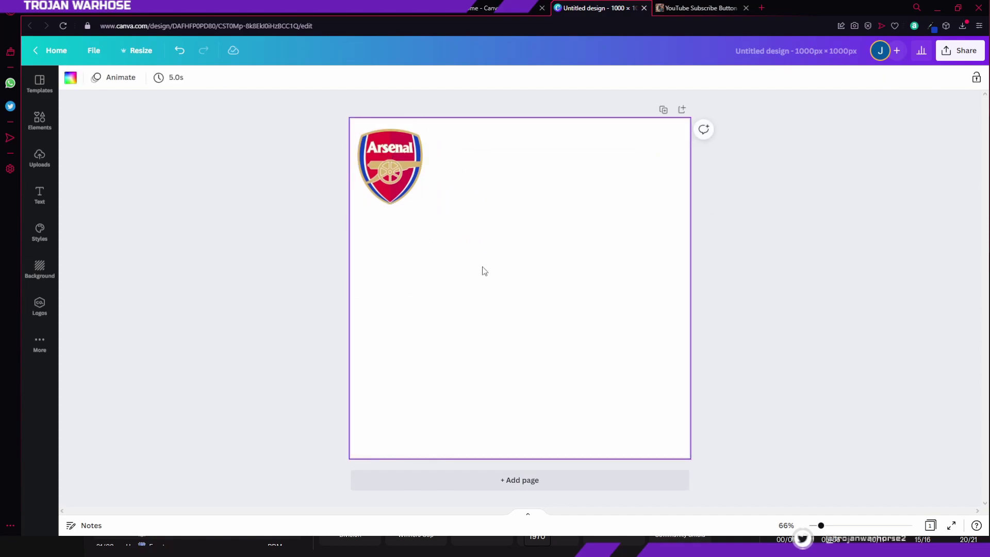
Add a solid circle shape, enlarge it to more than half the page width and centre it on the page.
click(40, 119)
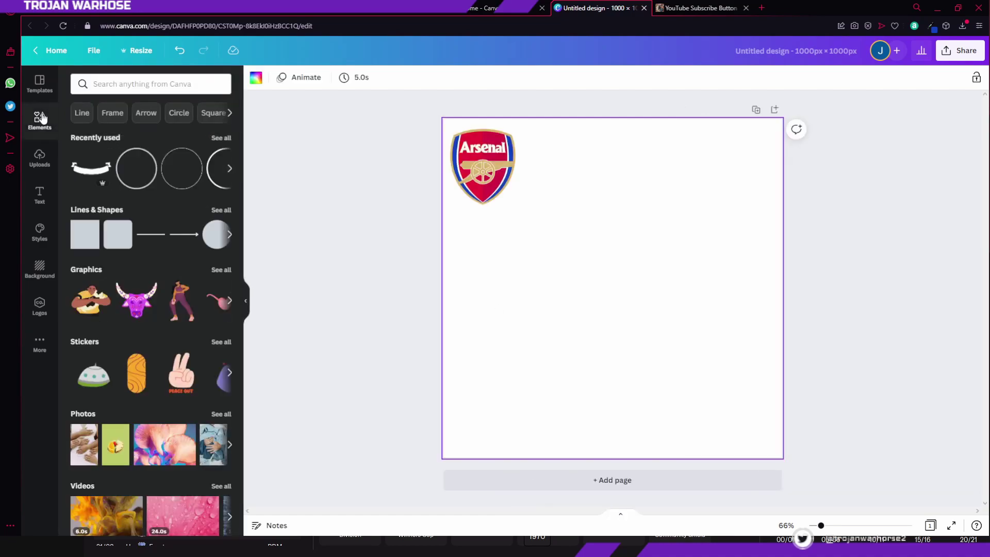
click(217, 235)
drag(668, 234, 765, 137)
click(645, 433)
drag(637, 239, 584, 290)
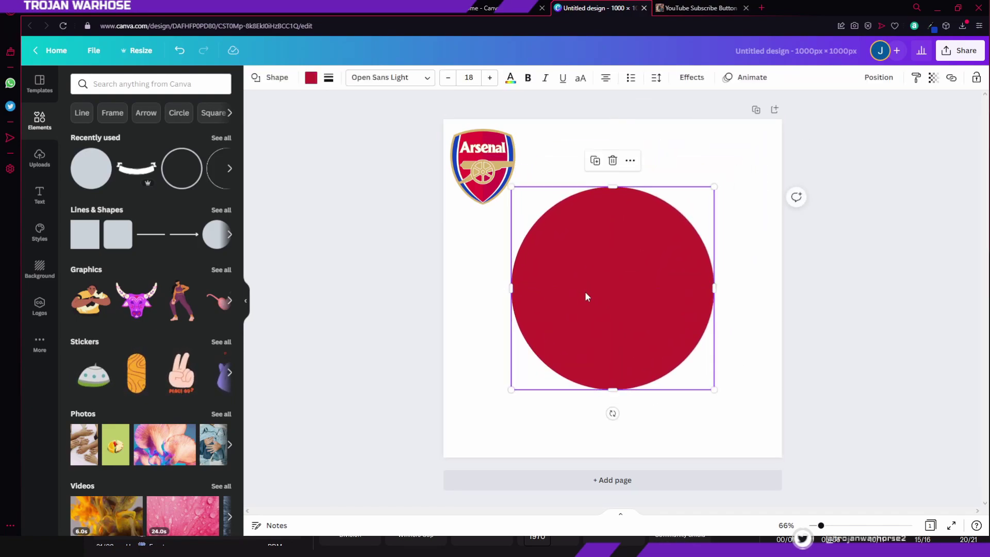
click(521, 211)
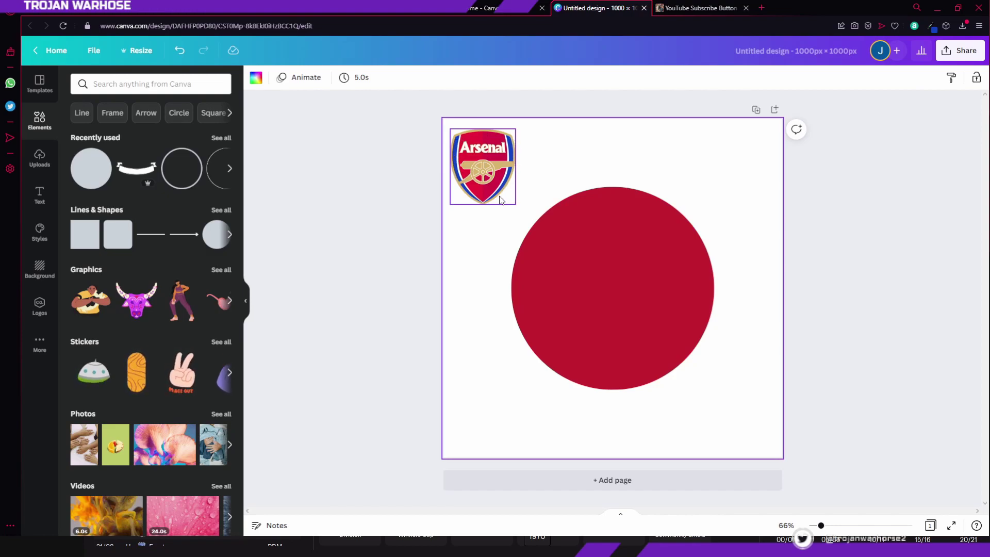
Sample the gold from the Arsenal crest and fill the large circle with #D7B56D.
click(643, 264)
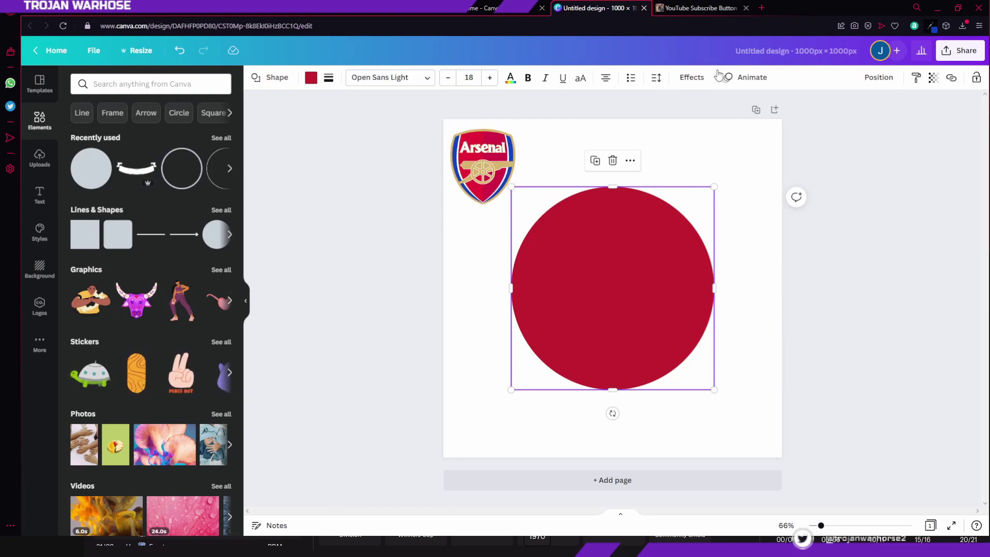
key(super+shift+c)
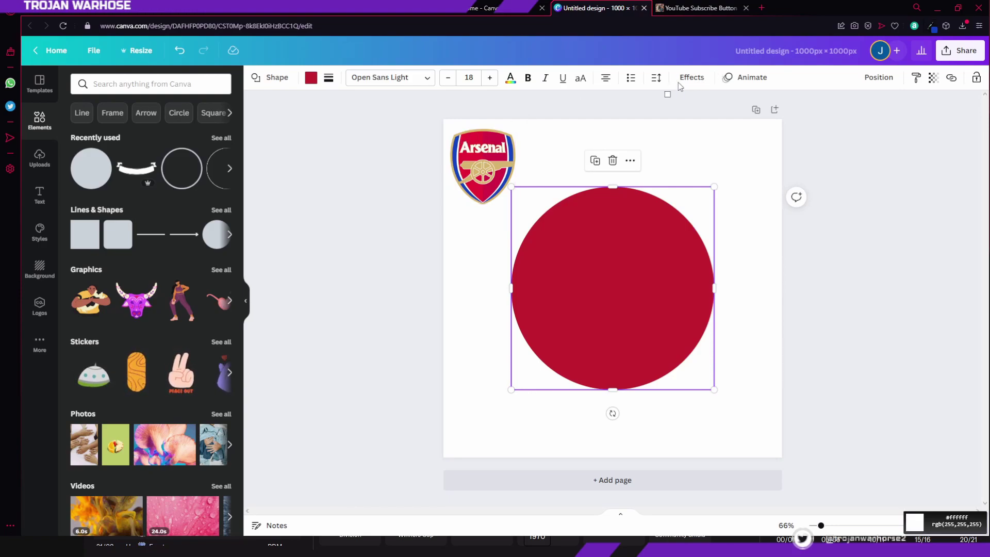
click(513, 146)
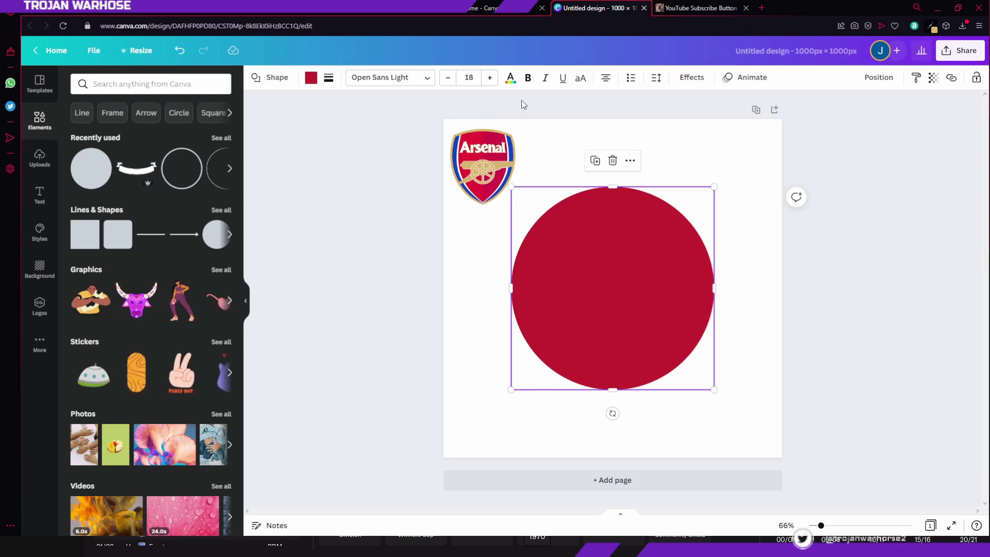
click(311, 77)
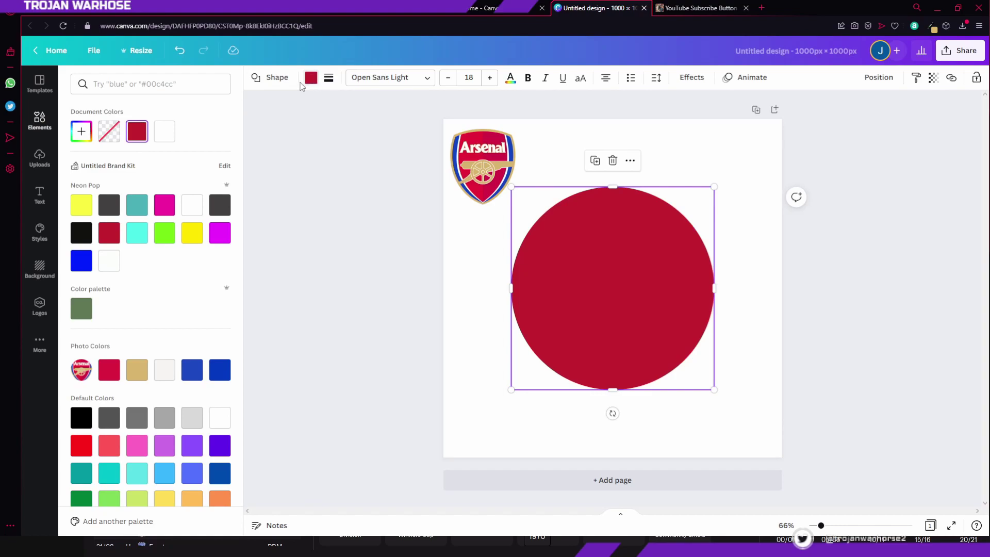
click(82, 135)
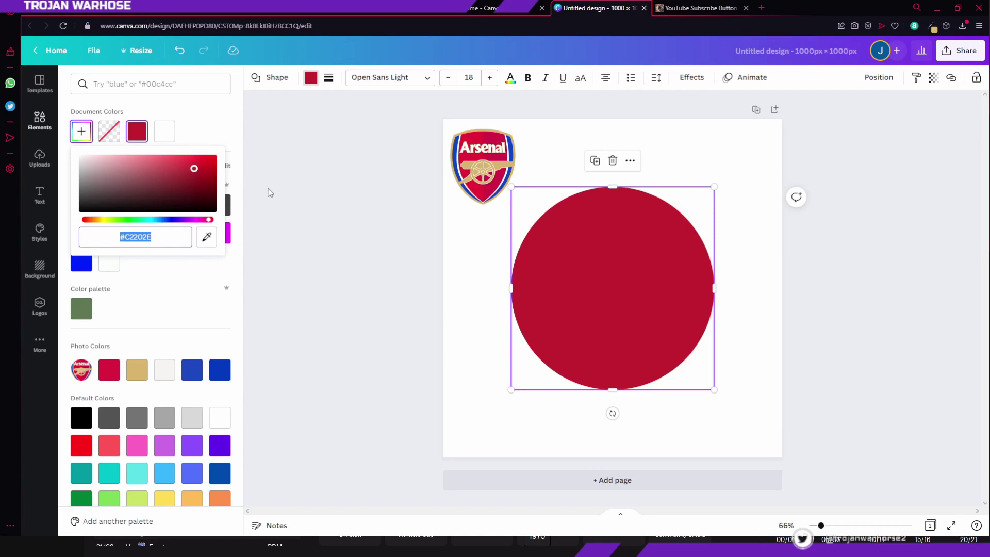
text(#CAAC)
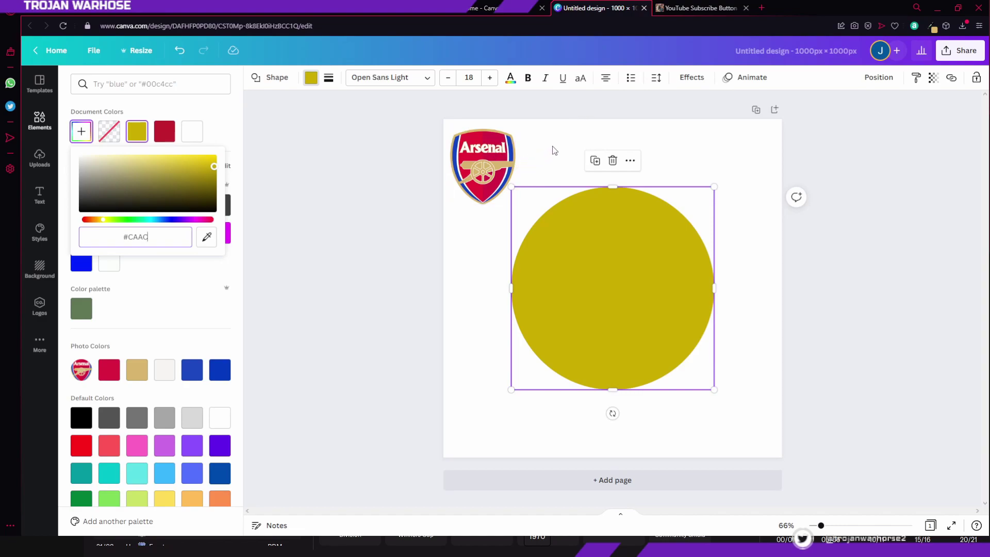
click(931, 30)
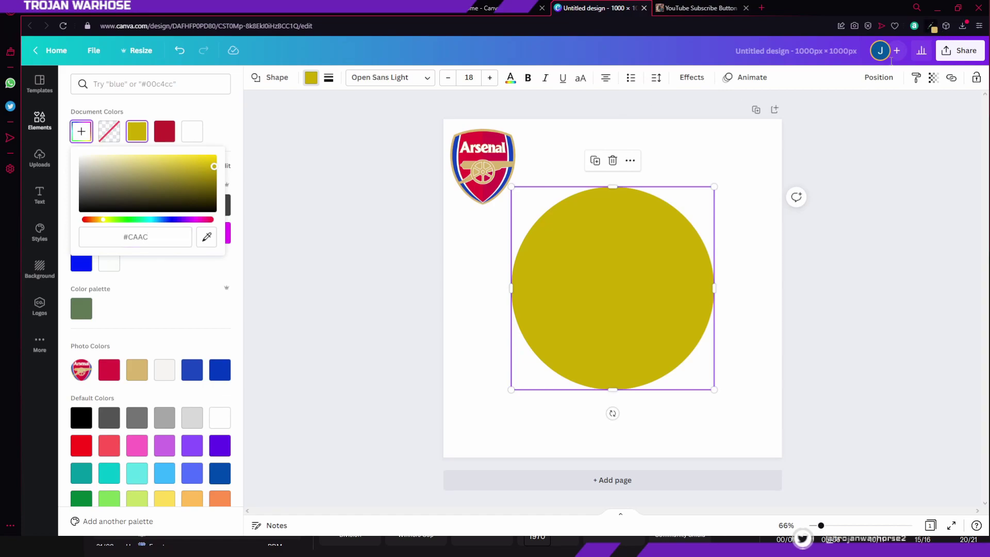
click(480, 131)
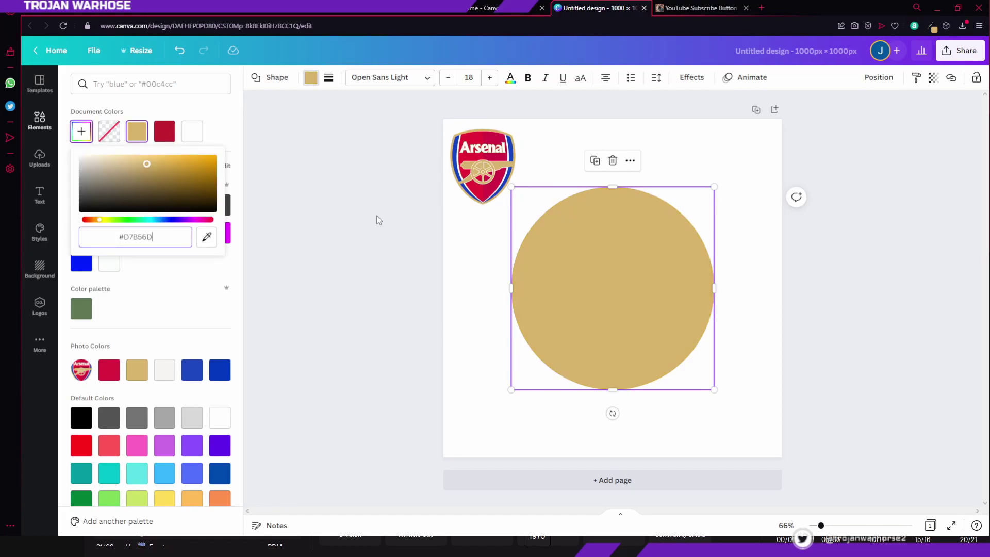
key(Escape)
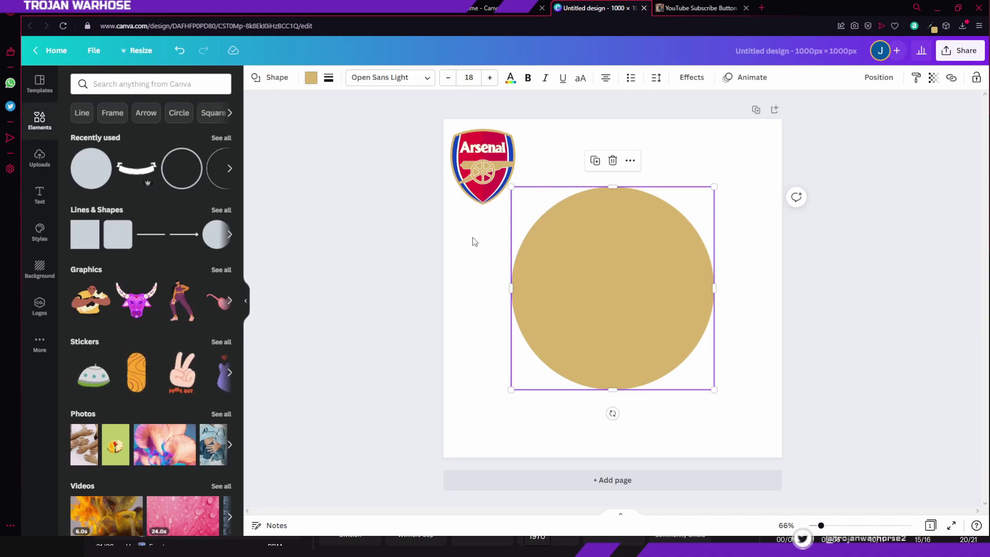
Duplicate the gold circle and fill the copy with the dark blue #2B399F.
click(613, 270)
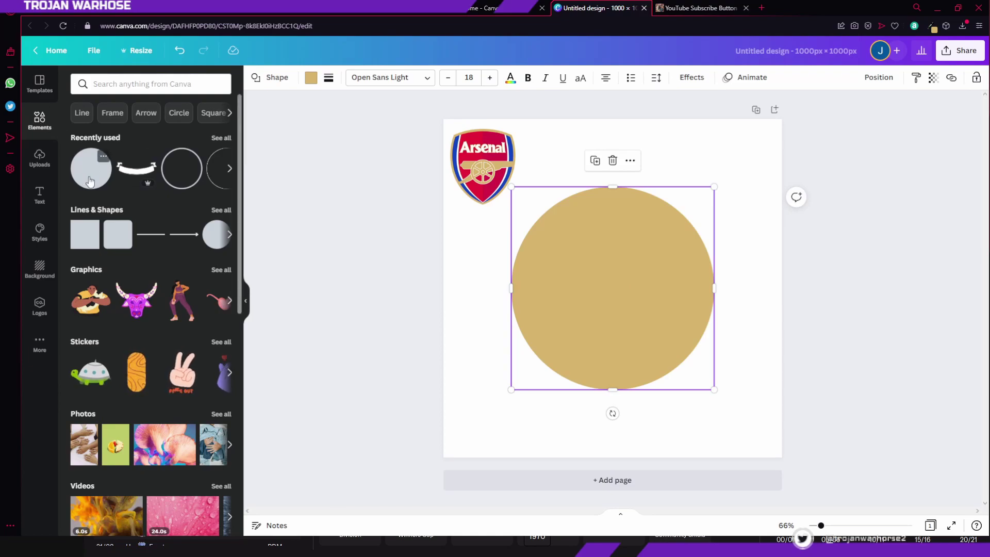
click(596, 162)
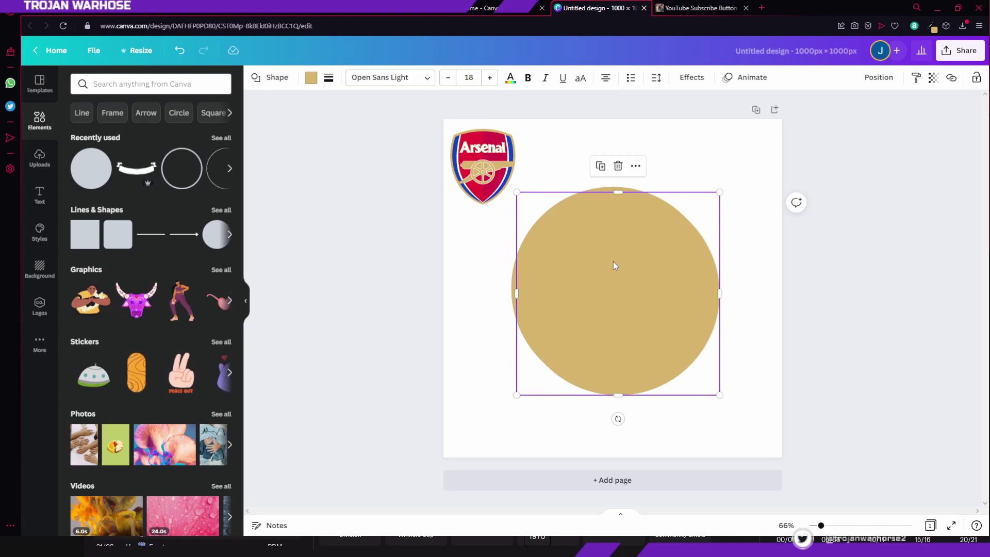
click(312, 78)
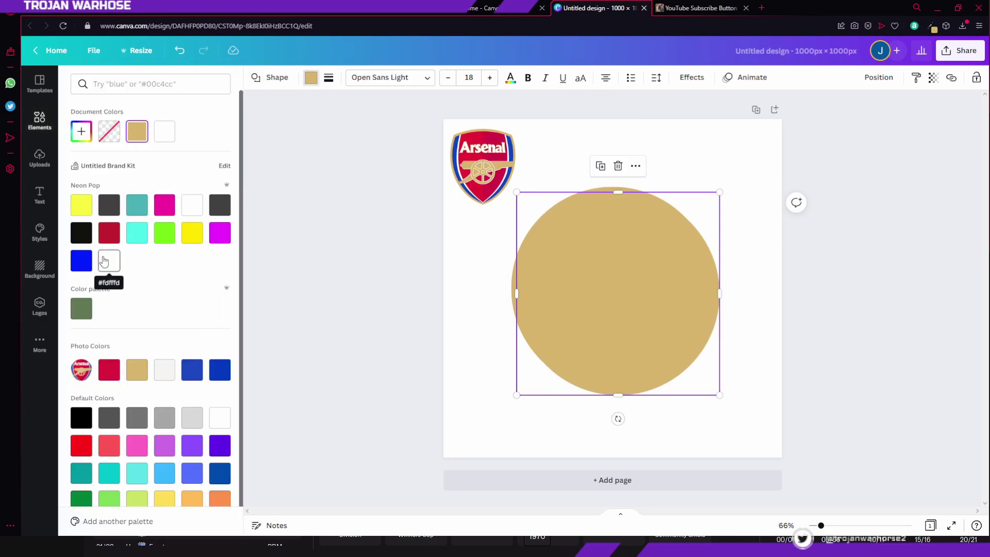
click(81, 260)
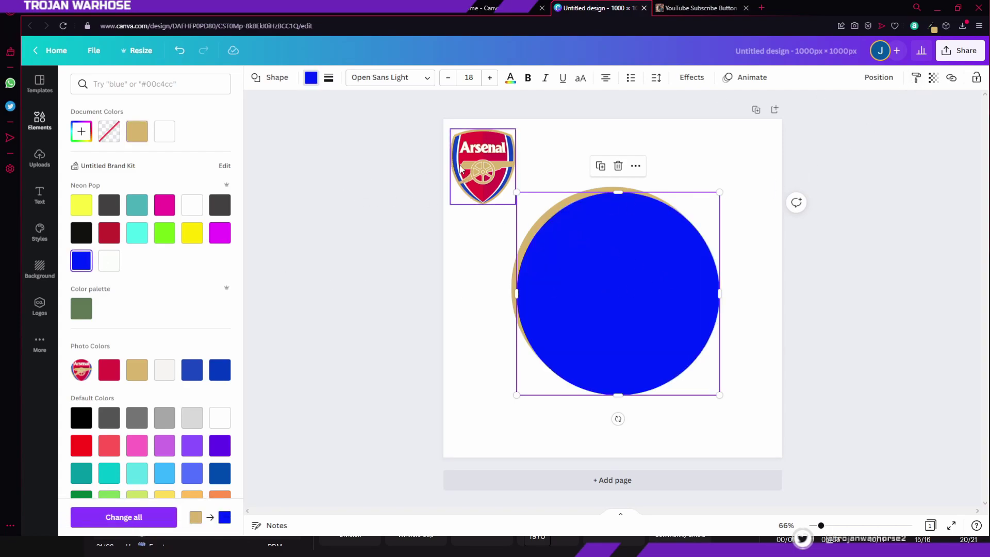
click(81, 131)
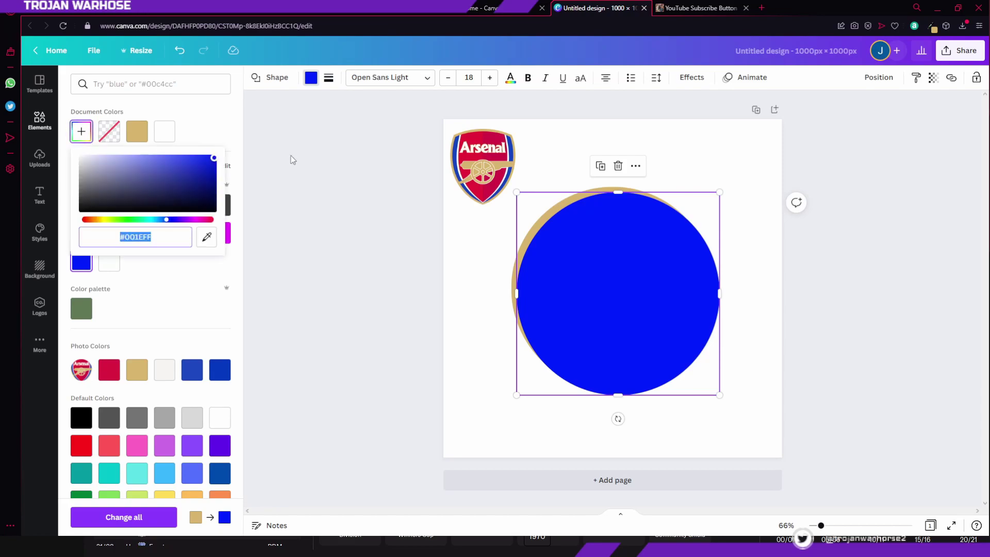
drag(213, 163, 180, 176)
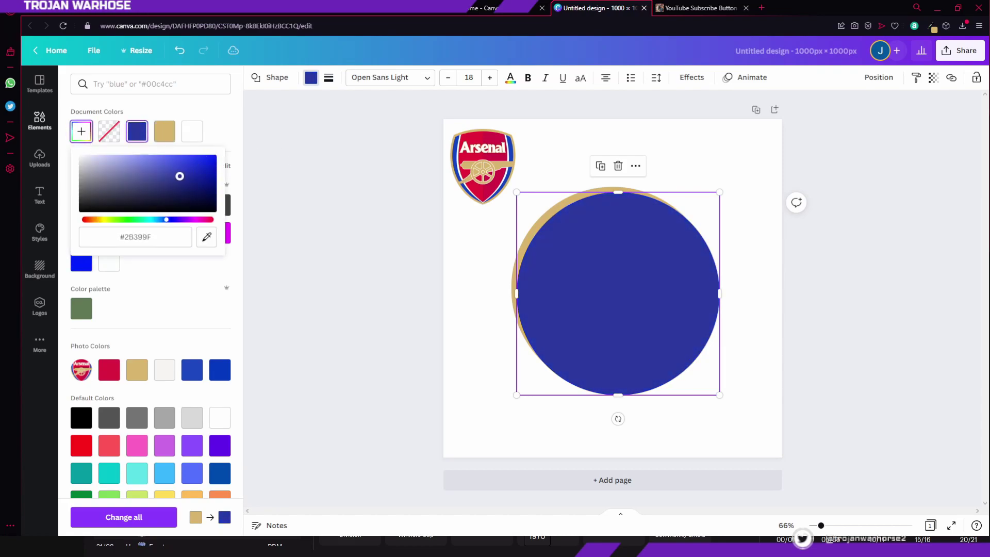
click(390, 283)
click(390, 283)
Shrink the blue circle slightly and centre it on the gold circle to leave a thin gold rim.
click(596, 260)
mouse_move(719, 193)
mouse_down()
mouse_move(705, 201)
mouse_move(713, 192)
mouse_up()
drag(612, 244, 603, 237)
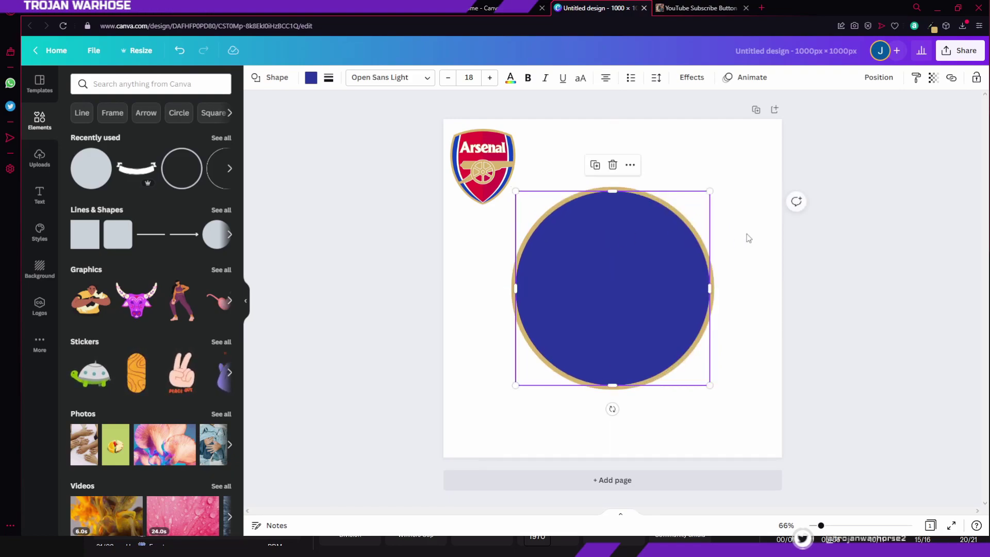
click(736, 237)
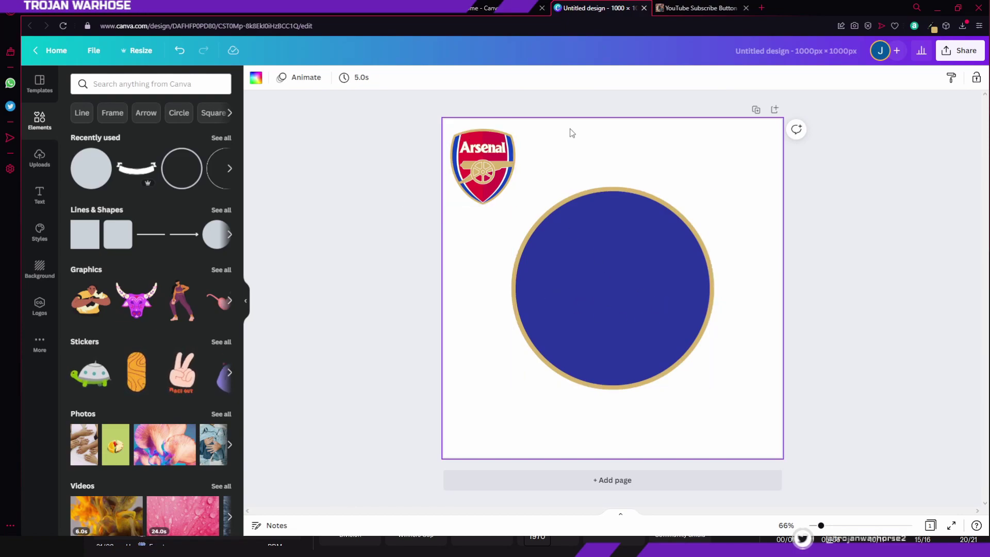
Duplicate the blue circle as a slightly smaller concentric copy filled white, leaving a thin blue ring inside the gold rim.
click(627, 295)
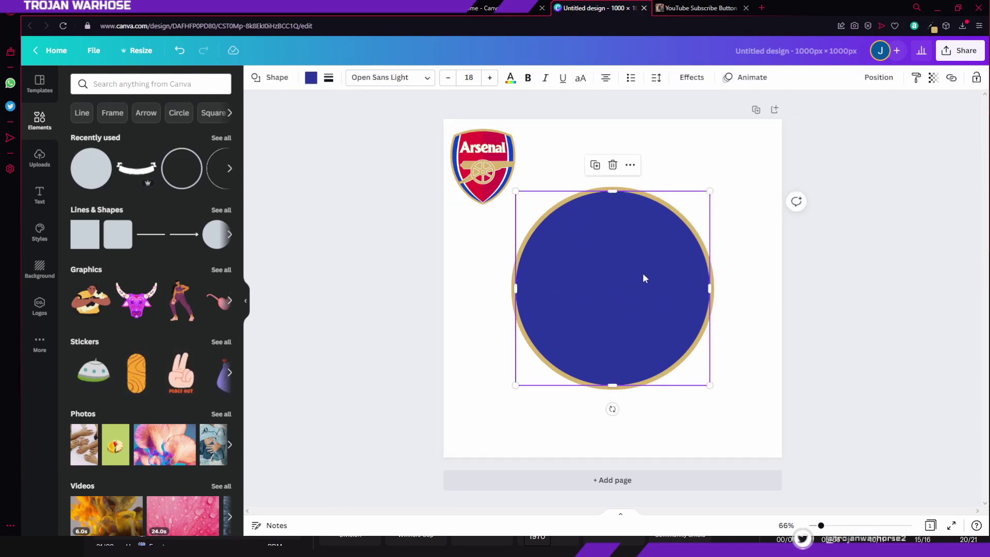
click(595, 165)
drag(716, 196, 707, 194)
click(314, 78)
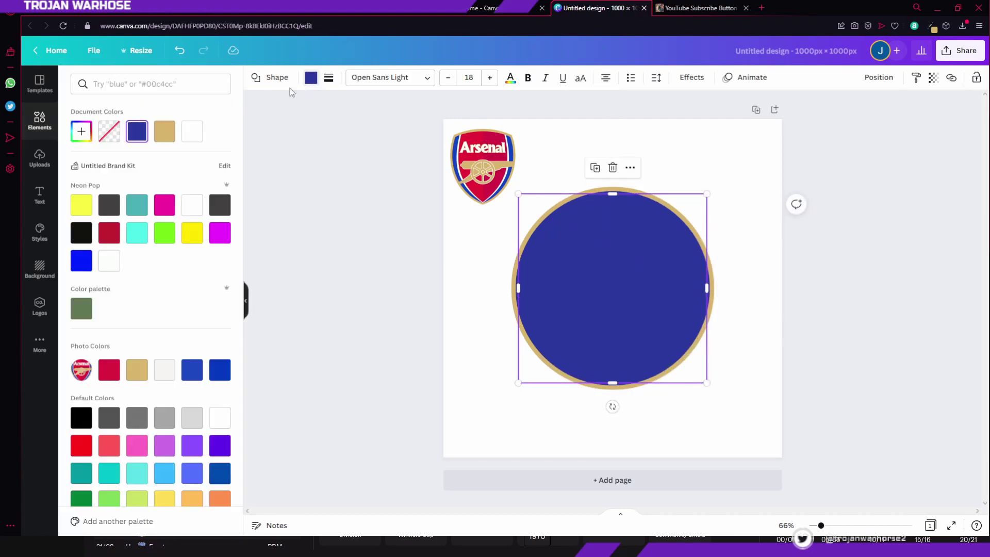
click(192, 131)
click(732, 172)
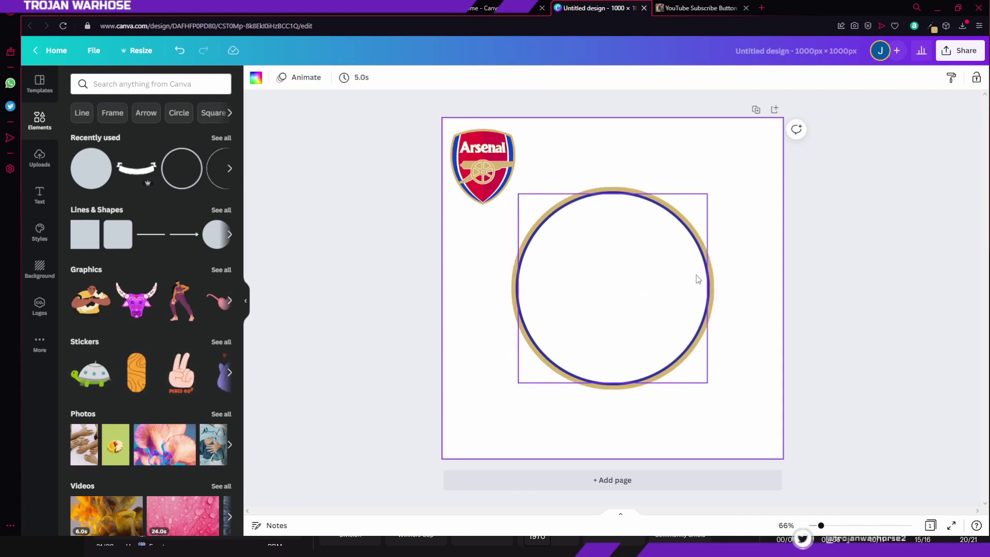
Duplicate the white circle as a slightly smaller concentric copy and fill it with the red sampled from the Arsenal crest.
click(547, 249)
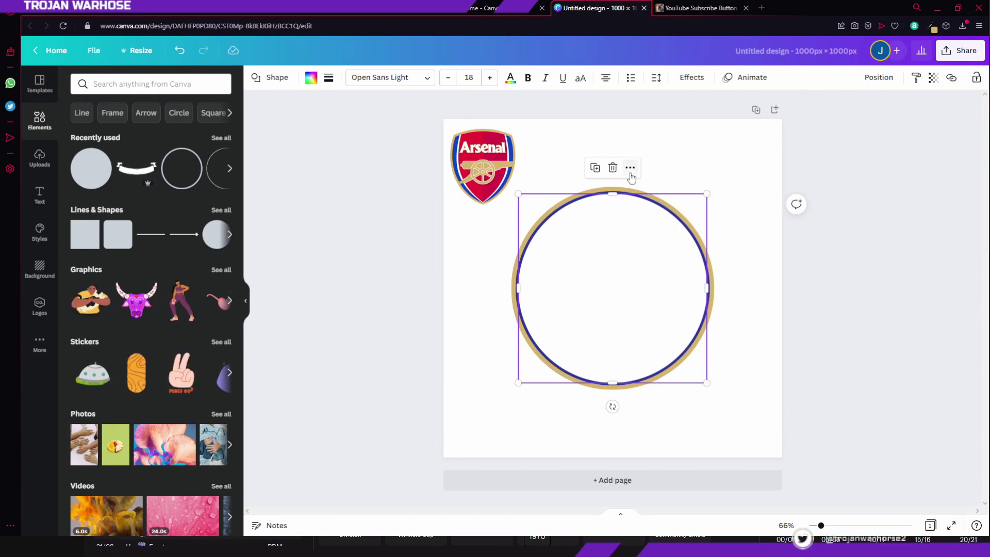
drag(651, 195, 657, 200)
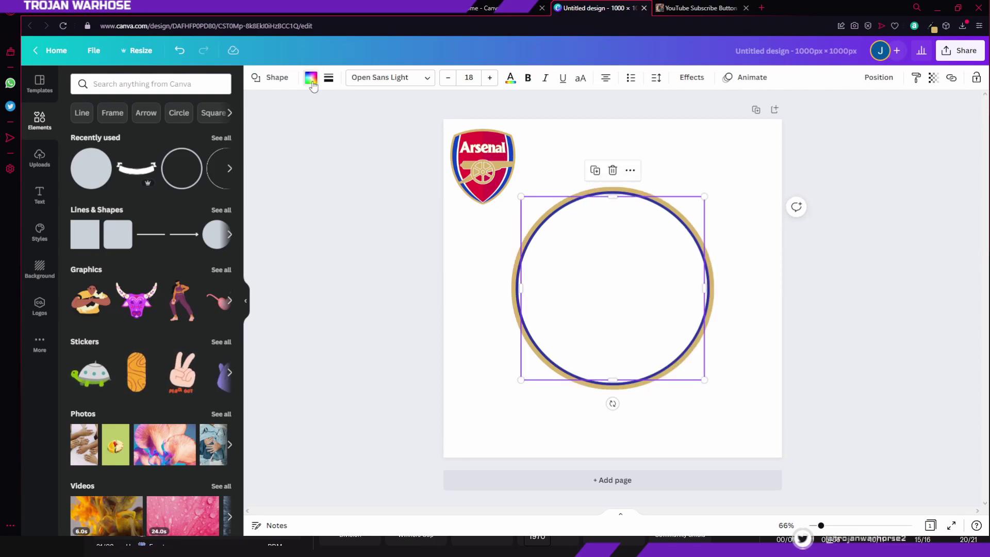
click(311, 77)
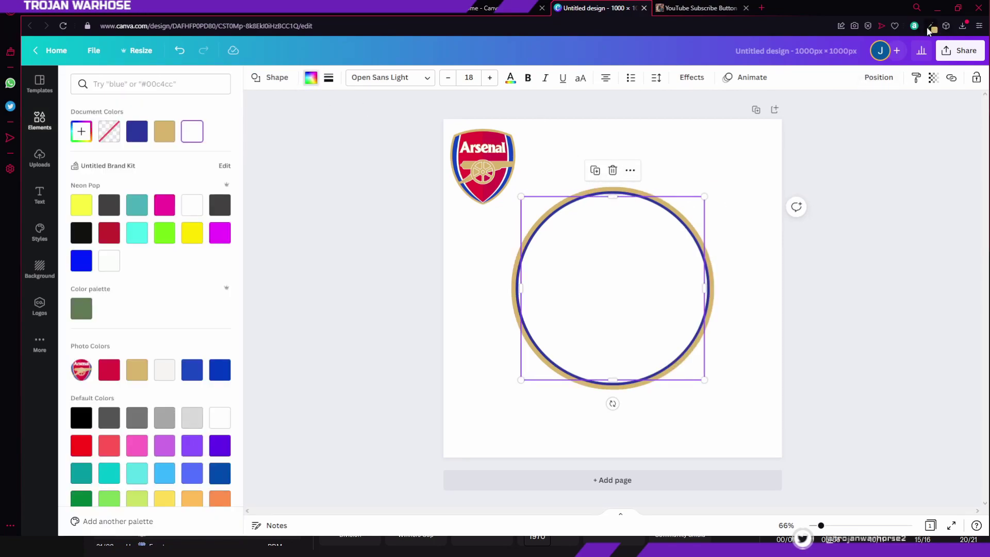
key(super+shift+c)
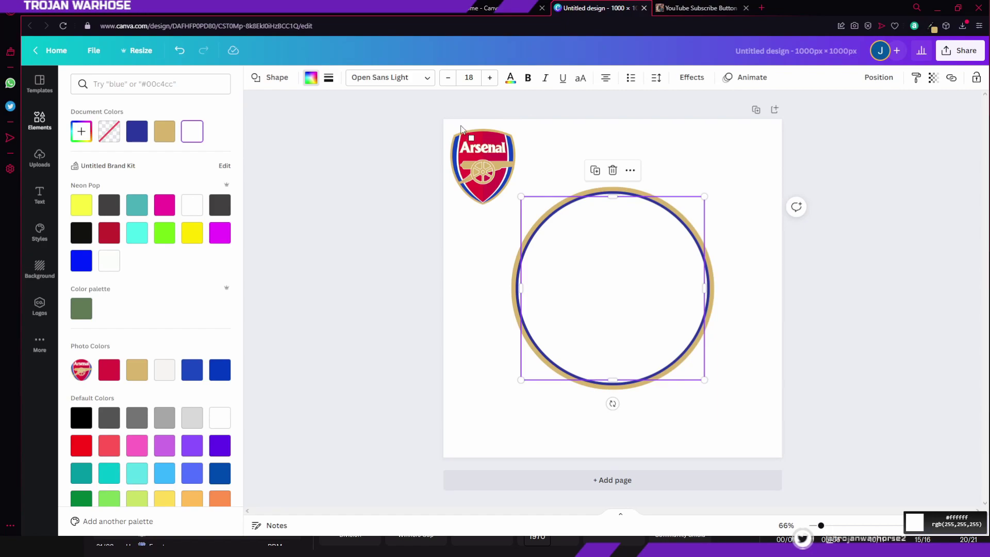
click(488, 151)
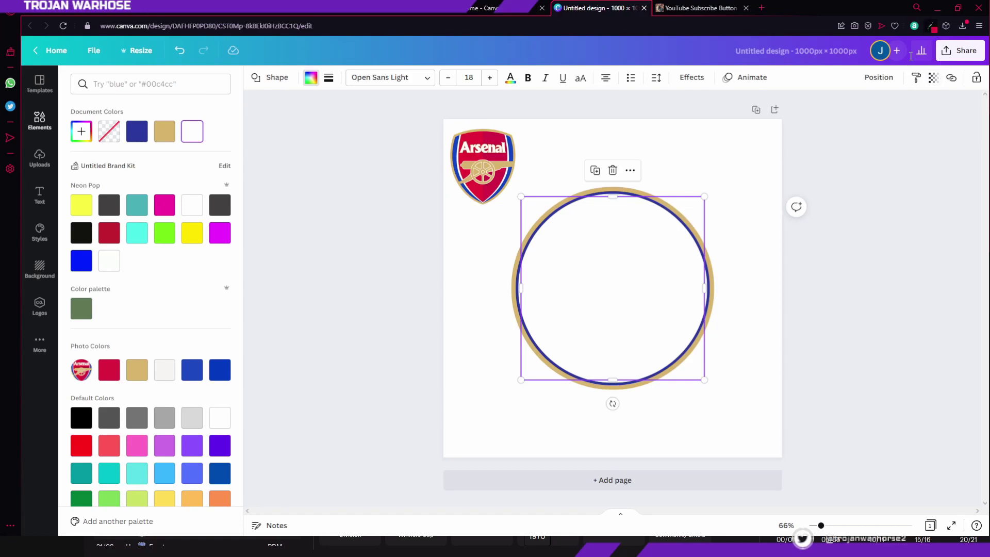
click(81, 132)
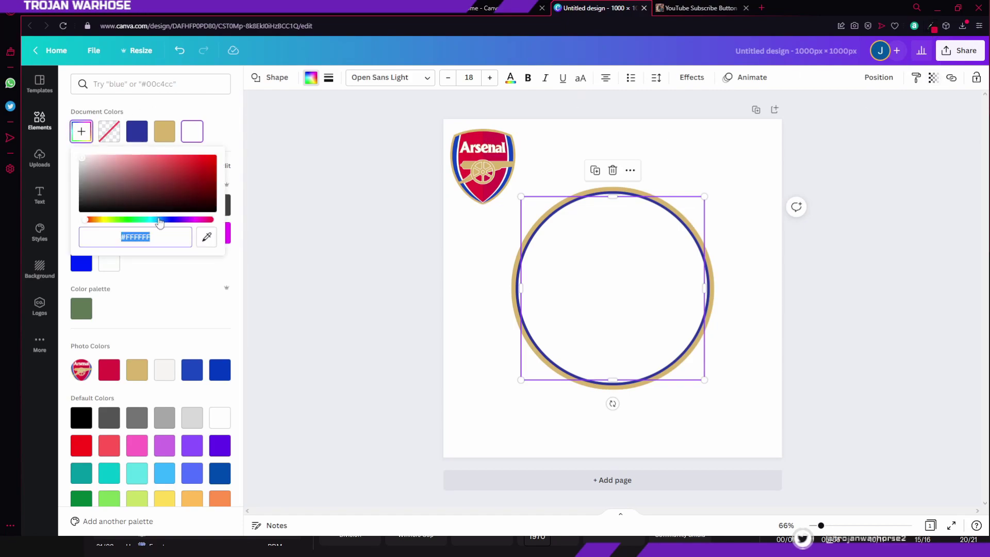
key(ctrl+v)
key(Escape)
key(Escape)
click(685, 288)
click(824, 352)
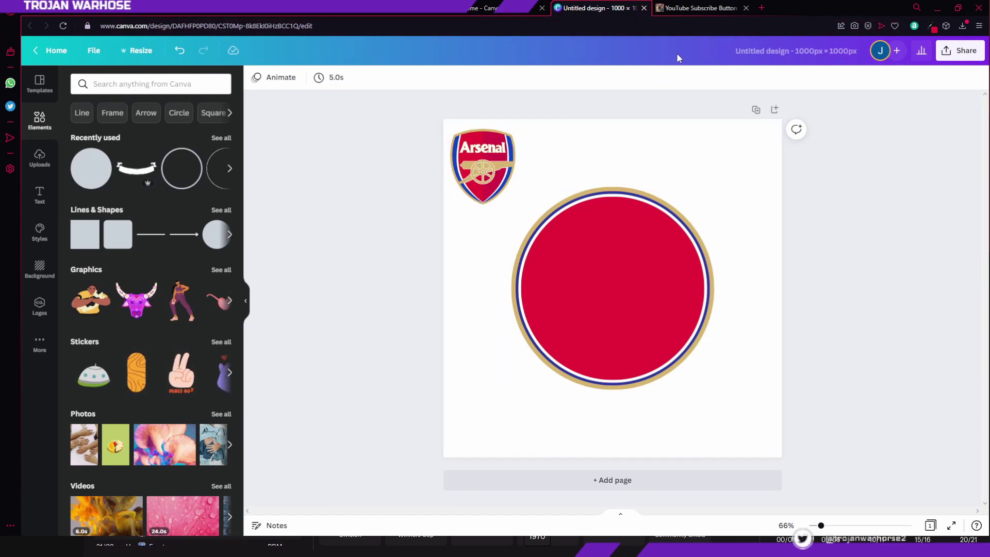
Search Google Images for "arsenal cannon png" in a new browser tab and examine the black and red cannon pictures.
click(762, 7)
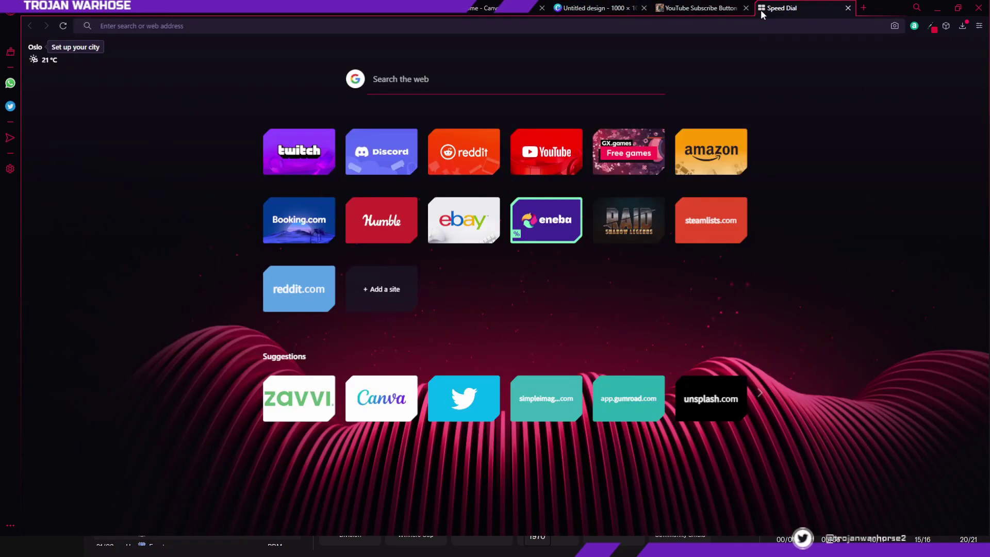
text(arsenal cannon png)
key(Return)
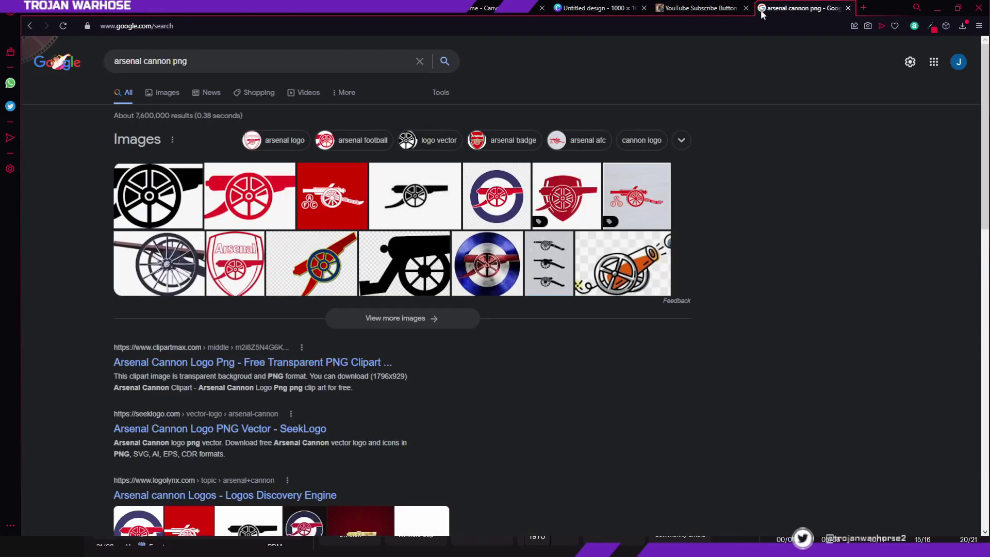
click(178, 93)
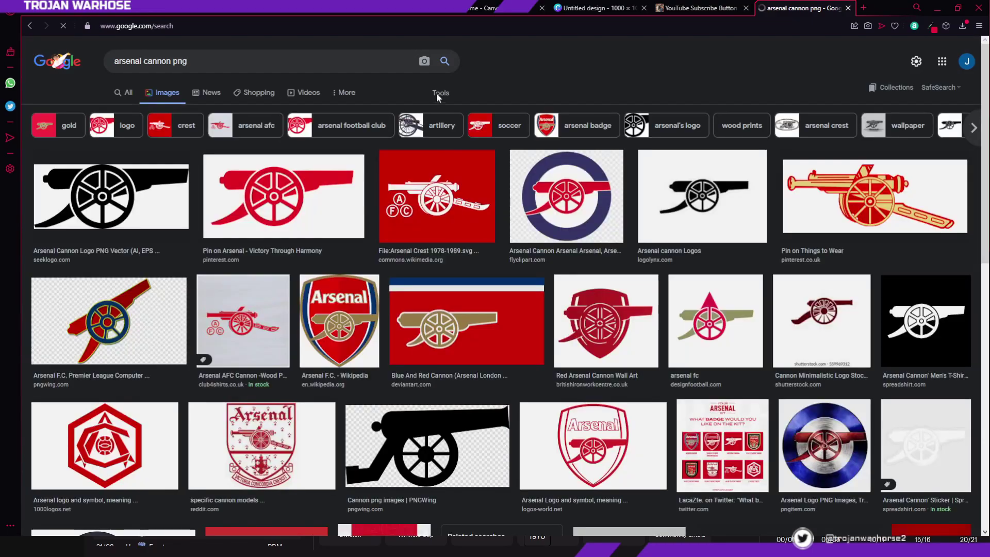
click(113, 196)
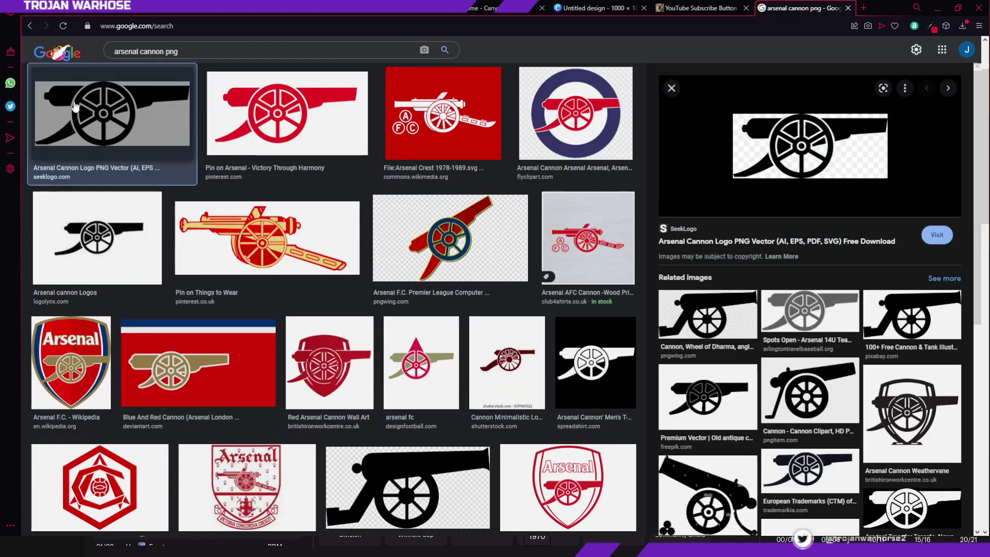
key(Right)
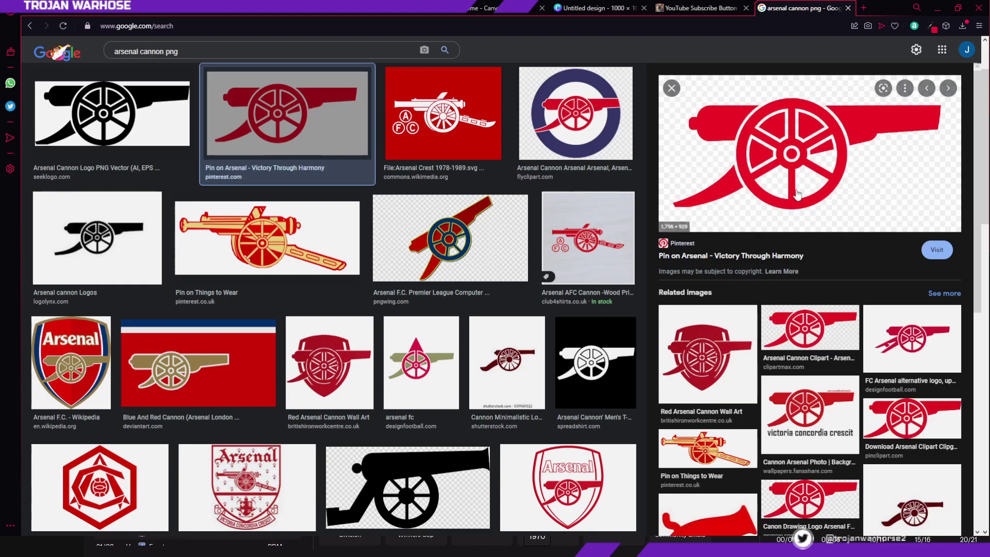
click(848, 8)
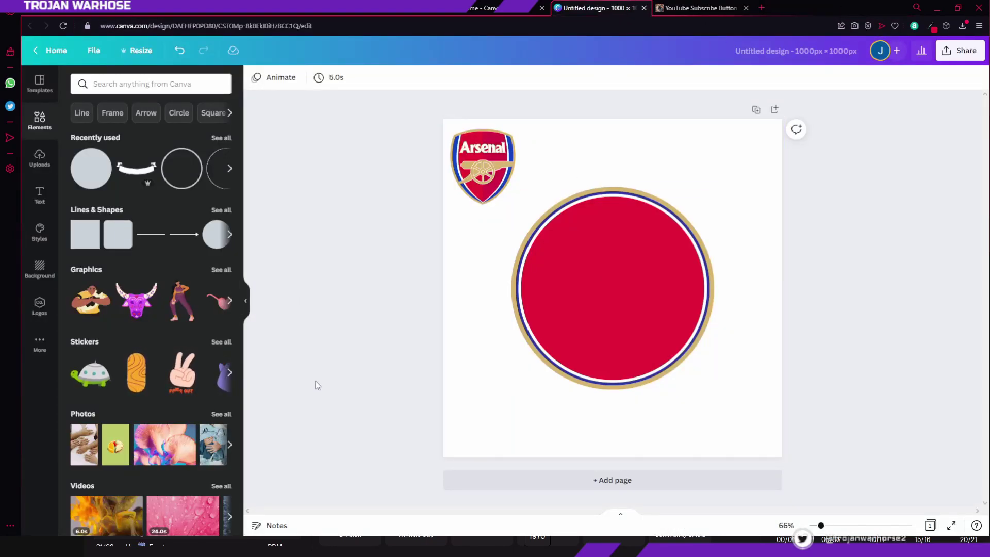
Place the uploaded red cannon image on the badge and apply the Cherry duotone effect to it.
click(32, 169)
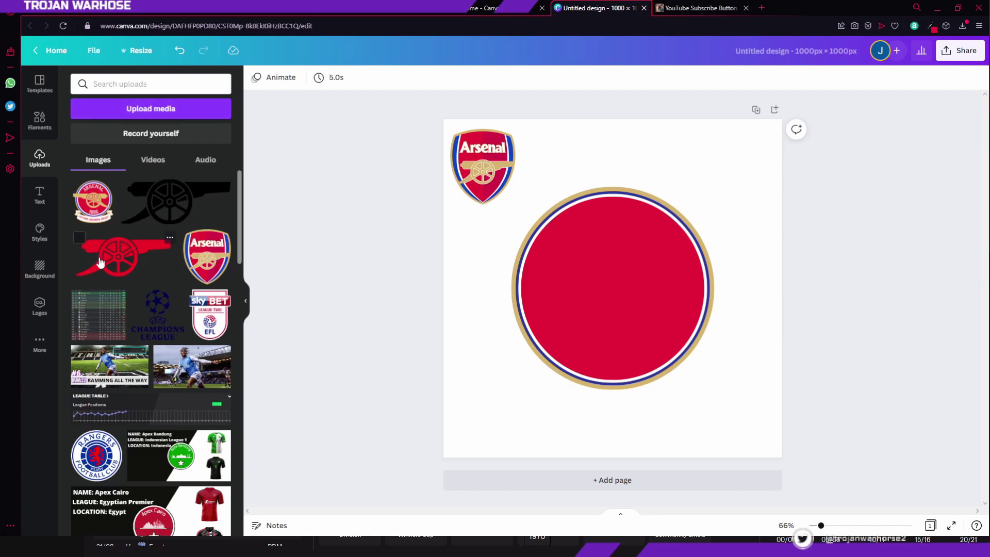
click(125, 270)
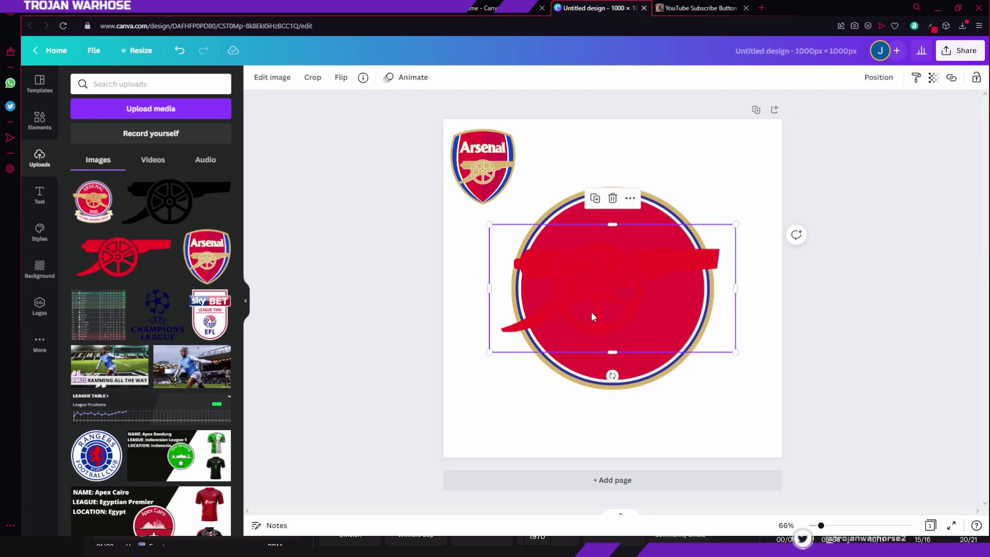
click(289, 82)
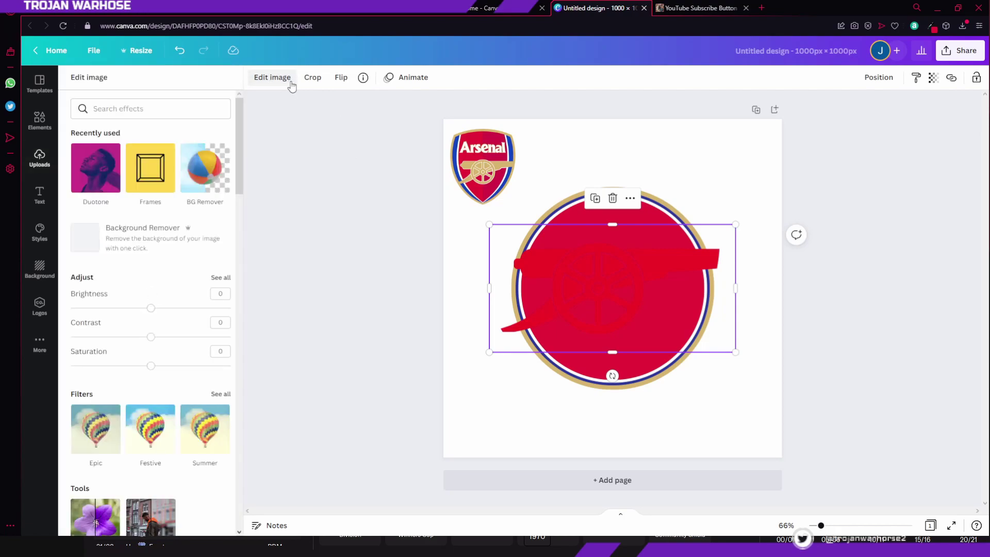
click(95, 160)
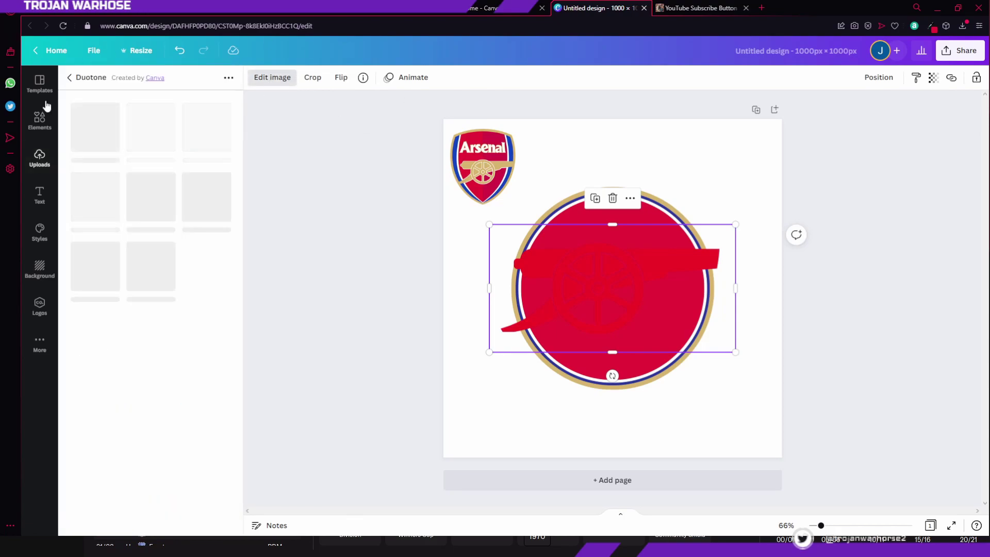
scroll(166, 180, down, 3)
scroll(165, 170, up, 3)
click(153, 130)
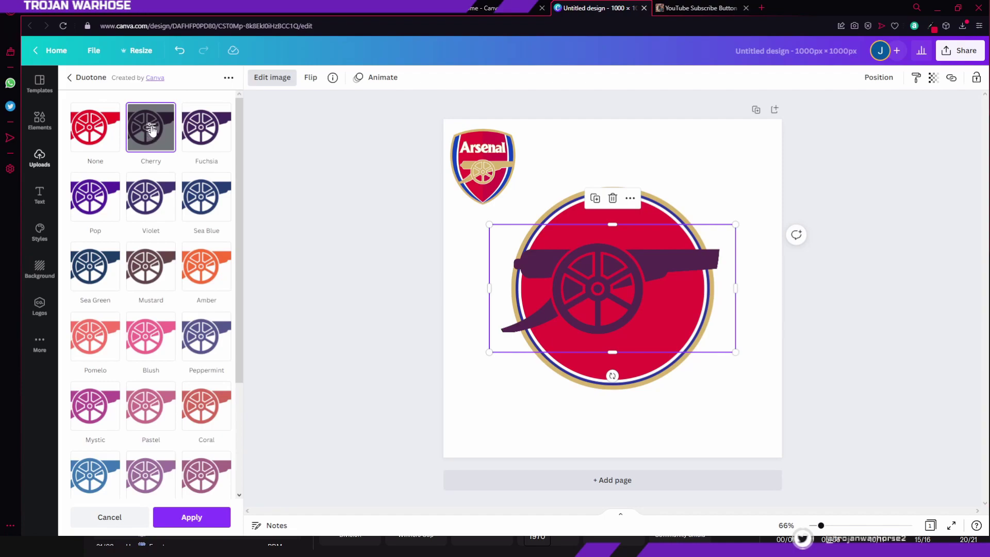
click(152, 129)
Set both the highlights and the shadows of the cannon's duotone effect to the badge's gold.
click(221, 112)
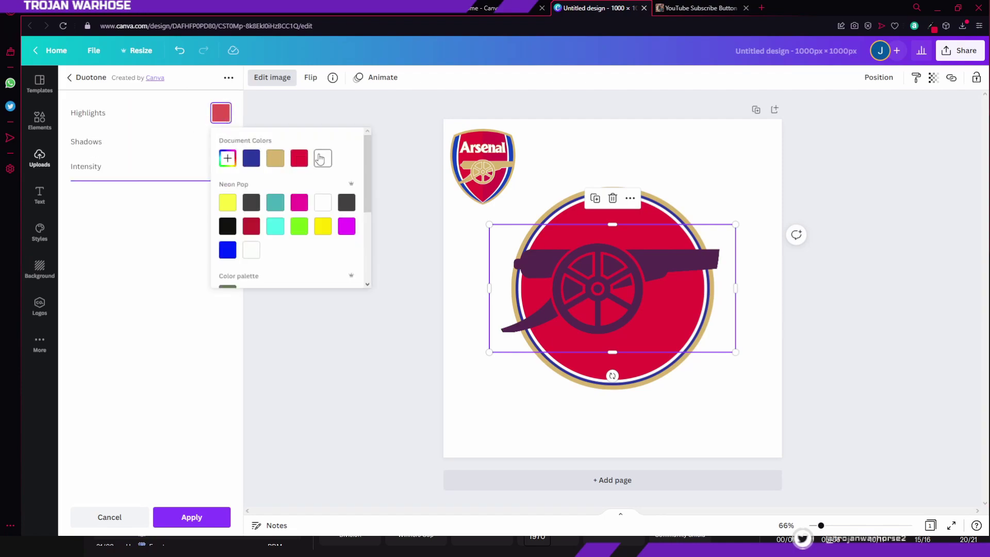
click(277, 161)
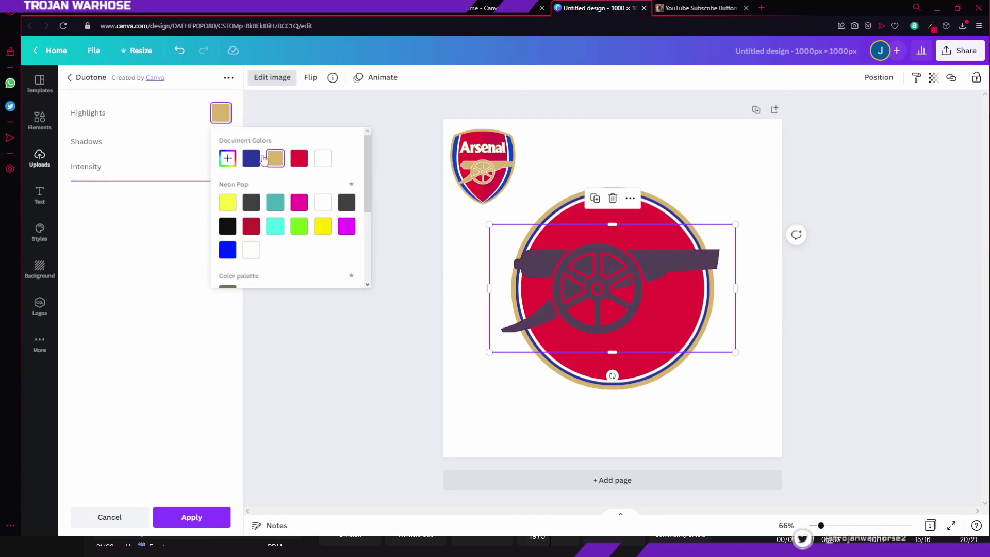
click(171, 135)
click(221, 141)
click(274, 187)
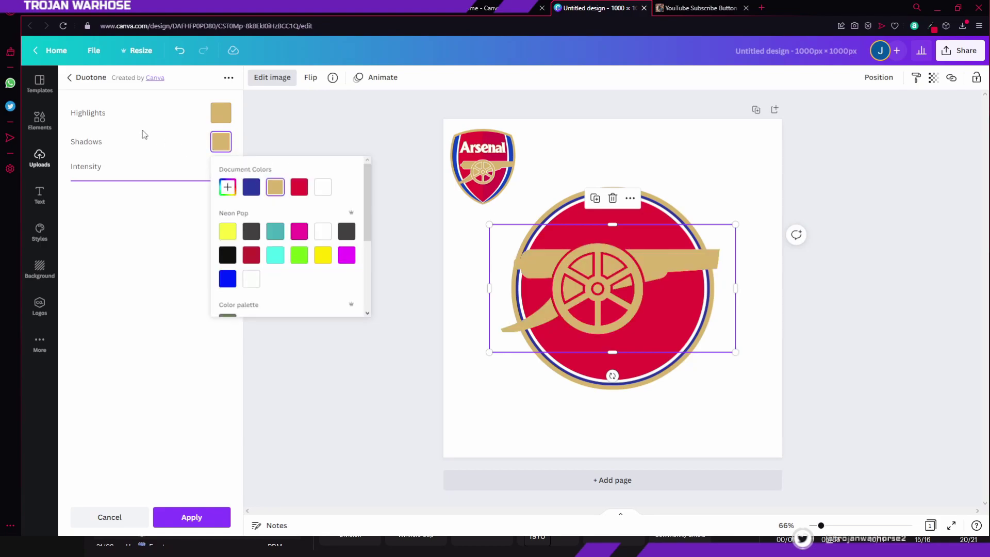
click(159, 136)
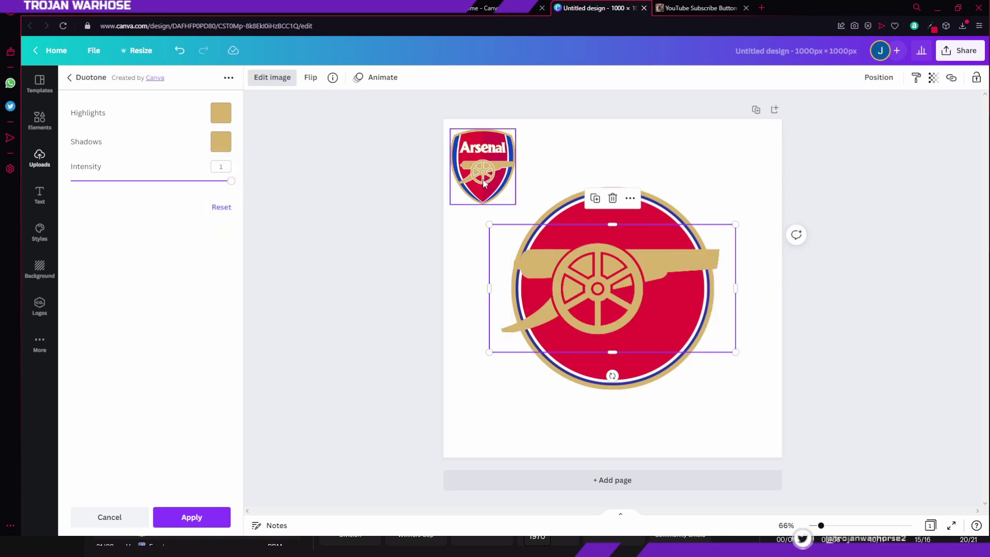
Flip the gold cannon horizontally and reposition it over the red circle so the barrel extends past the badge's left rim.
drag(571, 301, 583, 300)
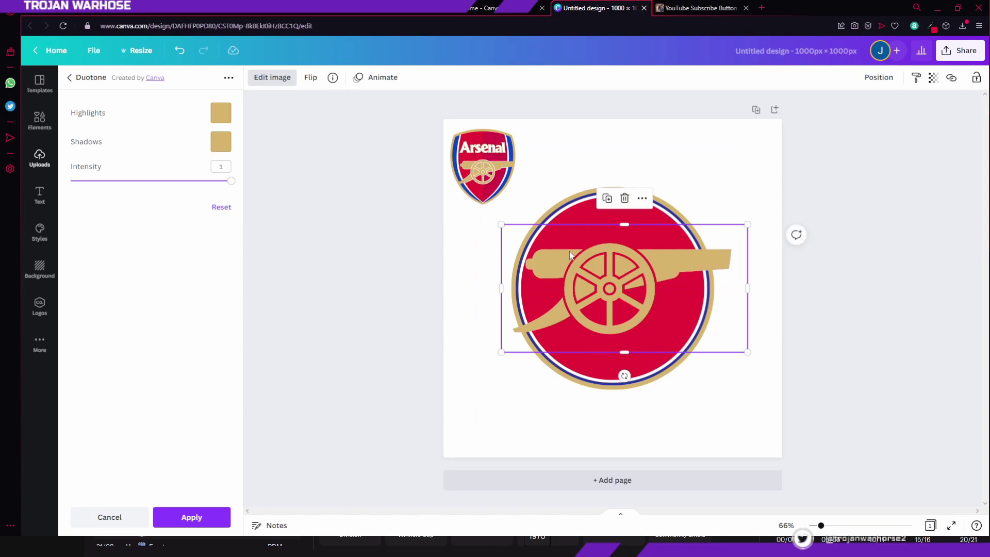
click(311, 79)
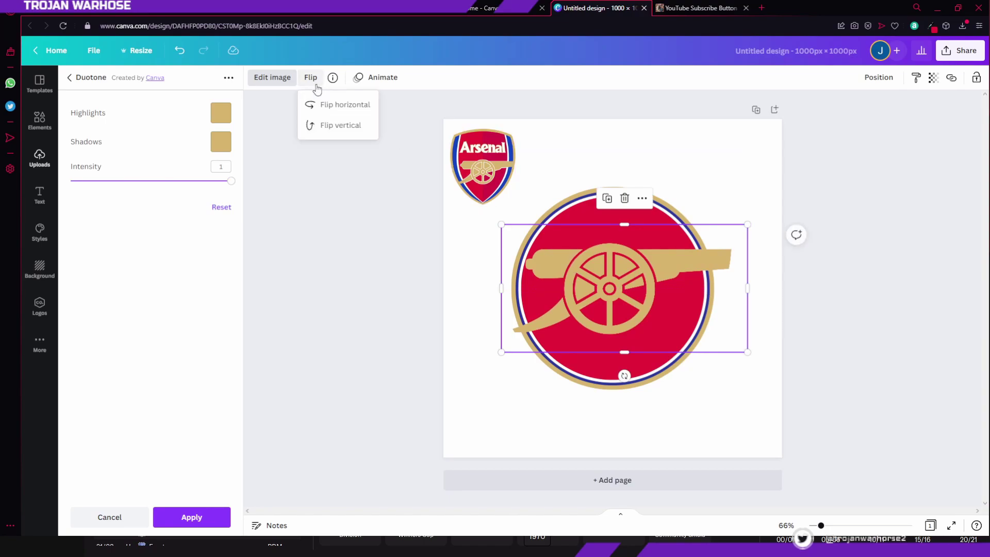
click(336, 106)
drag(658, 299, 624, 305)
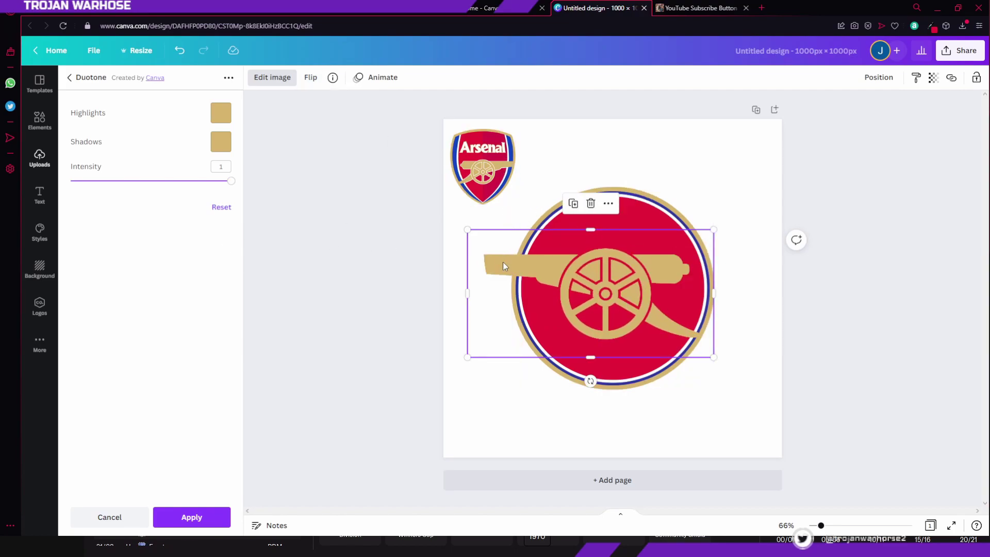
Shrink the cannon to about 684 × 354 px and reposition it so its wheel sits near the middle of the red circle.
drag(714, 229, 701, 234)
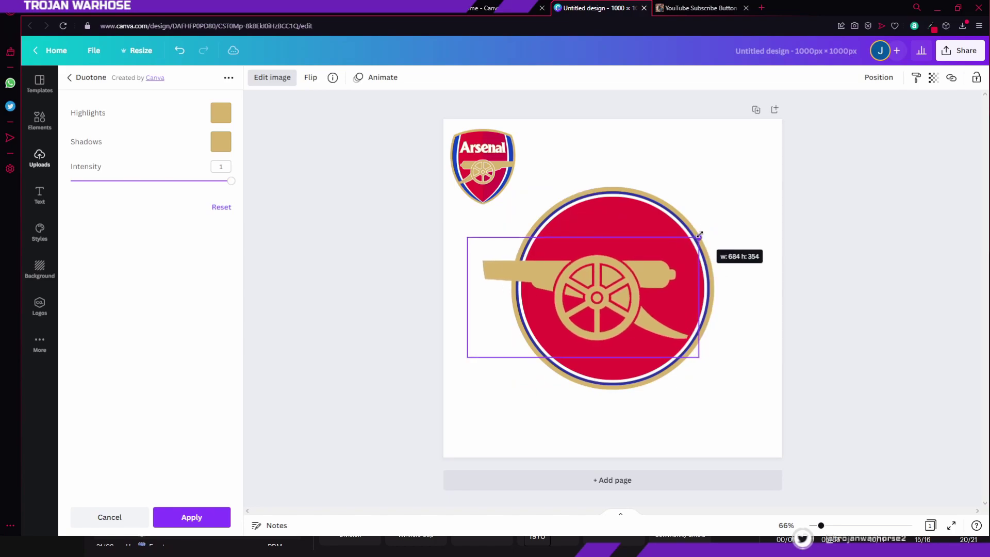
drag(670, 300, 682, 306)
click(744, 362)
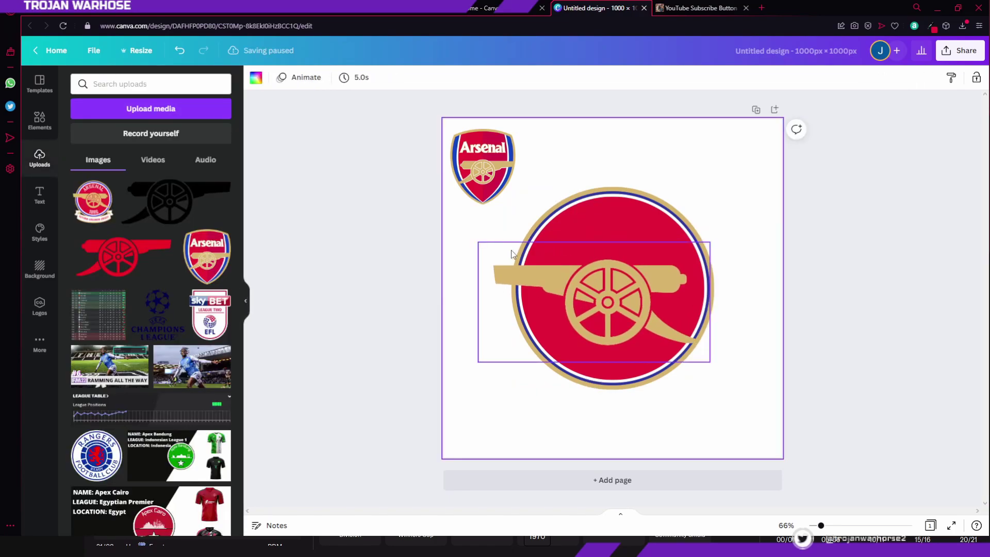
click(568, 303)
drag(568, 303, 573, 297)
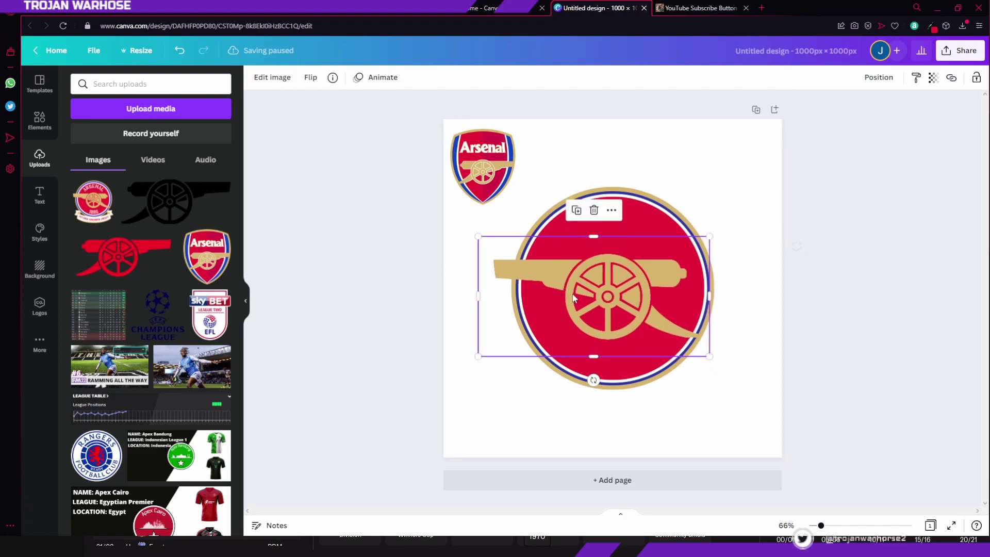
click(754, 380)
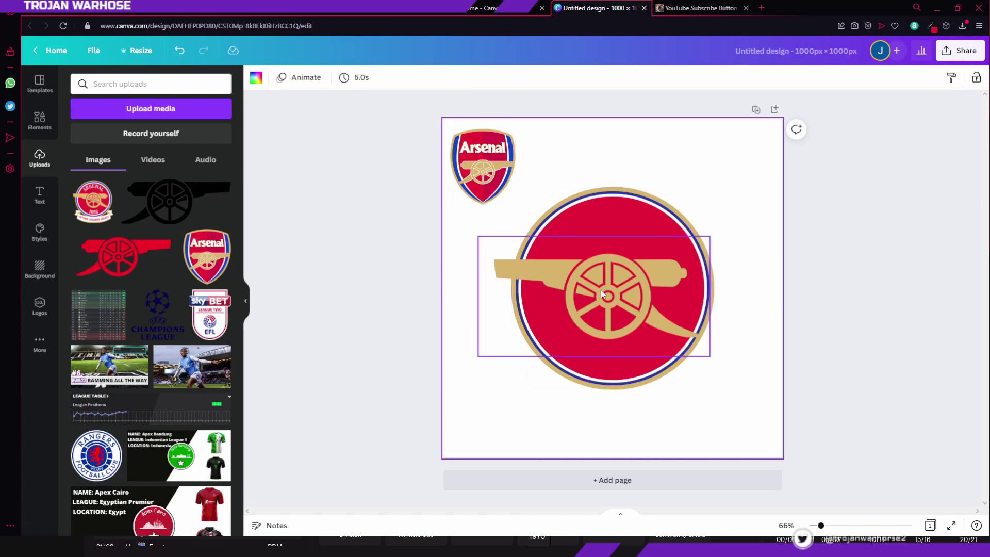
Add a heading reading "Arsenal" to the badge and colour its text white.
click(43, 192)
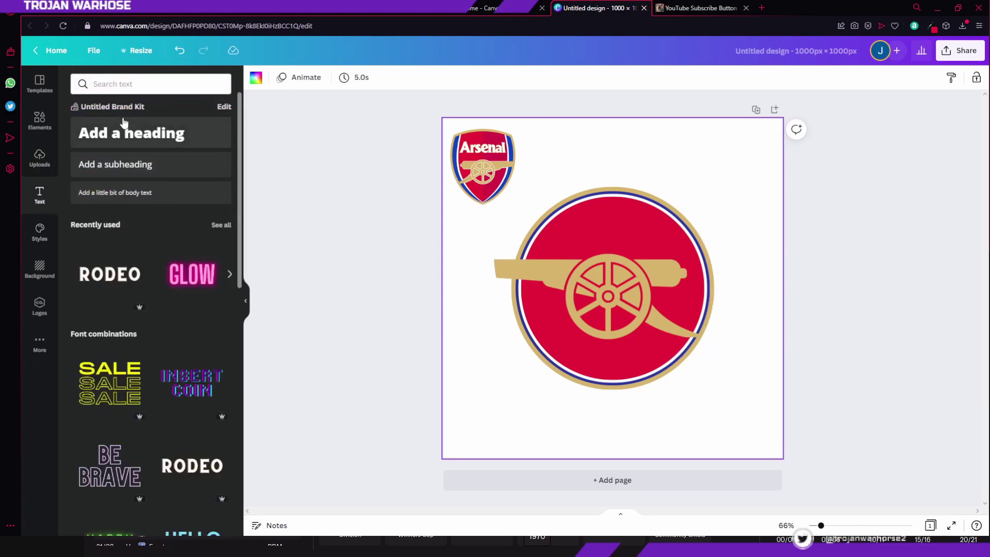
click(170, 132)
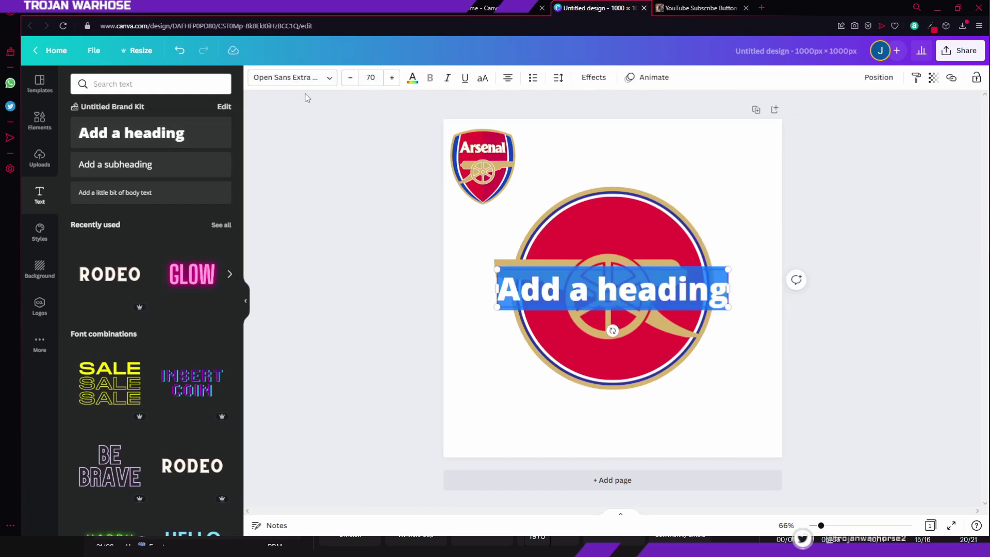
text(Arsenal)
click(522, 356)
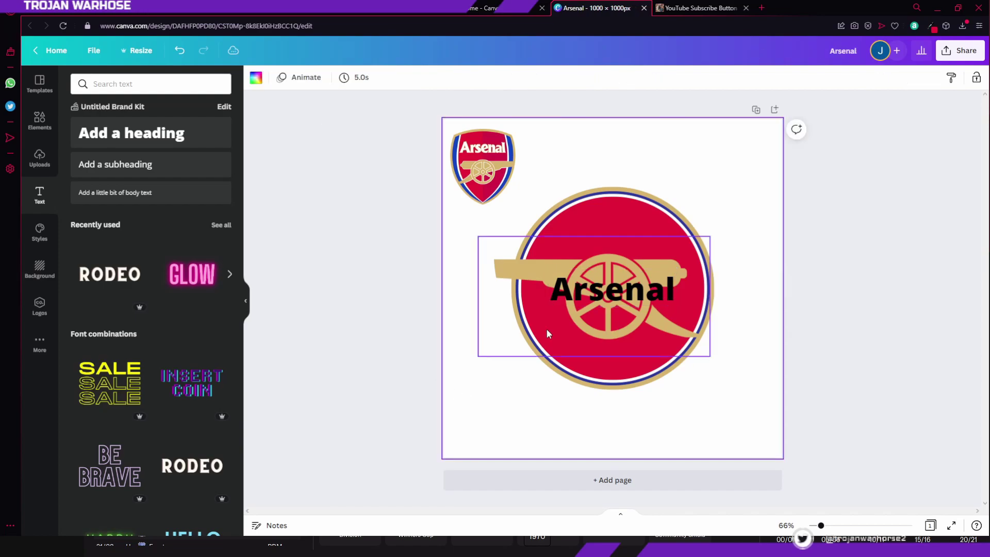
click(567, 289)
click(412, 78)
click(220, 131)
Move the Arsenal heading above the cannon and set its font to CS Roger.
drag(613, 289, 613, 233)
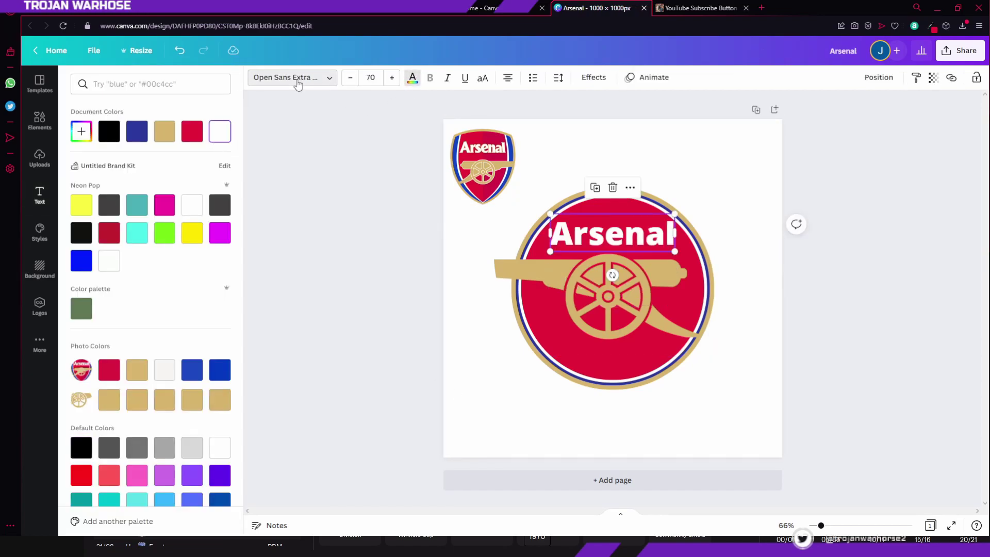
click(292, 77)
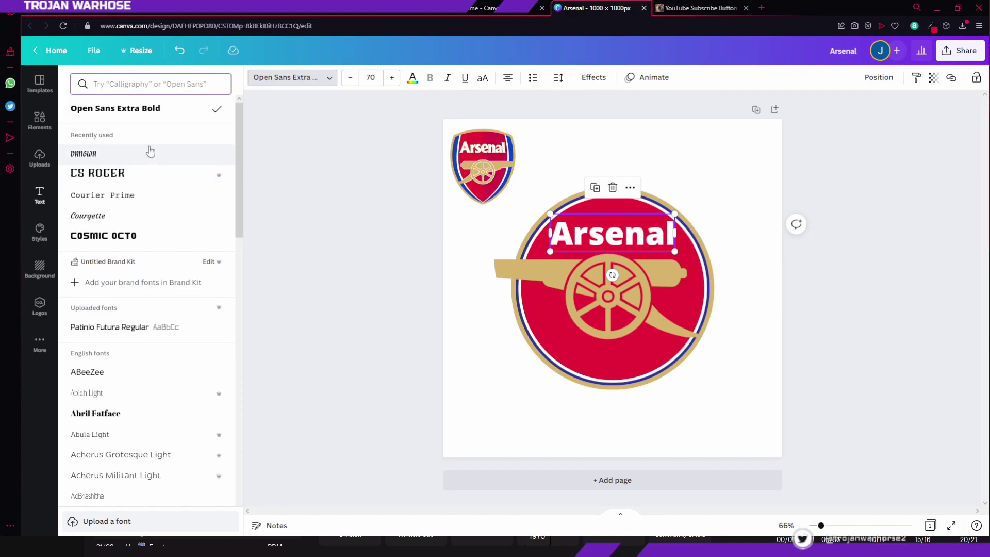
click(140, 174)
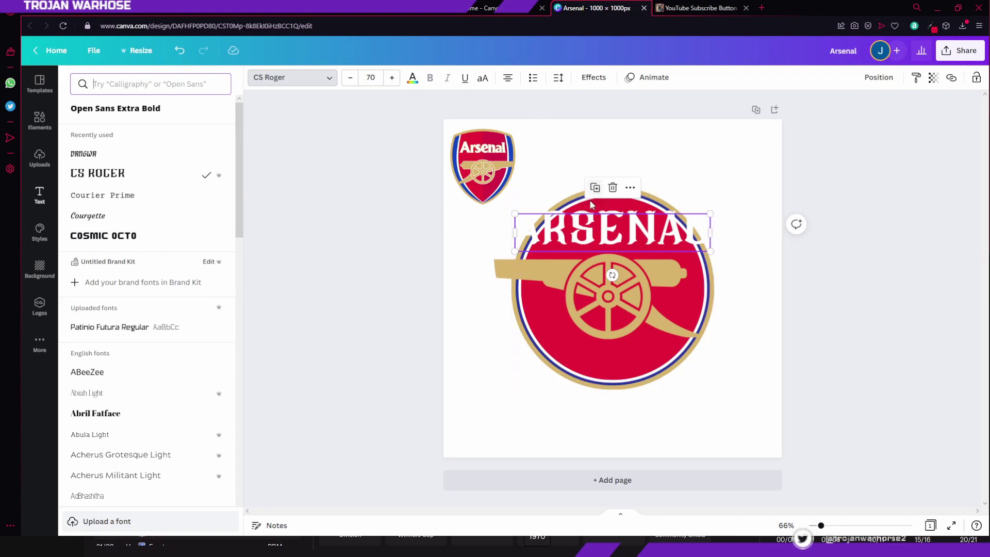
Curve the Arsenal heading with a value of 82, shrink it to size 40.3 and fit it above the cannon.
click(590, 77)
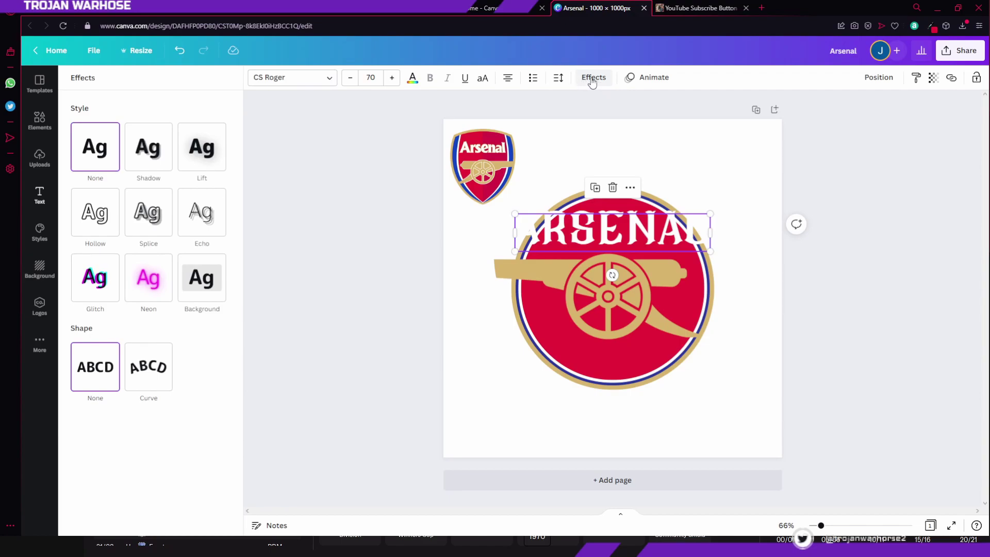
click(151, 370)
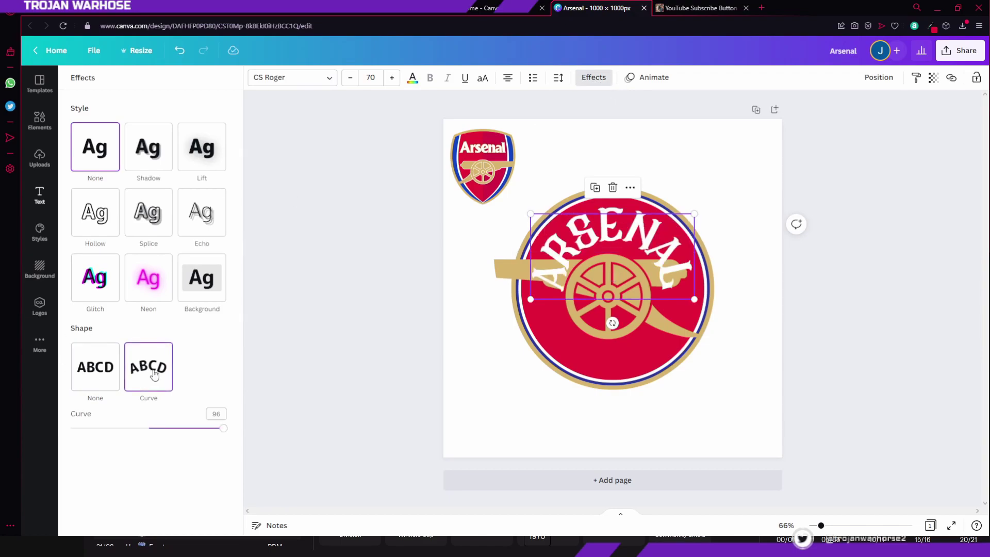
drag(223, 428, 213, 428)
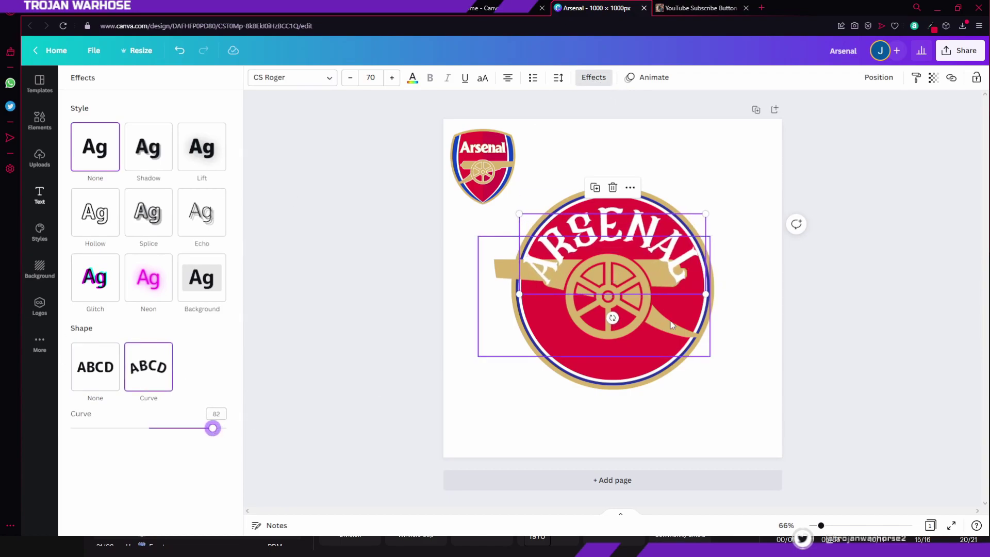
drag(707, 296, 633, 262)
drag(580, 227, 616, 219)
mouse_move(669, 254)
mouse_down()
mouse_move(701, 291)
mouse_move(678, 271)
mouse_up()
drag(660, 256, 658, 254)
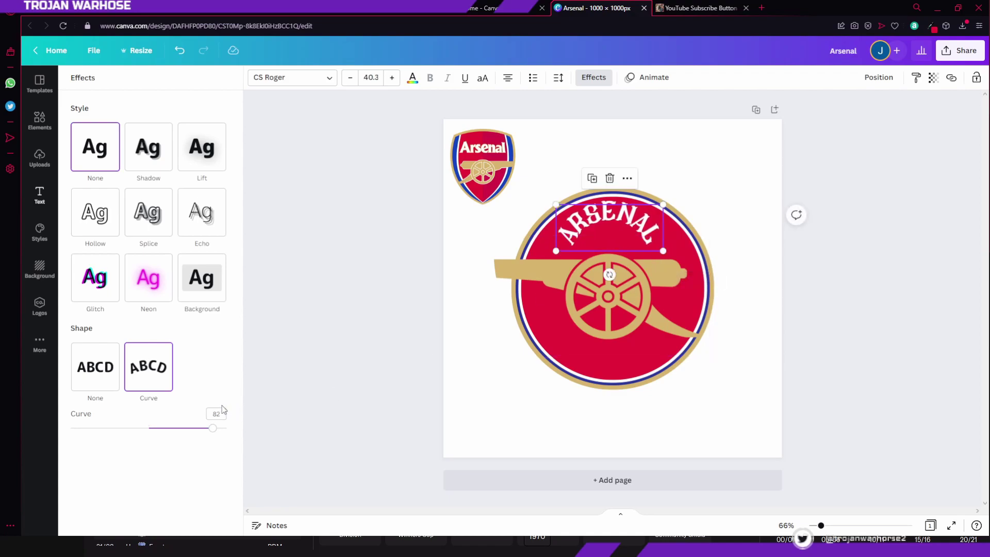
Set the heading's curve to 61, enlarge it to size 43.7 and centre it along the circle's upper rim.
drag(213, 428, 196, 429)
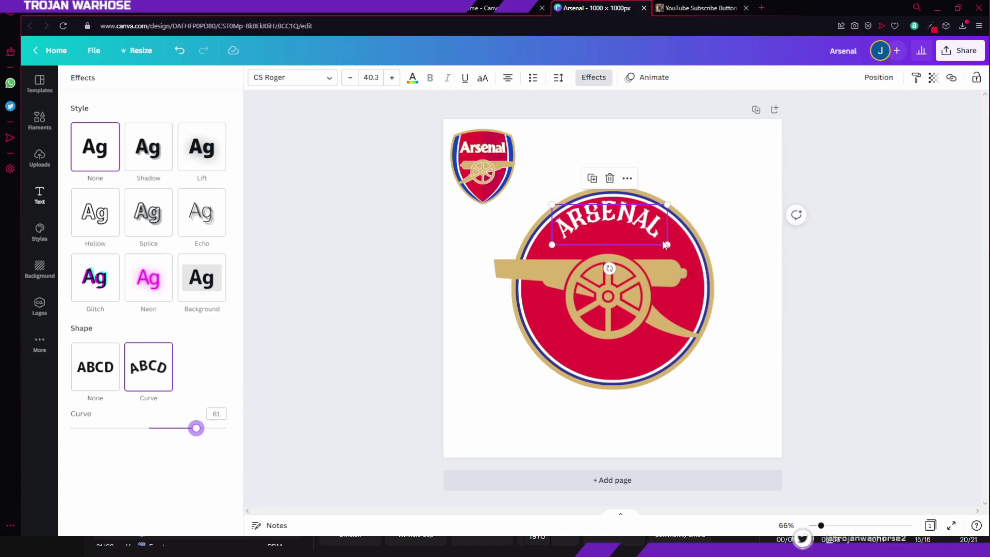
drag(668, 244, 669, 248)
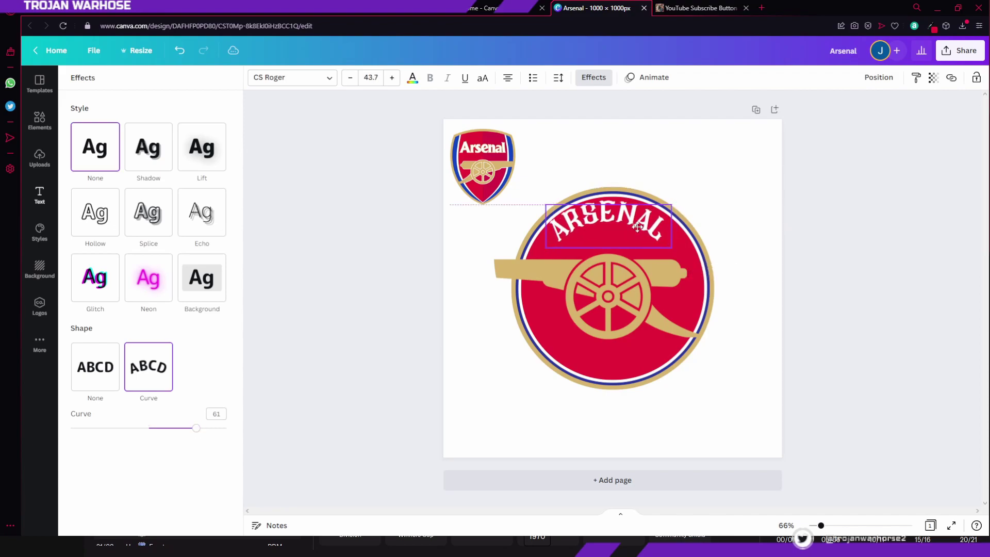
click(792, 388)
click(790, 389)
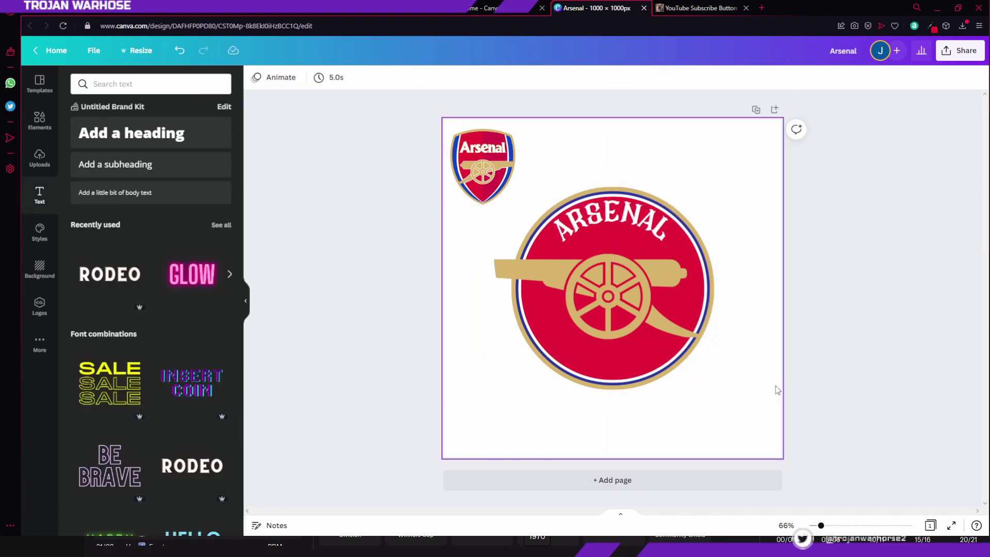
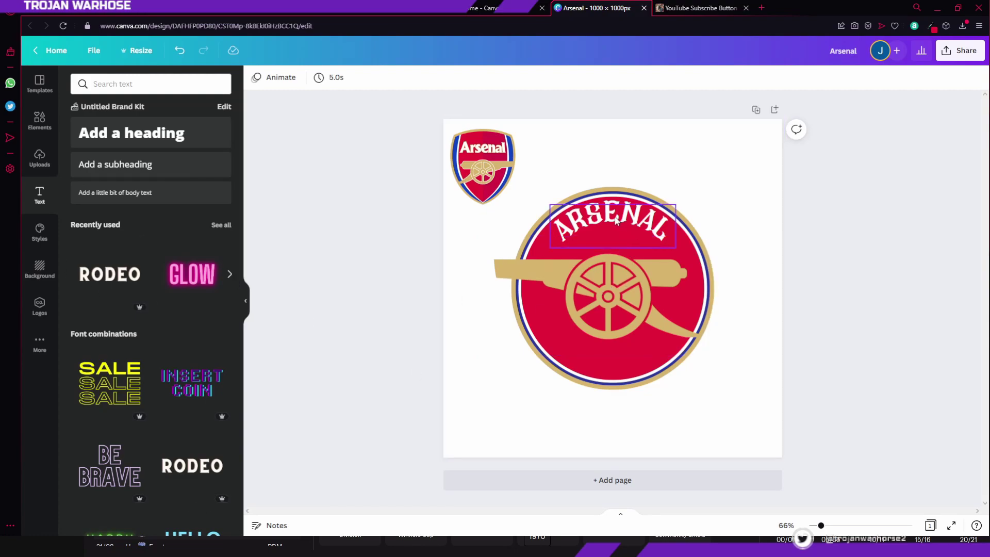
Duplicate the Arsenal heading below the cannon wheel, replace its text with 1886 and centre it in the circle.
click(627, 225)
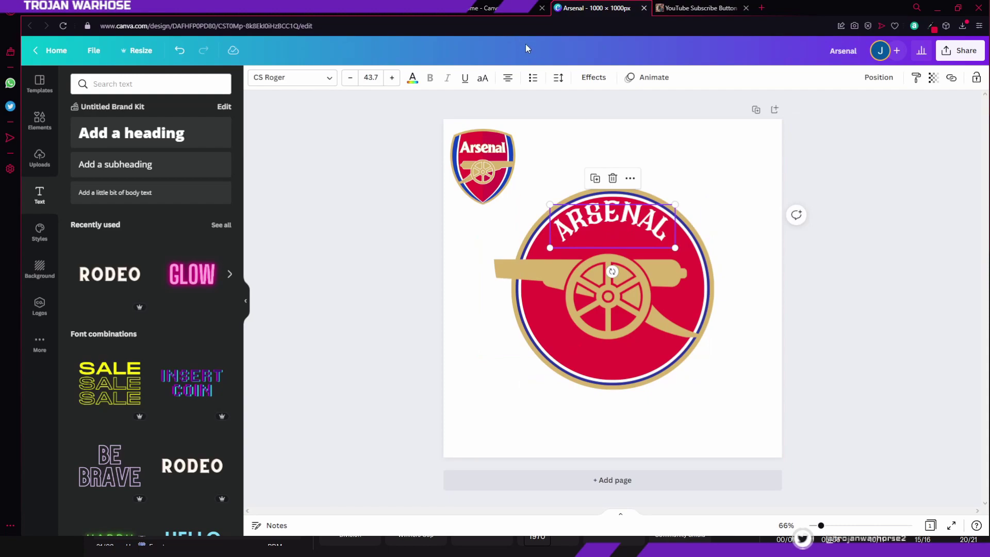
drag(627, 226, 600, 346)
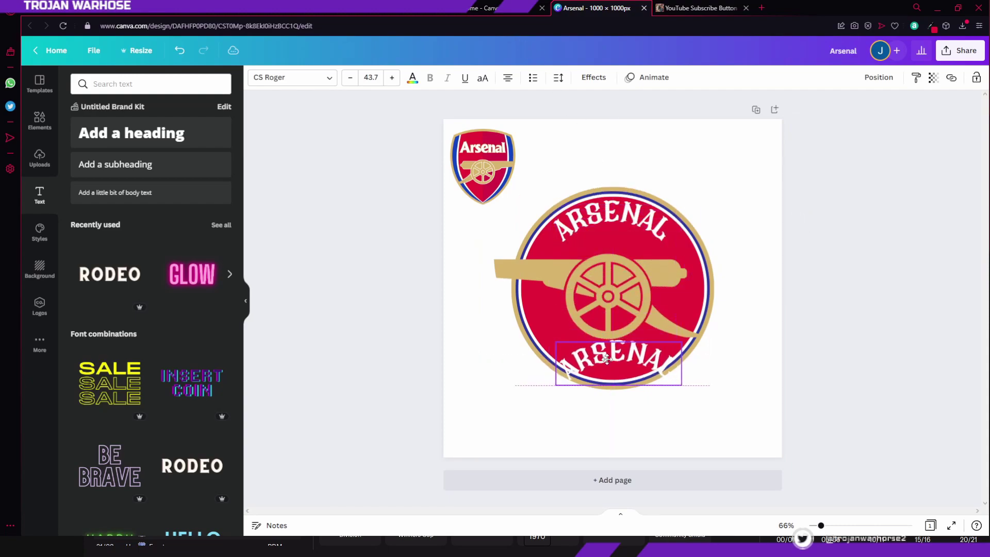
double_click(609, 356)
text(1886)
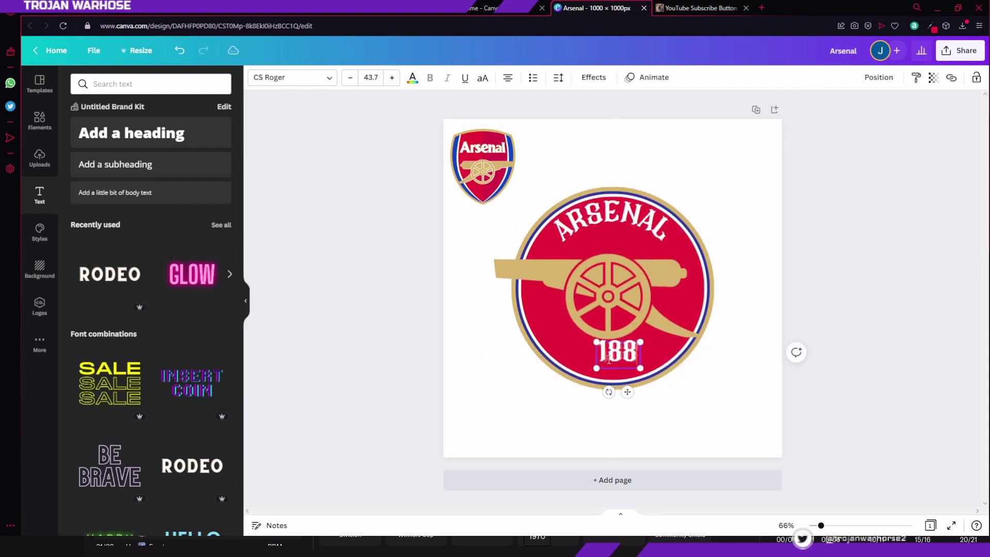
click(695, 426)
drag(617, 351, 612, 357)
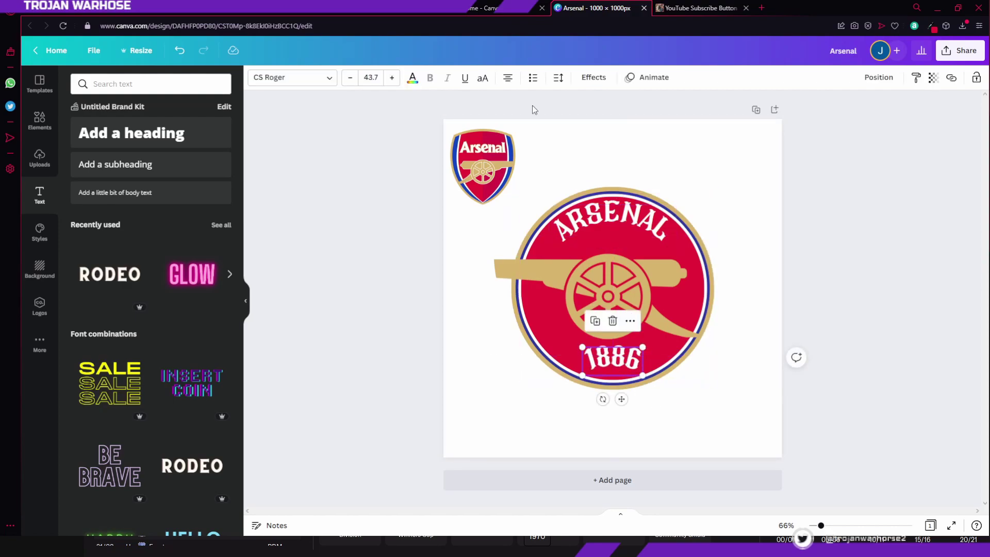
Reverse the curve of the 1886 text so it follows the circle's lower rim.
click(596, 78)
drag(196, 430, 124, 437)
click(646, 401)
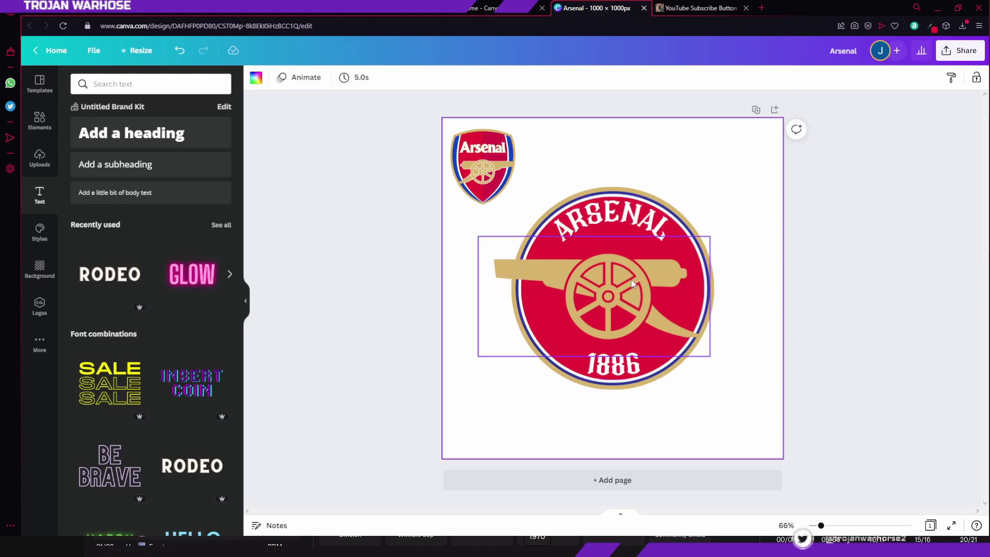
Place the uploaded finished badge on the page to examine it as a reference, and remove it again.
click(33, 153)
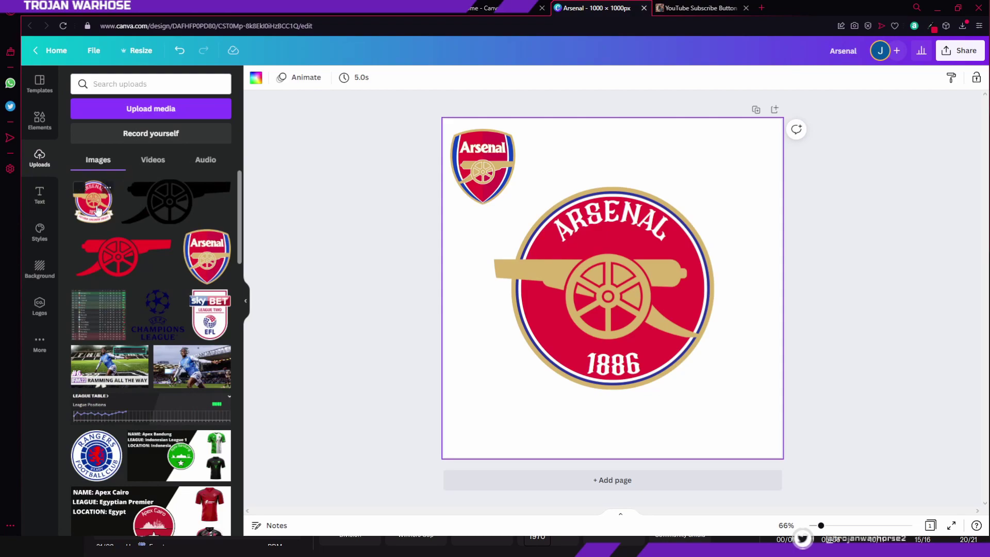
click(98, 210)
drag(615, 302, 523, 383)
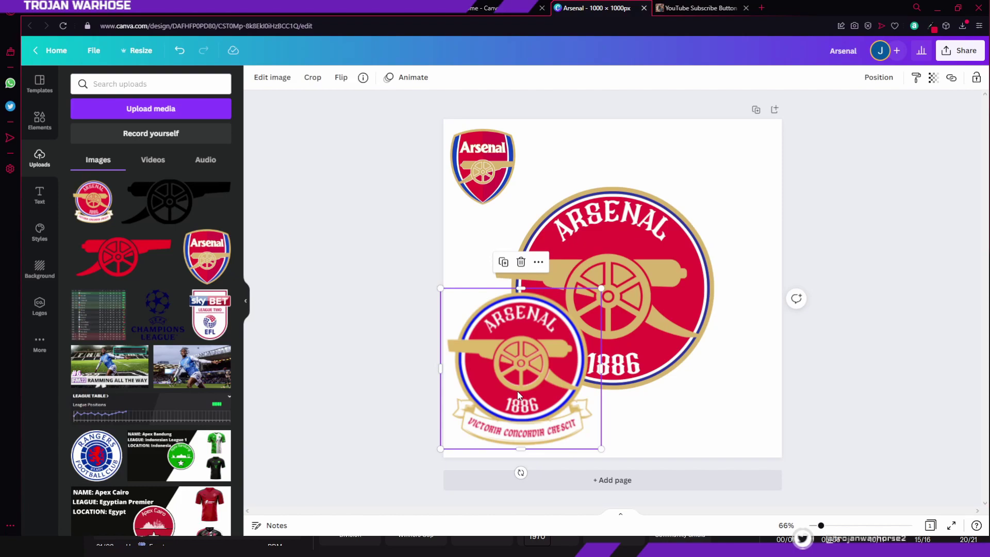
key(Delete)
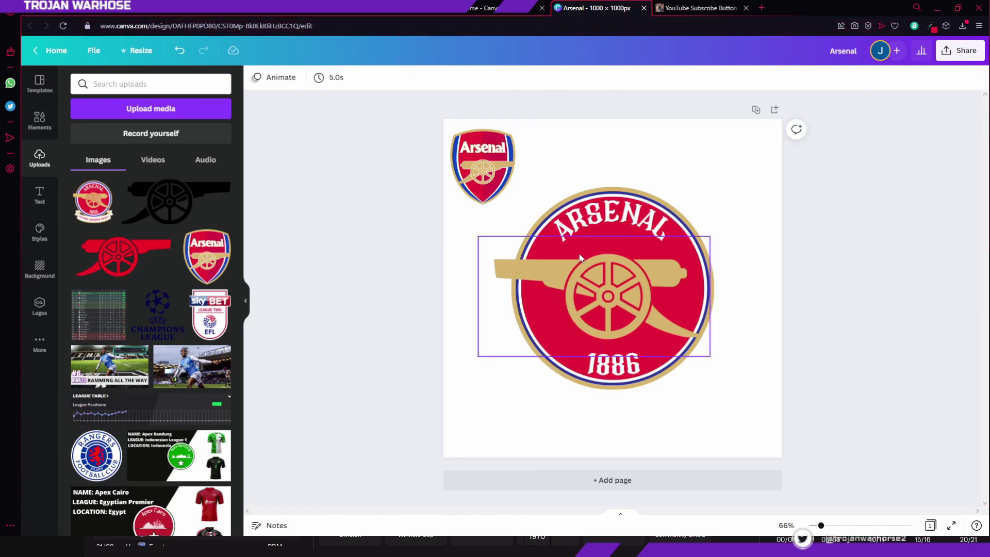
Search the elements for "crest" and add the curved ribbon banner with leaves at the badge's lower edge.
click(40, 122)
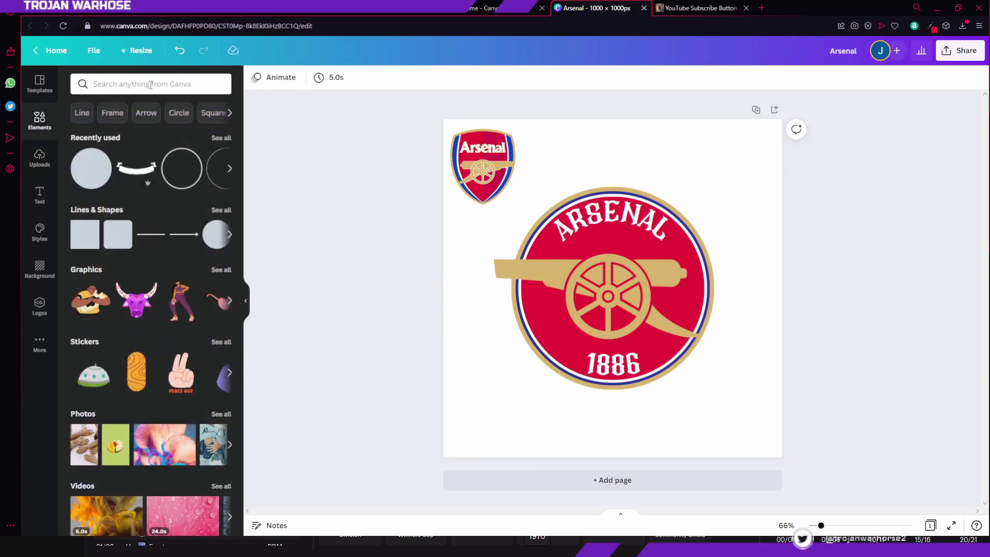
click(153, 85)
text(crest)
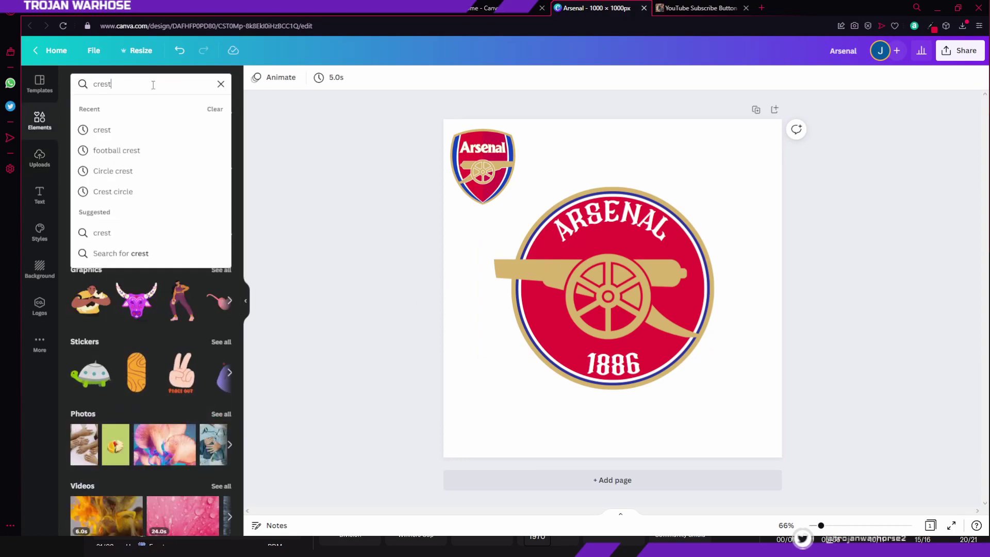
key(Return)
scroll(198, 307, down, 3)
scroll(155, 281, up, 3)
scroll(135, 257, down, 10)
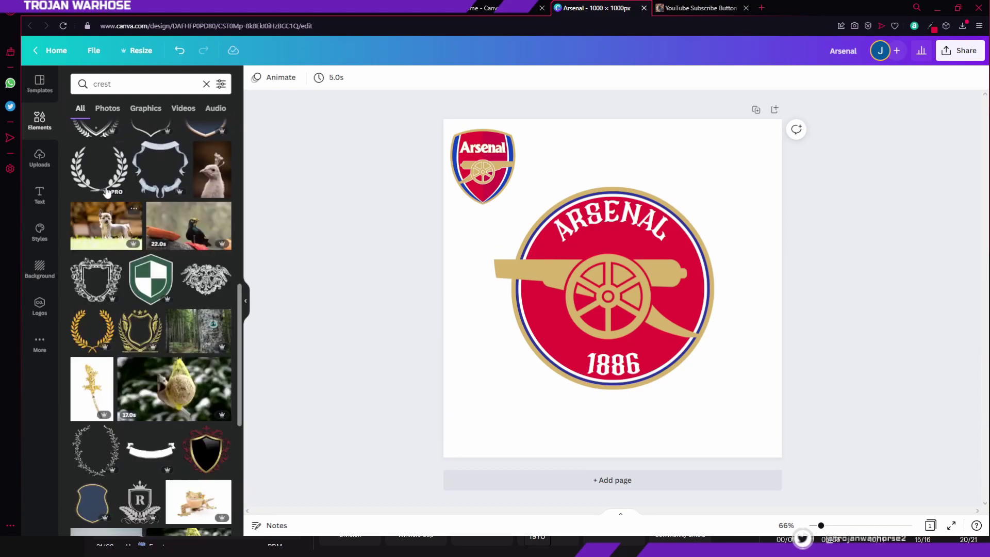
scroll(162, 346, down, 2)
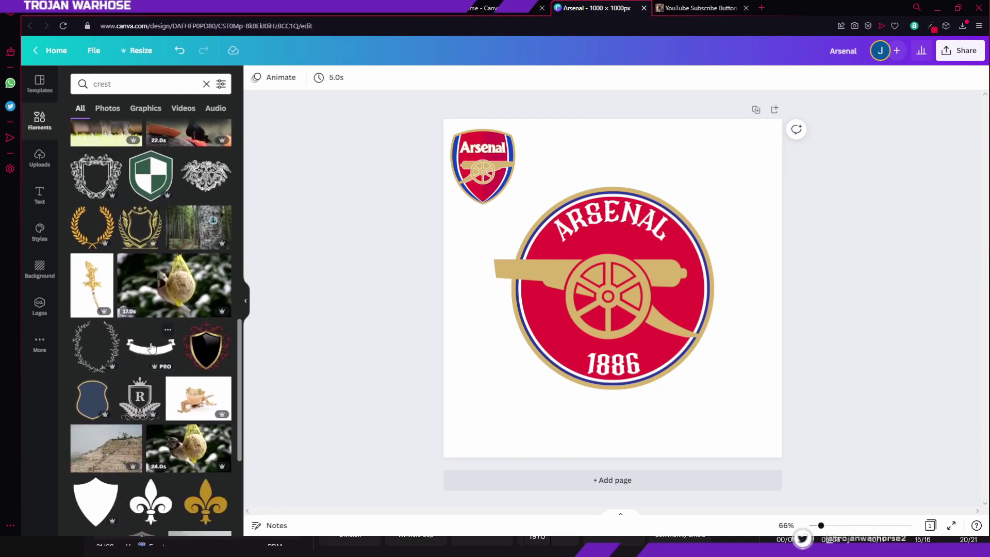
scroll(149, 353, up, 15)
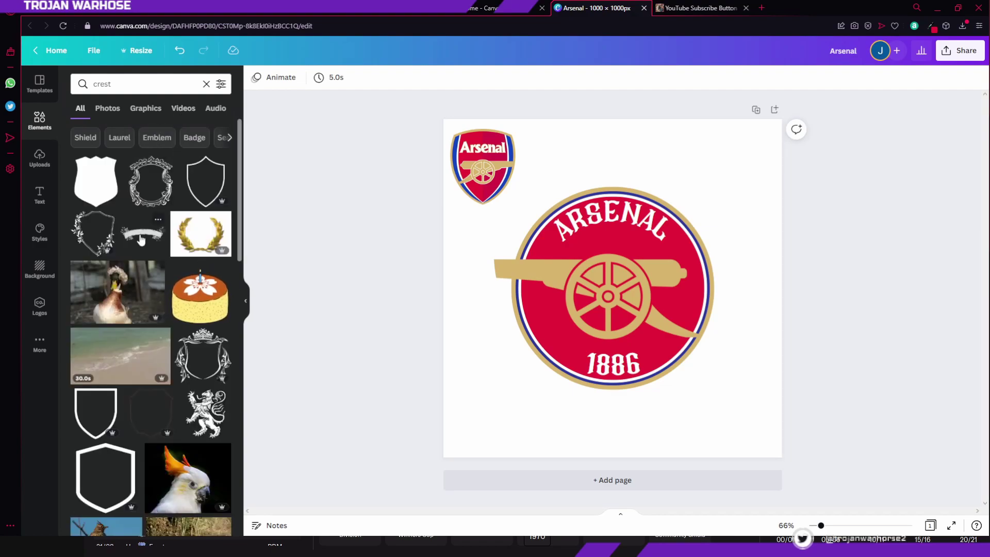
click(140, 240)
drag(598, 286, 593, 386)
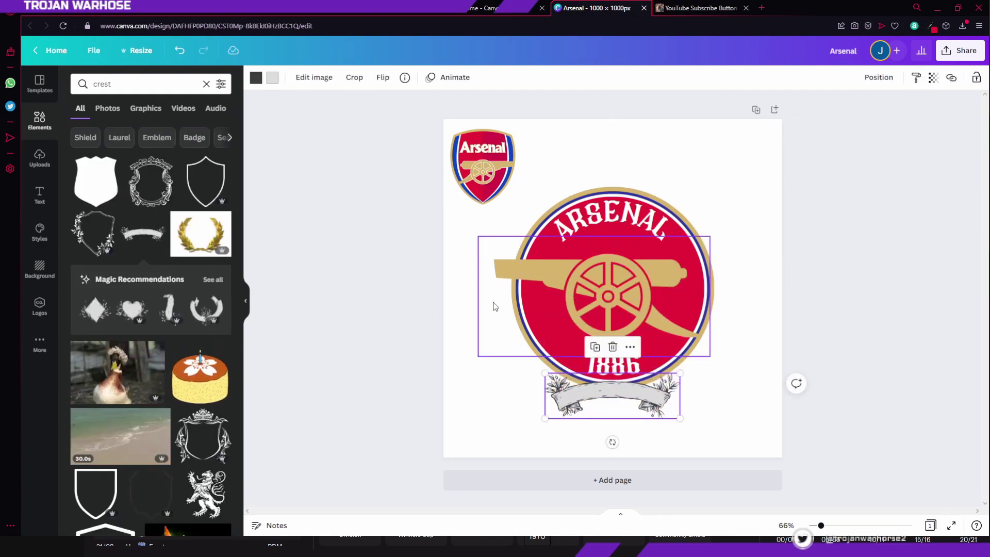
Flip the ribbon banner vertically, enlarge it beyond the badge's width and wrap it around the circle's base.
click(383, 77)
click(395, 125)
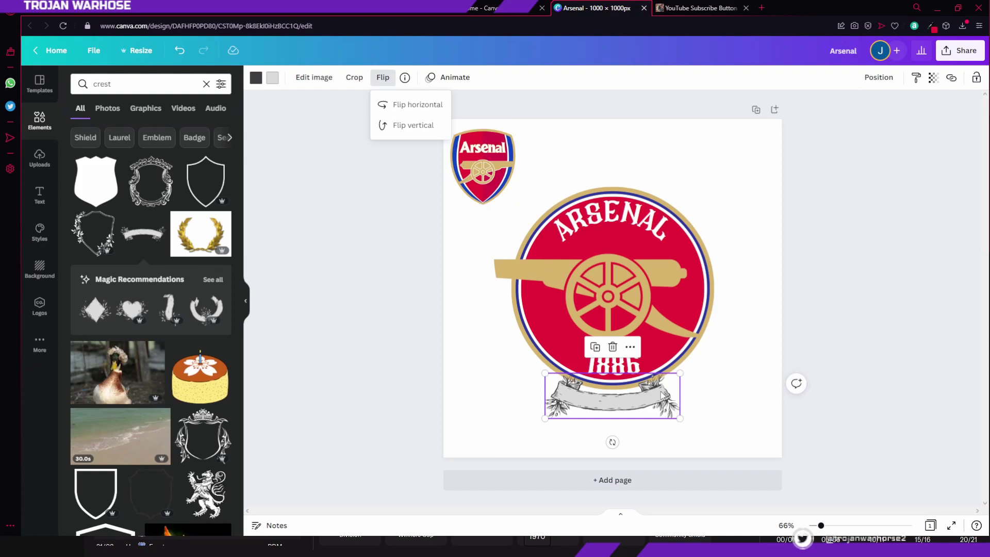
drag(681, 373, 796, 336)
drag(715, 378, 663, 389)
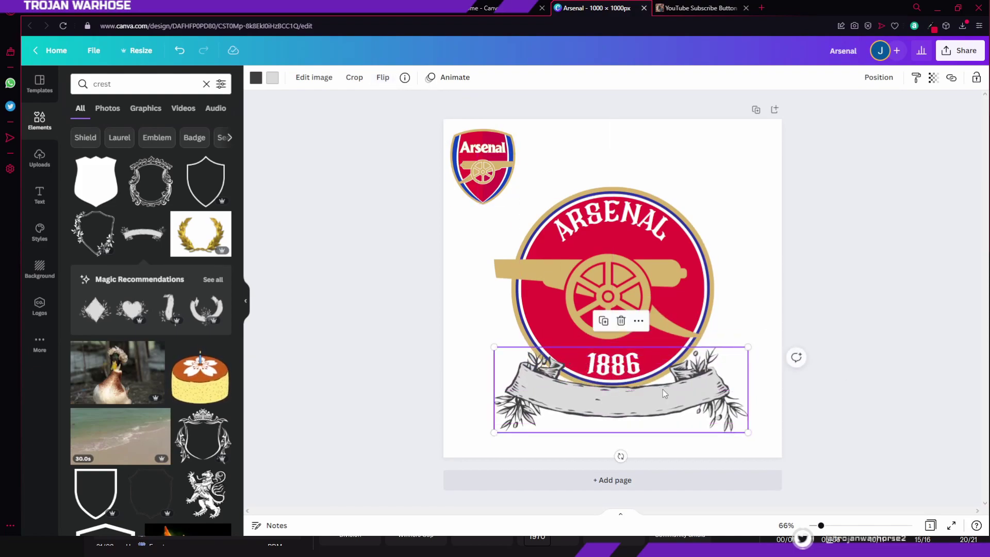
Recolour the ribbon banner with a white fill and gold outlines from the document colours.
click(273, 78)
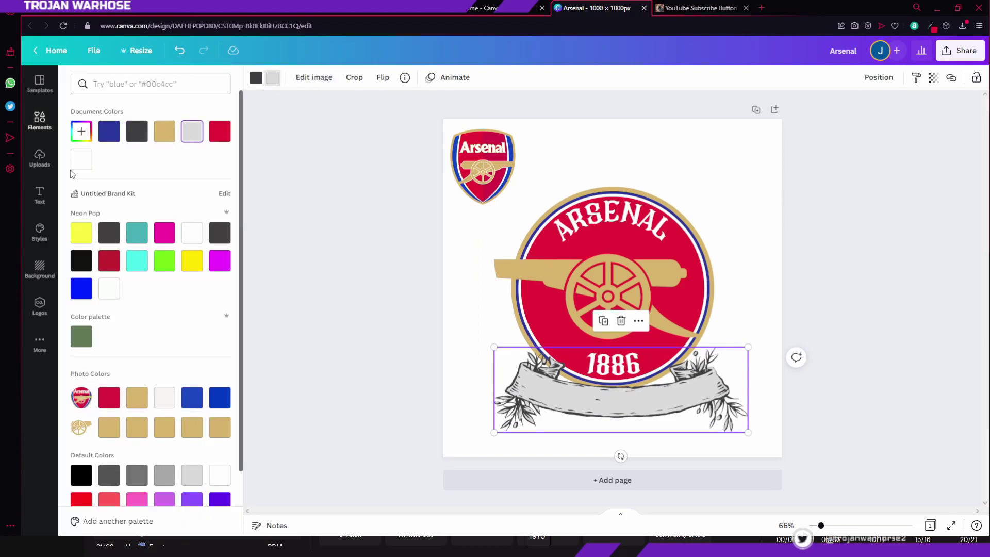
click(81, 159)
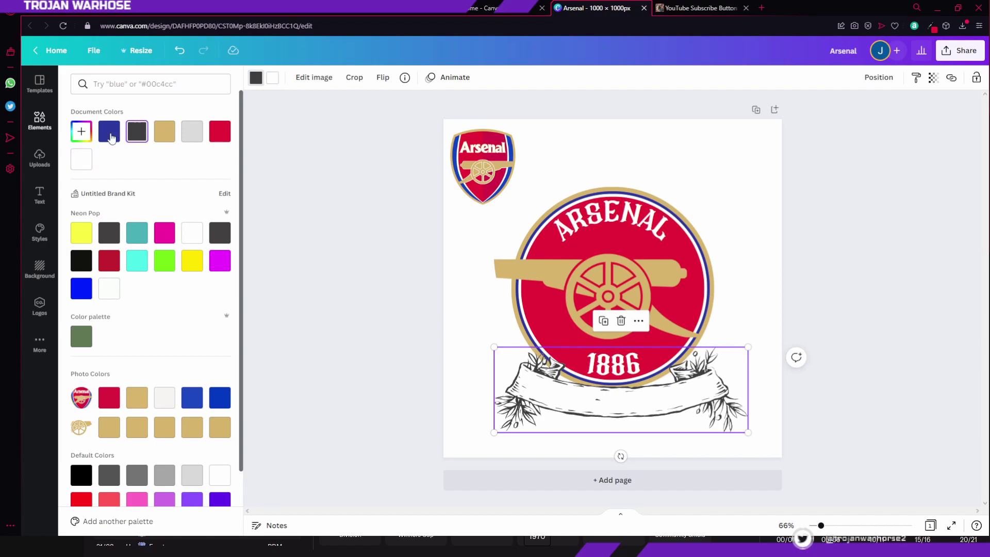
key(Escape)
click(256, 78)
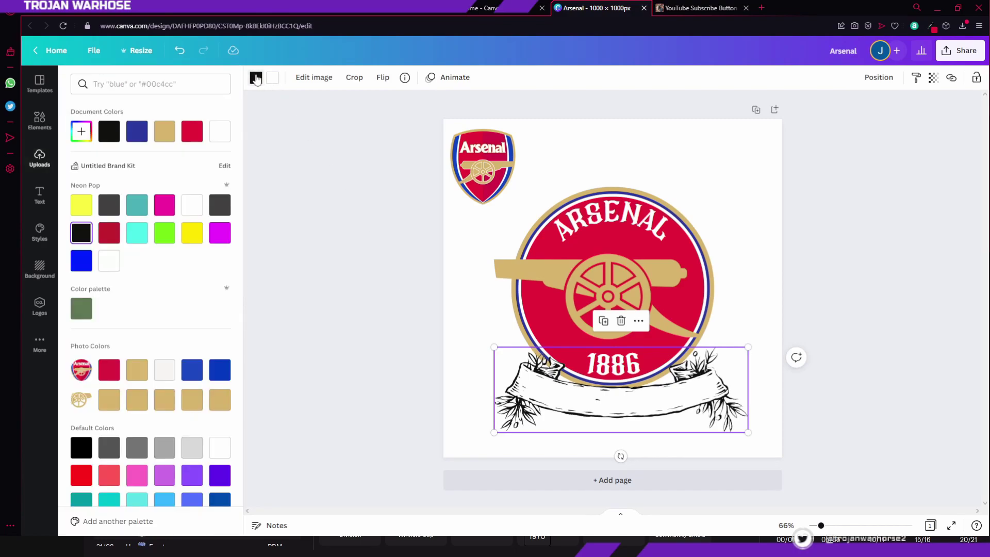
click(165, 131)
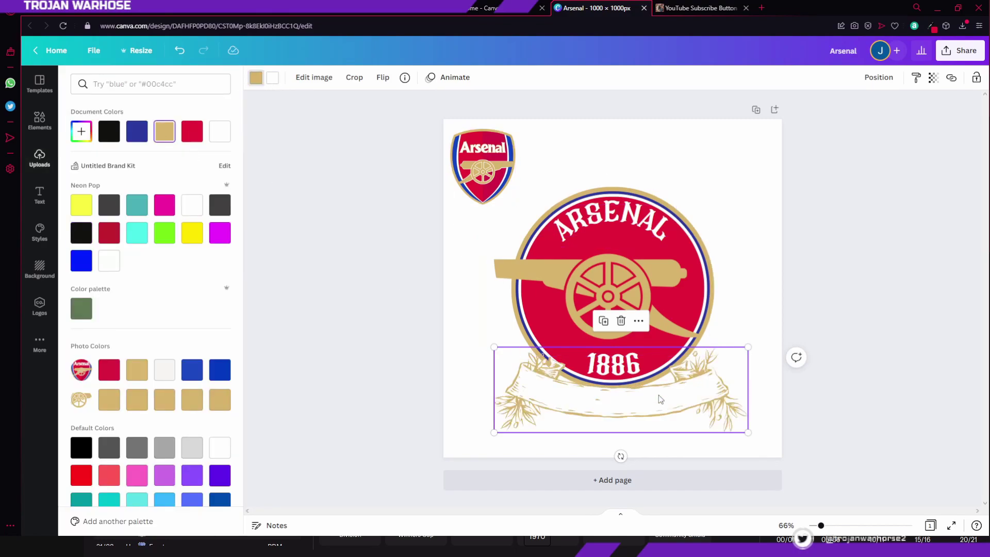
Centre the gold-outlined ribbon banner horizontally beneath the badge.
drag(663, 394, 655, 394)
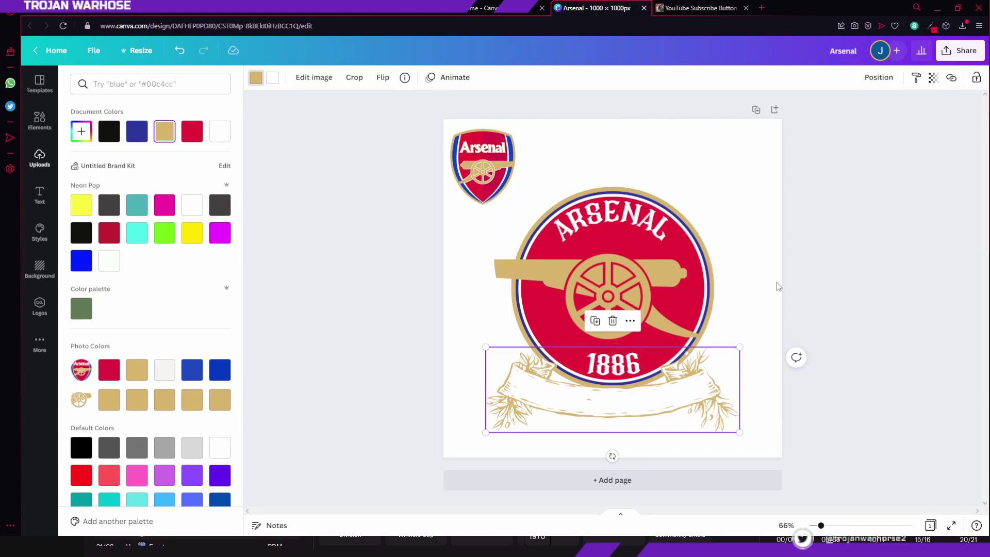
key(Escape)
click(749, 294)
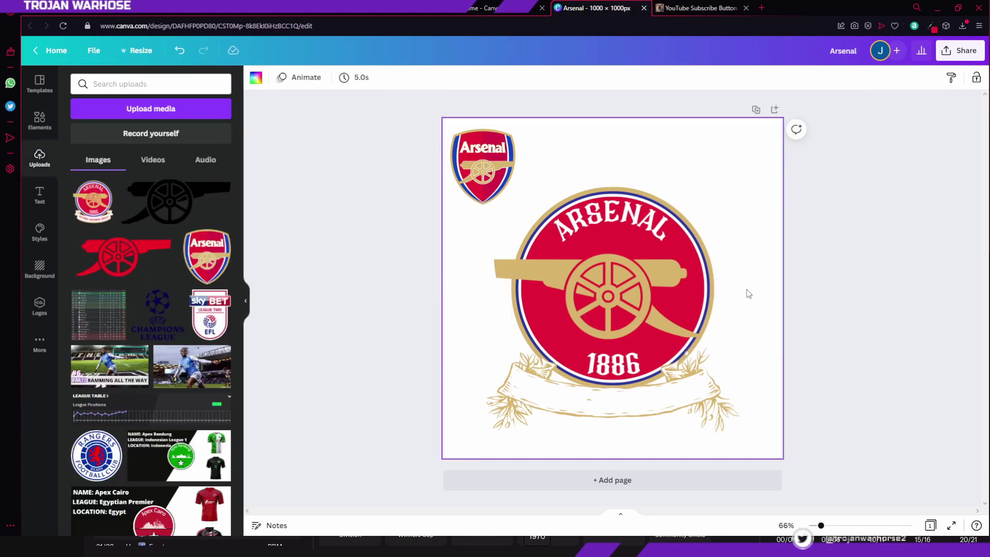
click(674, 388)
drag(675, 388, 678, 388)
key(Escape)
Duplicate the Arsenal heading onto the ribbon, colour the copy the badge's red and shrink it to size 25.6.
click(40, 195)
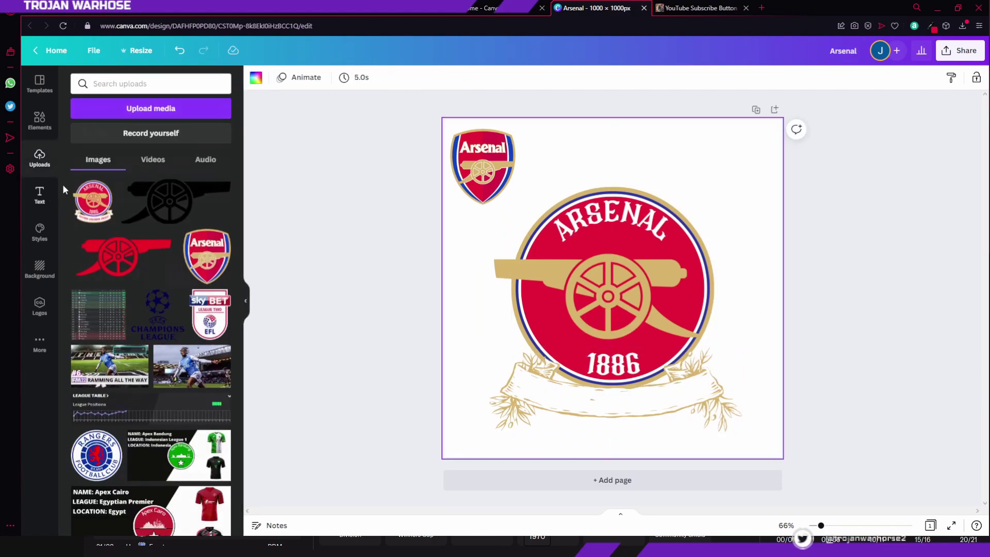
click(554, 212)
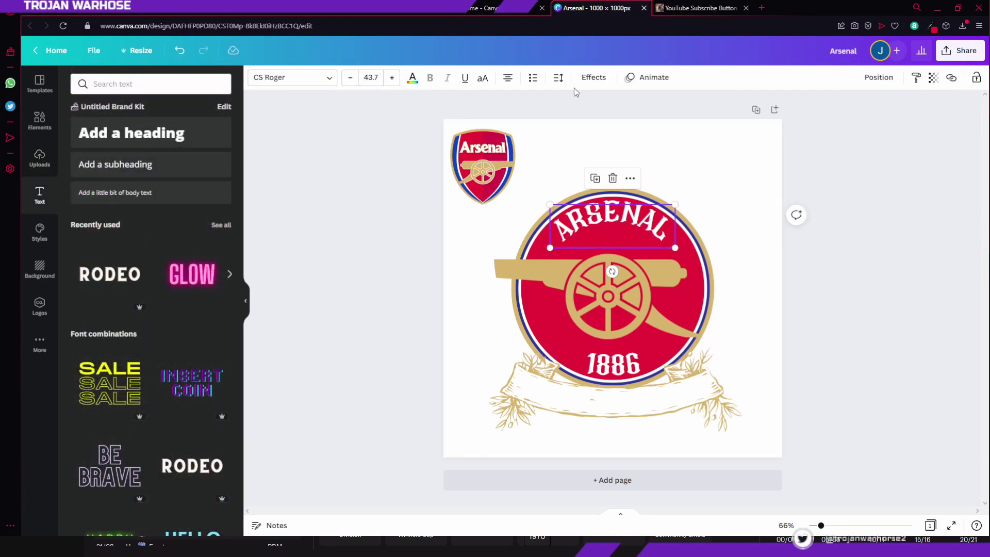
click(595, 178)
drag(611, 227, 601, 401)
click(413, 78)
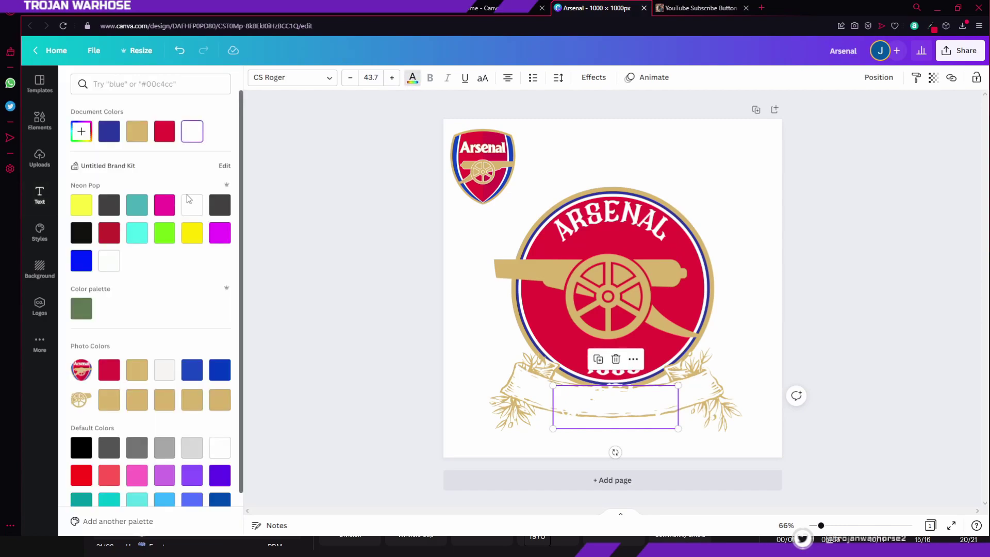
click(164, 131)
drag(678, 429, 626, 409)
Check the motto on the uploaded circular Arsenal badge by placing it temporarily on the canvas and deleting it.
double_click(588, 392)
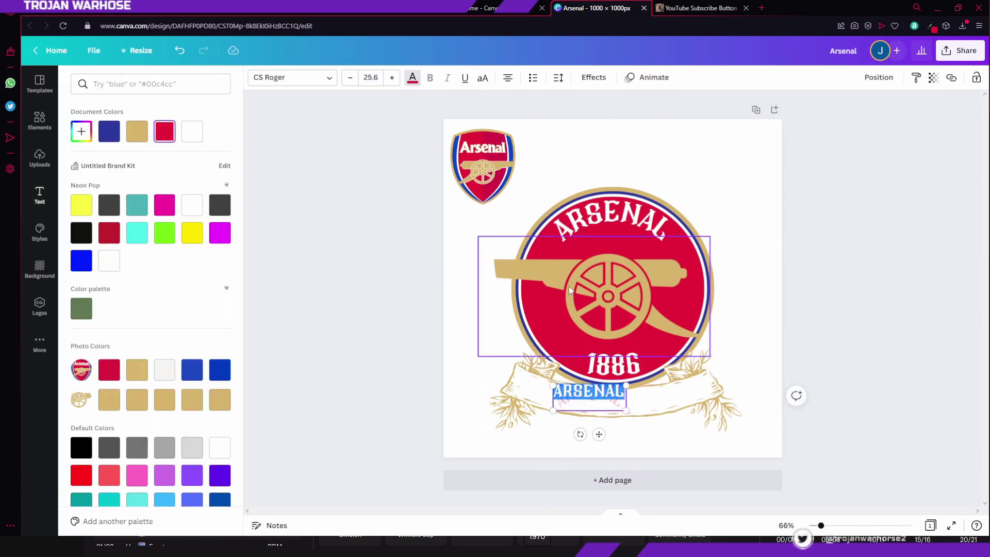
click(39, 196)
click(39, 157)
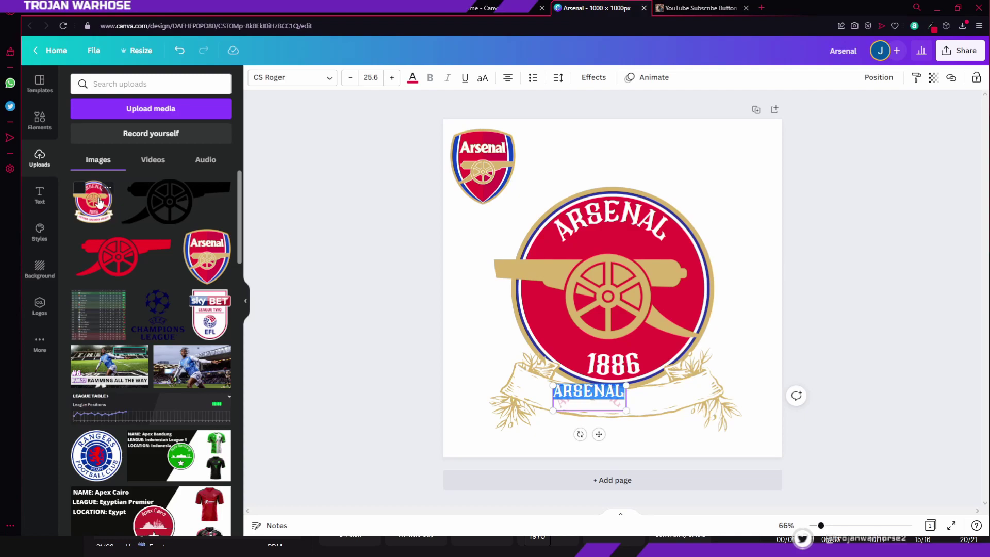
click(100, 201)
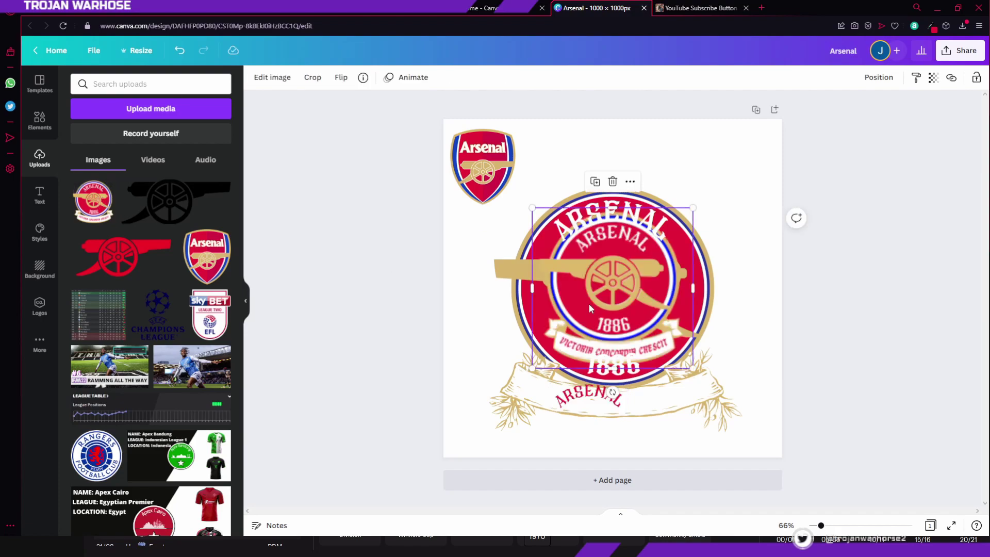
key(Delete)
Replace the red ribbon copy of the Arsenal heading with the text VICTORIA CONCORDIA CRESCIT.
double_click(590, 394)
key(ctrl+a)
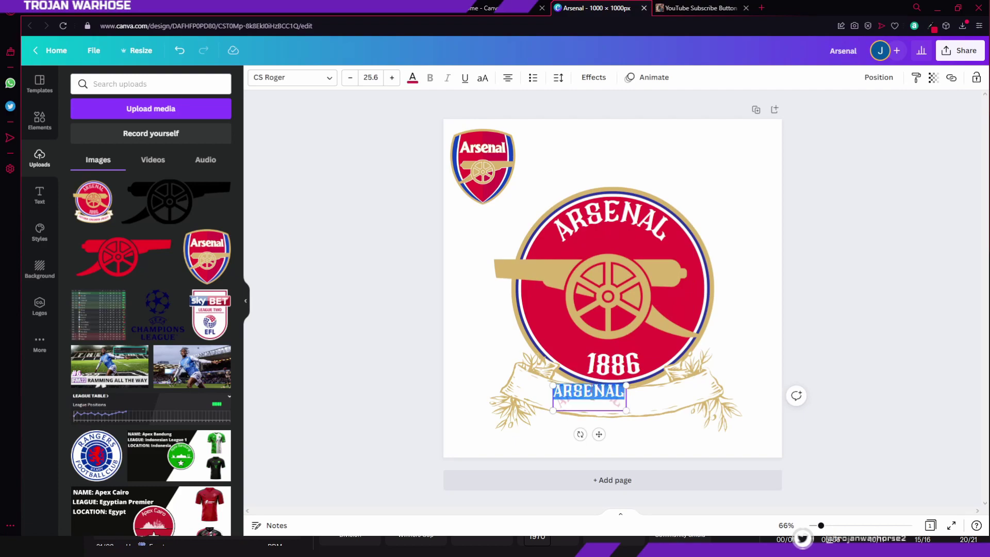
text(VICTORIA CONCORDIA CRESCIT)
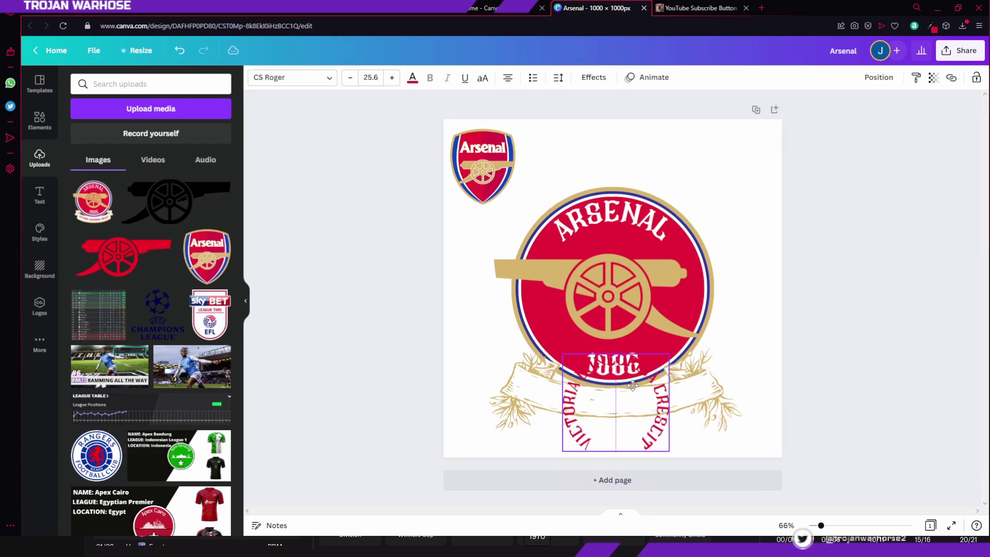
Flatten the motto's curve to about -13, move it onto the ribbon and shrink it to size 21.6.
click(593, 77)
drag(196, 428, 140, 428)
drag(593, 356, 593, 400)
drag(732, 416, 710, 411)
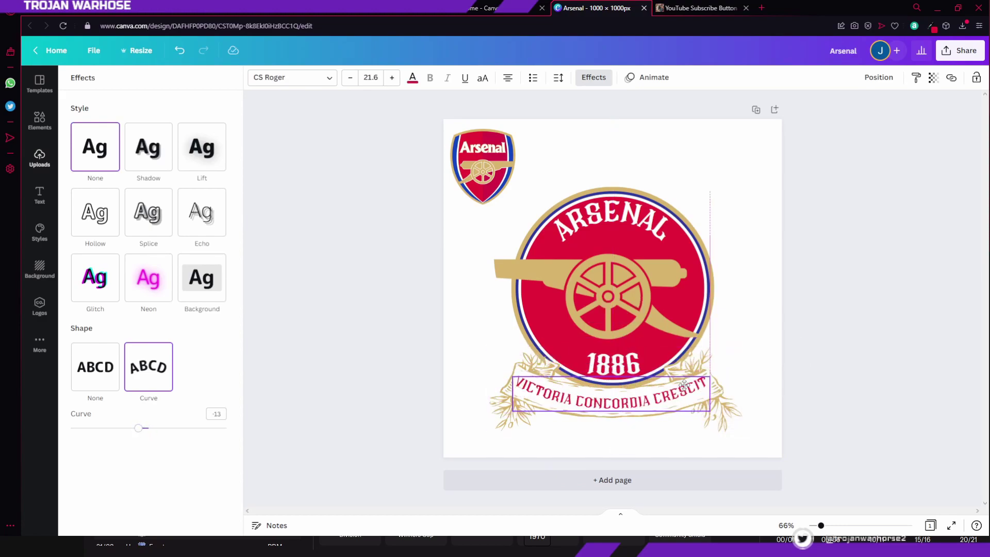
Delete the reference Arsenal shield crest from the canvas.
click(758, 338)
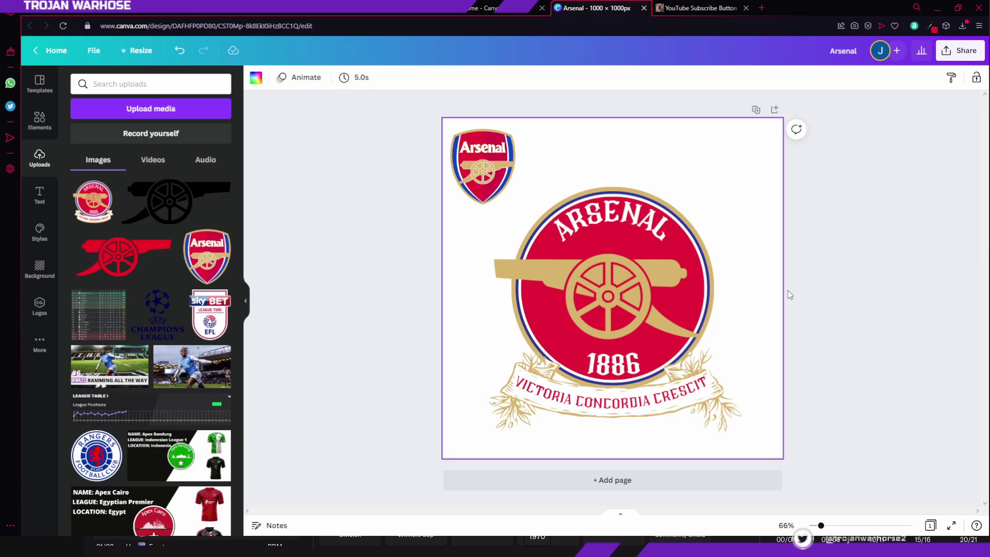
click(458, 139)
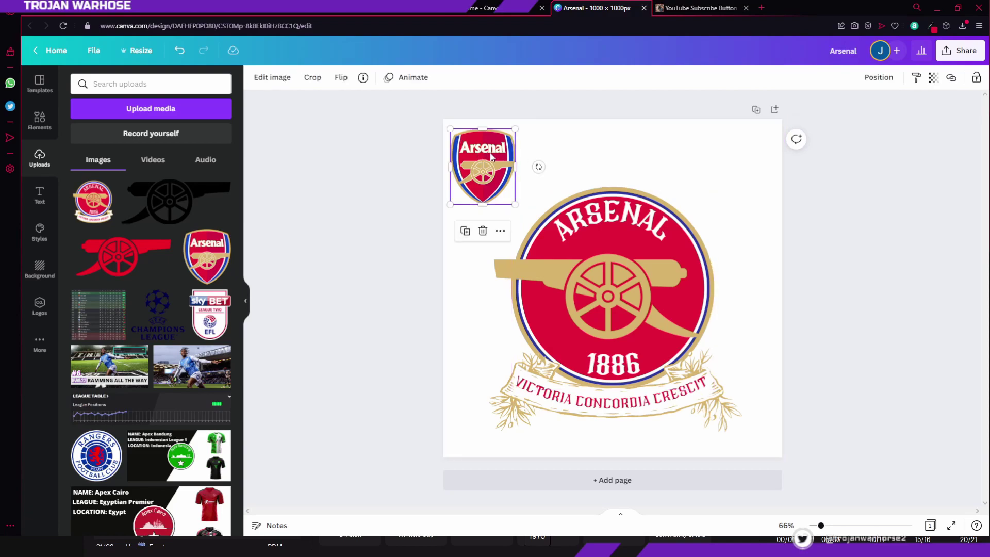
key(Delete)
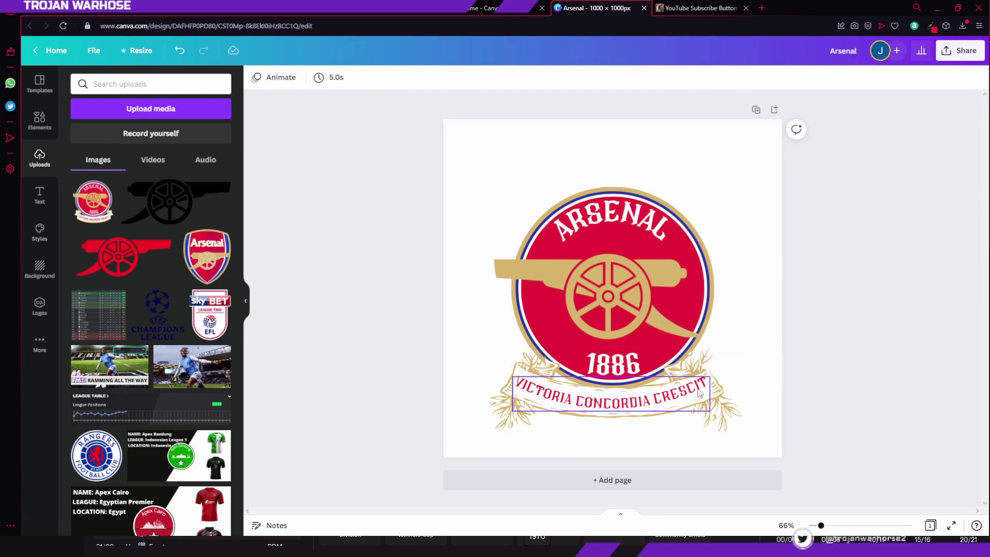
Fine-tune the ribbon motto to size 21 and curve -11, and centre it on the ribbon.
click(608, 400)
drag(710, 374, 702, 379)
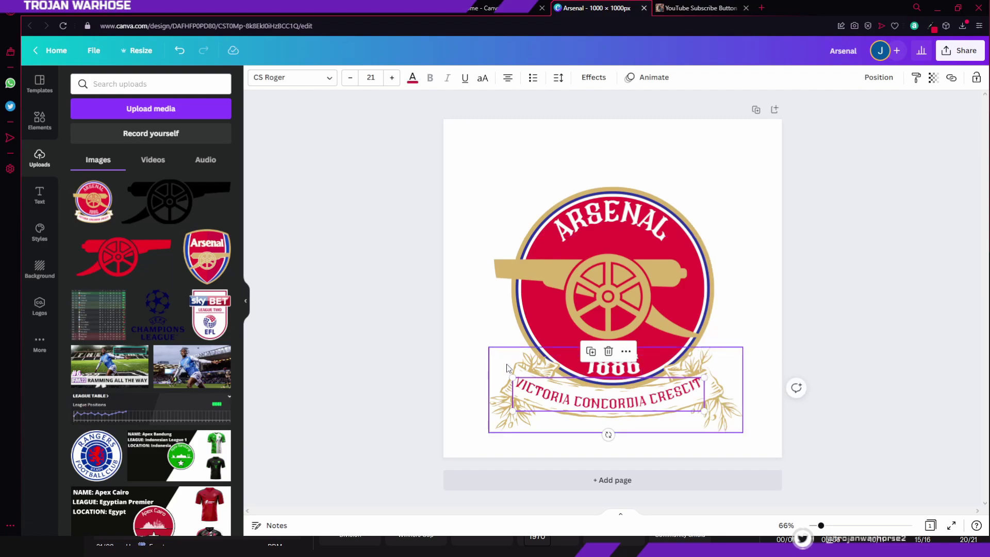
click(593, 78)
drag(145, 431, 140, 431)
drag(613, 403, 617, 402)
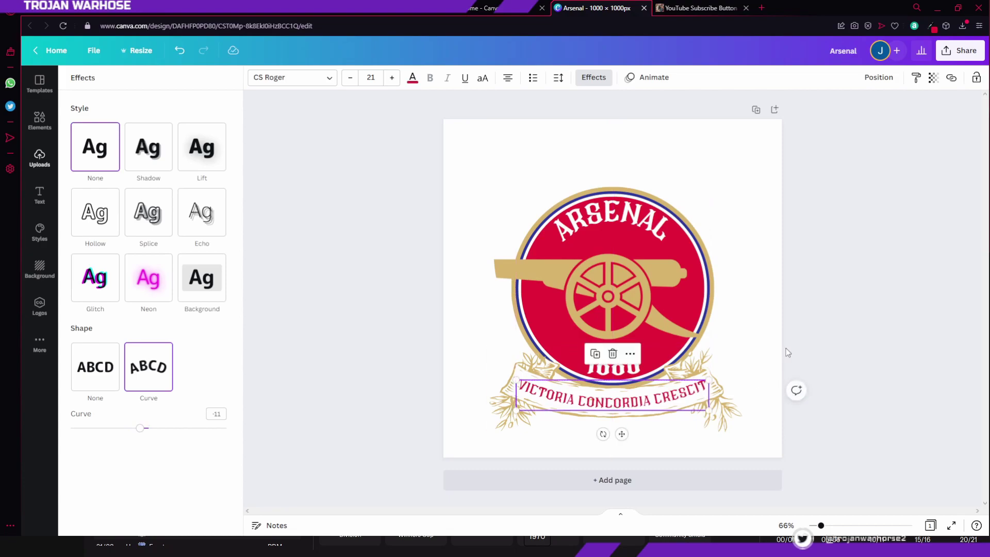
click(774, 247)
Select all badge elements together, enlarge them proportionally and centre the badge on the canvas.
drag(767, 136, 450, 462)
drag(621, 258, 623, 237)
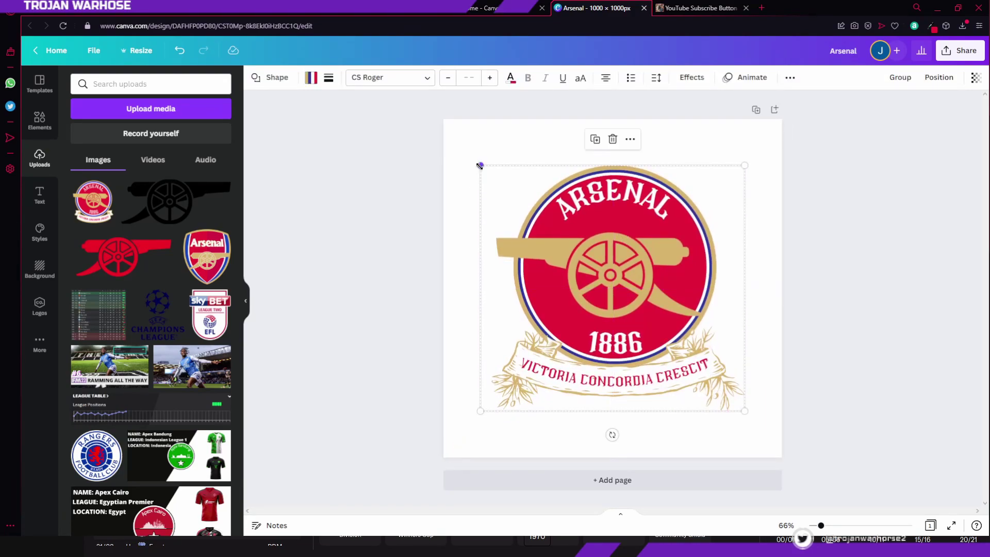
drag(480, 166, 443, 131)
drag(572, 173, 594, 190)
click(819, 312)
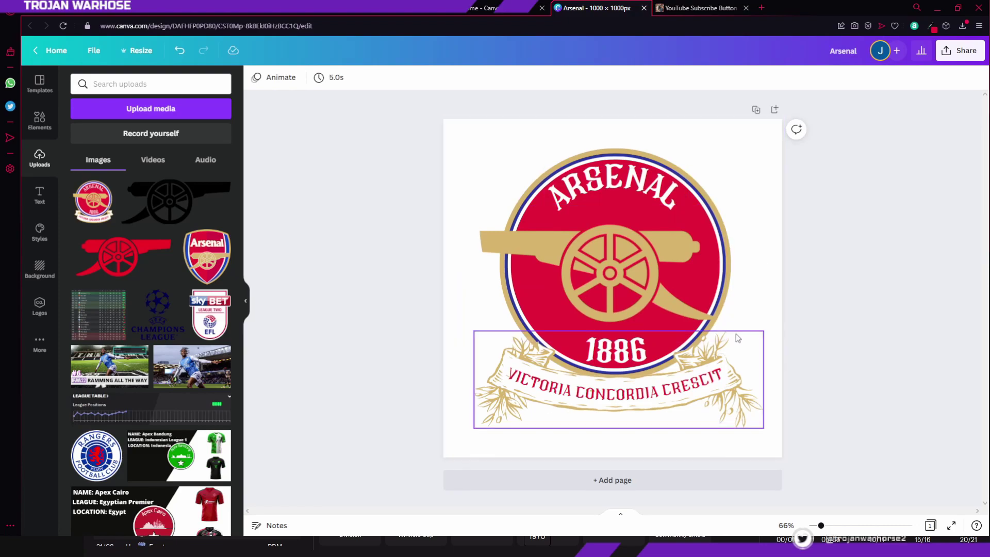
Download the badge as a PNG with a transparent background.
click(961, 58)
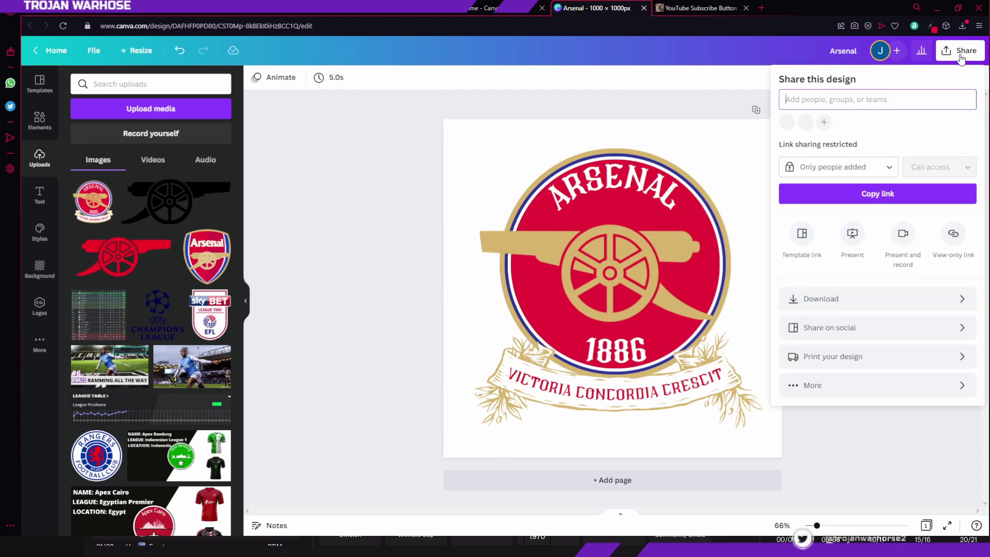
click(818, 299)
click(783, 185)
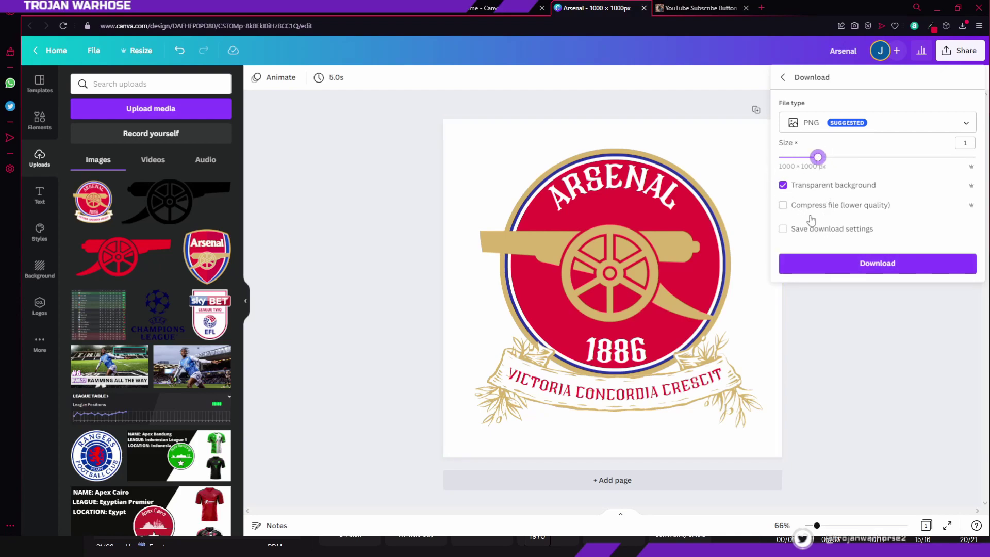
click(867, 269)
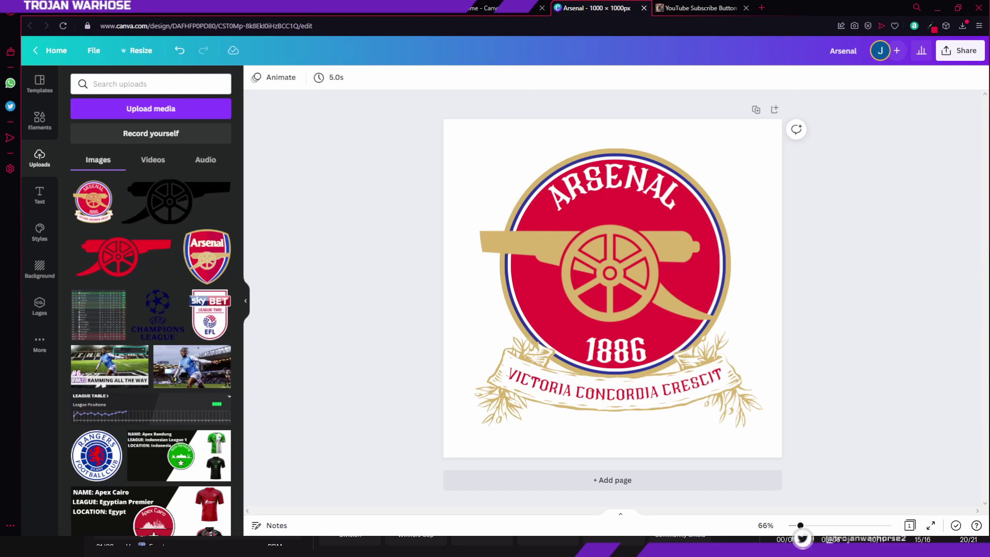
Search the web for "simple image resizer" in a new browser tab and open the Simple Image Resizer site.
click(761, 7)
text(simple image resizer)
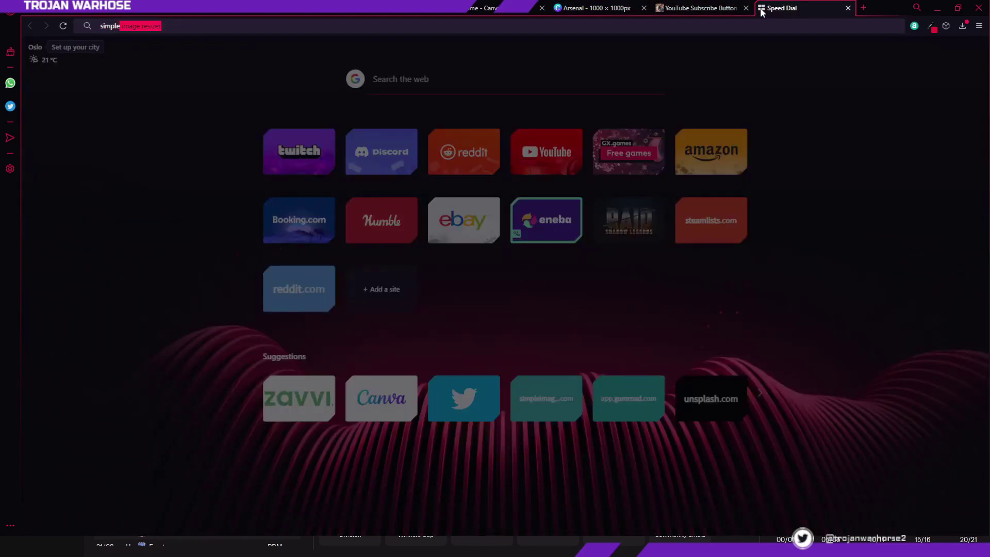
key(Return)
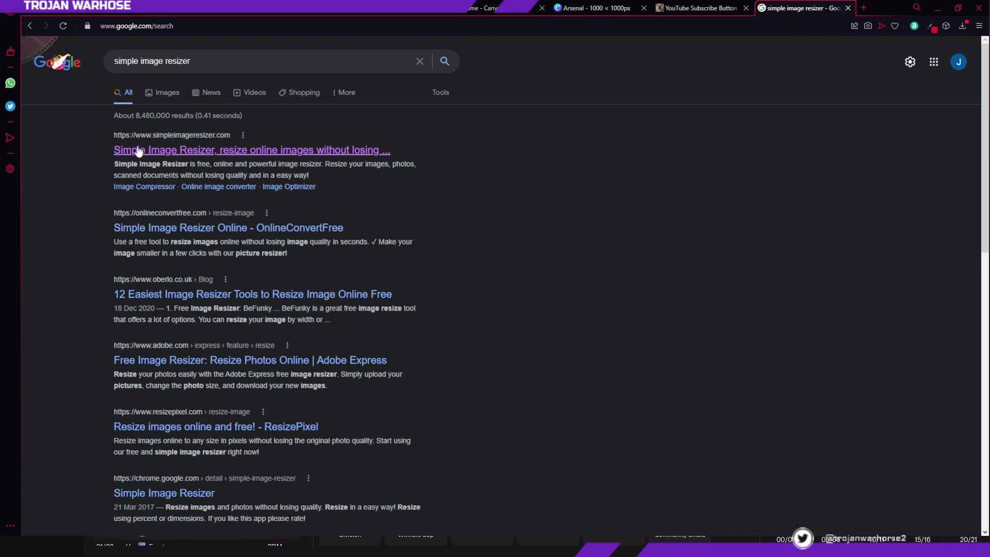
click(282, 151)
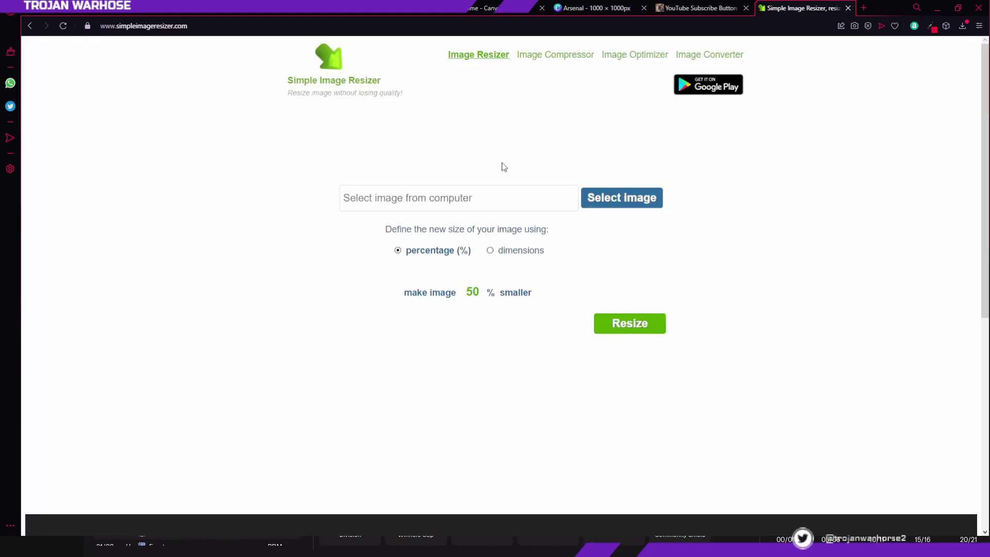
Load Arsenal.png into the image resizer and resize it by dimensions to 180 x 180.
double_click(613, 267)
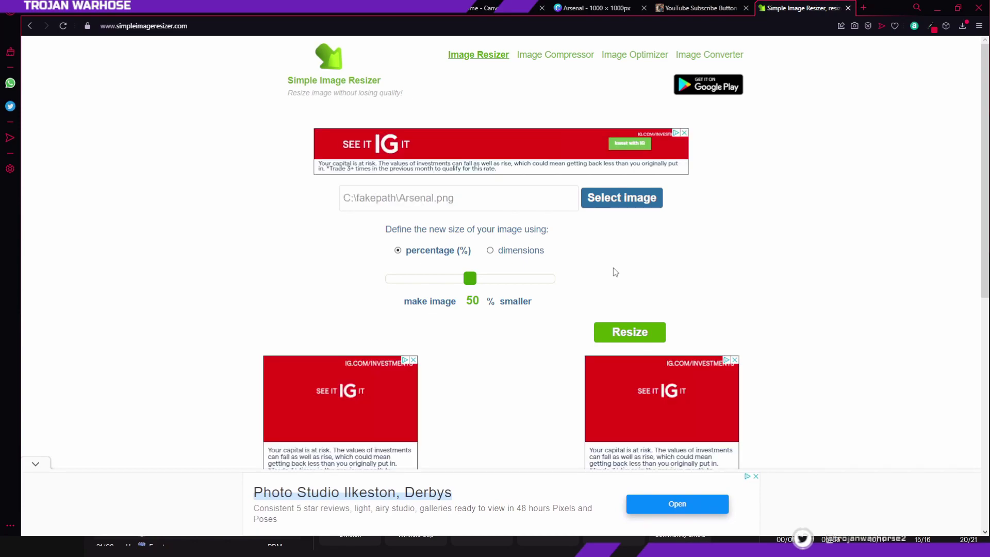
click(493, 251)
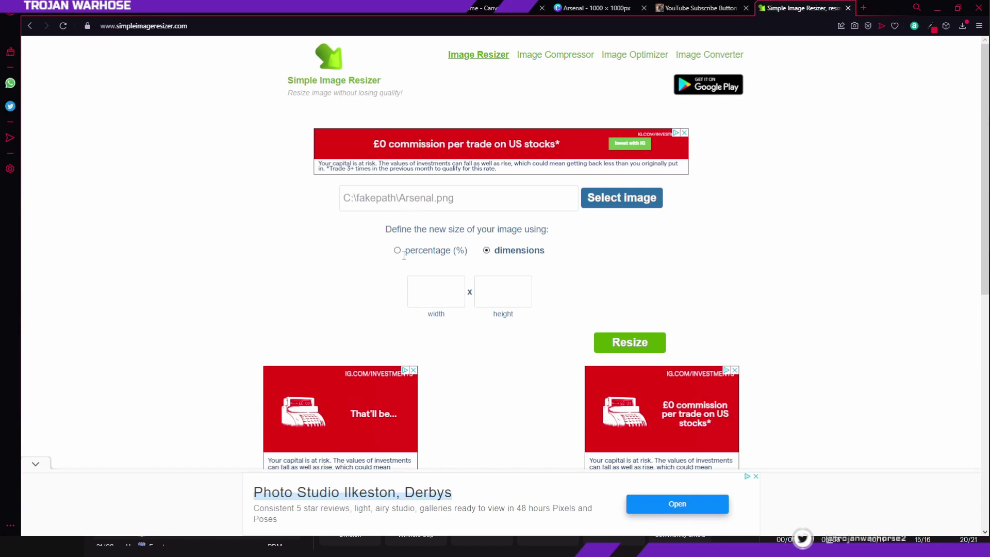
click(453, 293)
text(180)
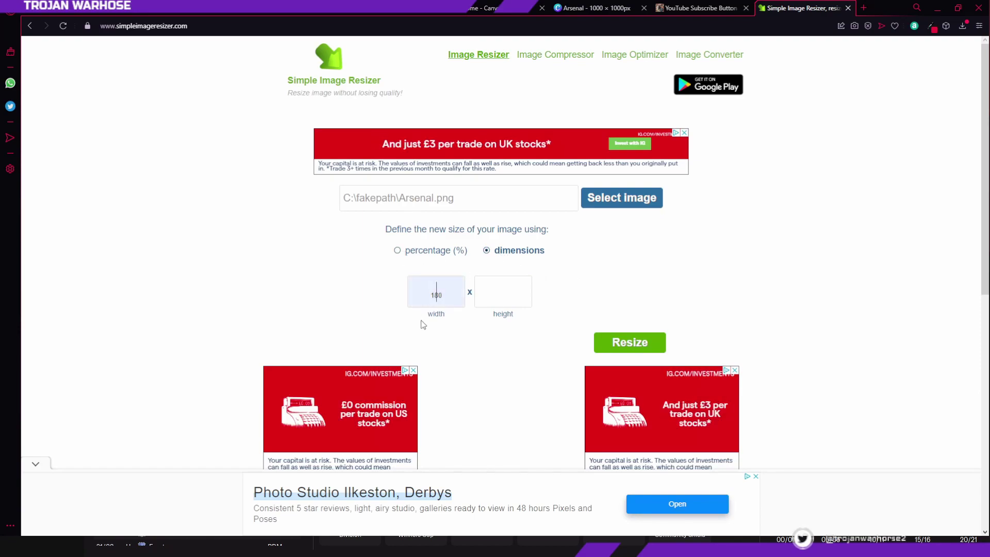
click(503, 294)
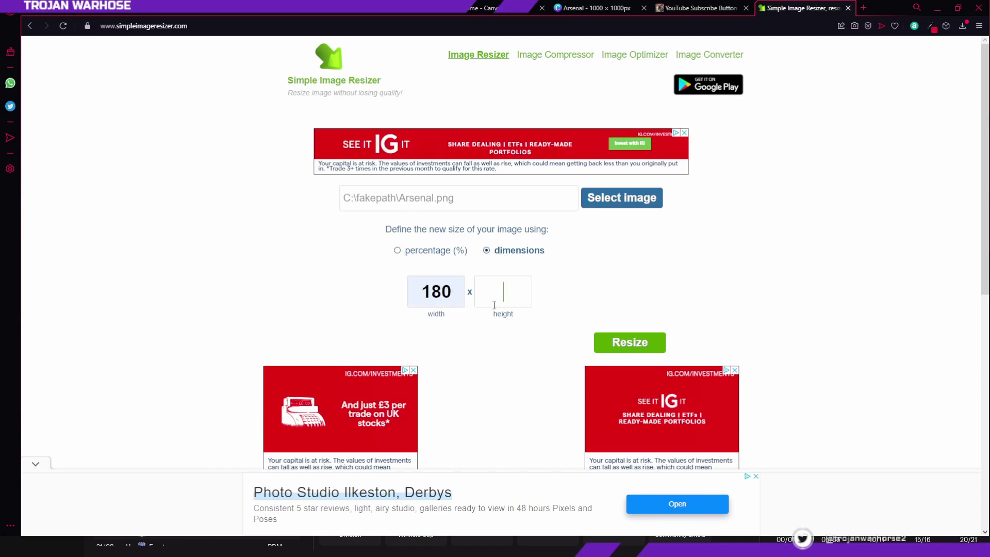
text(180)
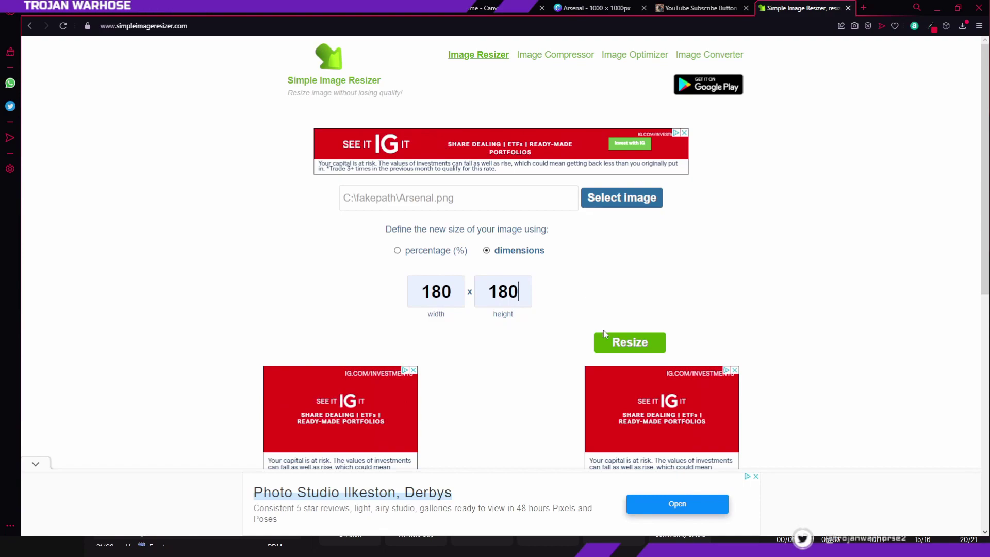
click(613, 346)
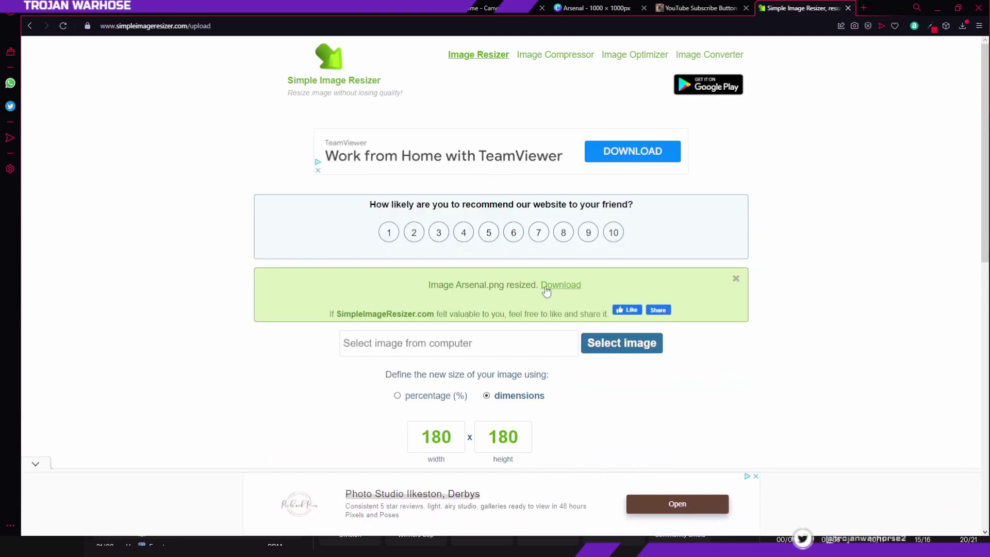
Load Arsenal.png again and set its new dimensions to 18 x 18.
click(580, 341)
scroll(483, 377, down, 2)
drag(452, 335, 437, 340)
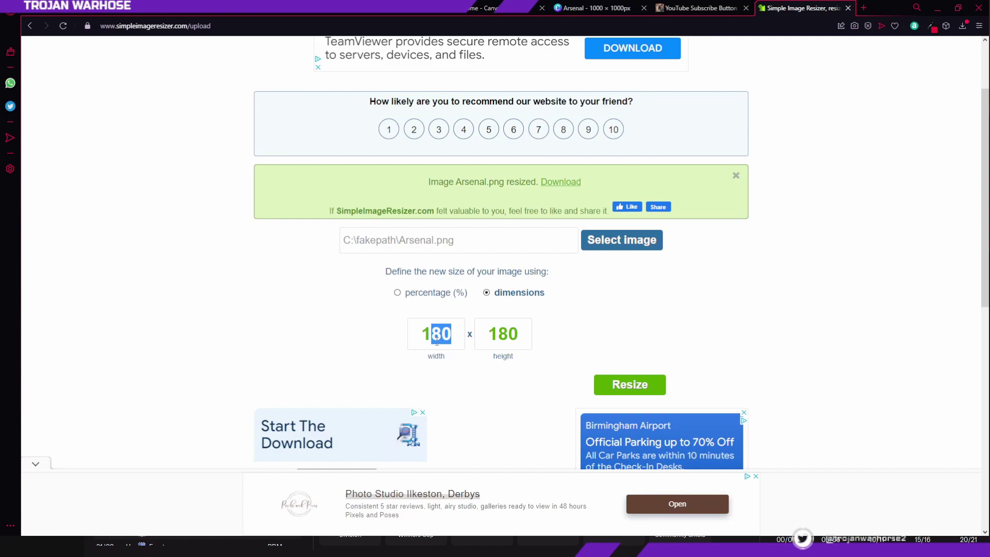
text(8)
drag(519, 336, 508, 339)
key(BackSpace)
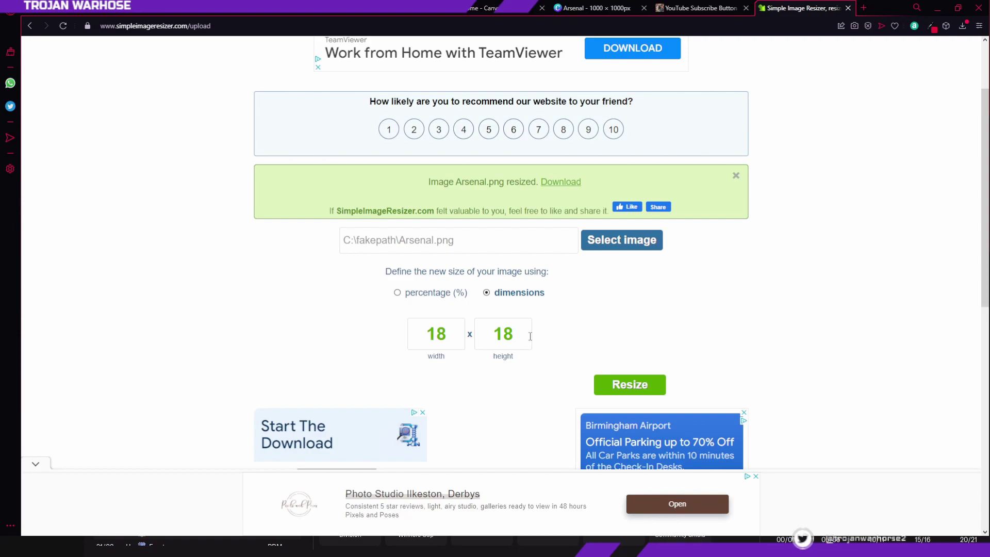
Switch to Football Manager and review the skin caching and reload options in the Interface preferences, leaving them without changes.
click(603, 541)
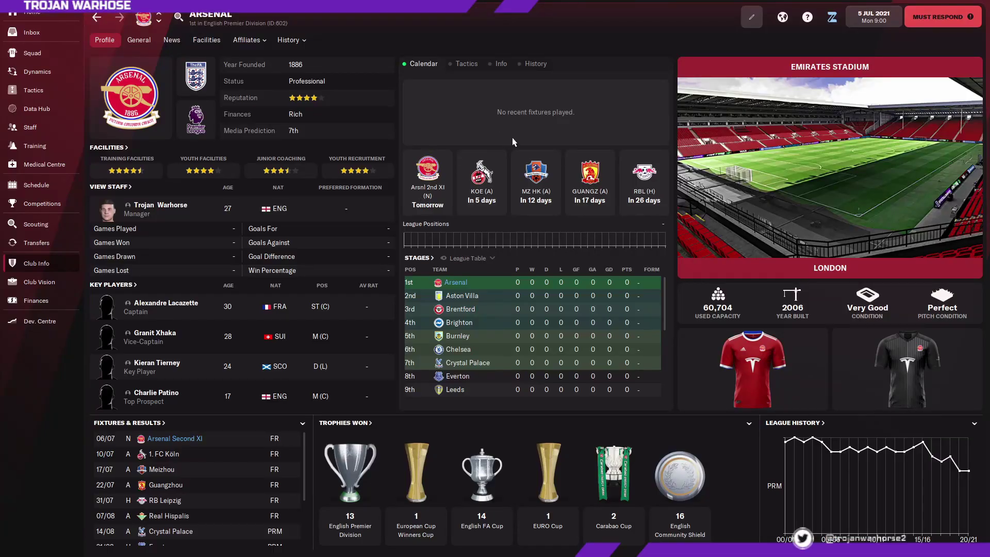
click(832, 17)
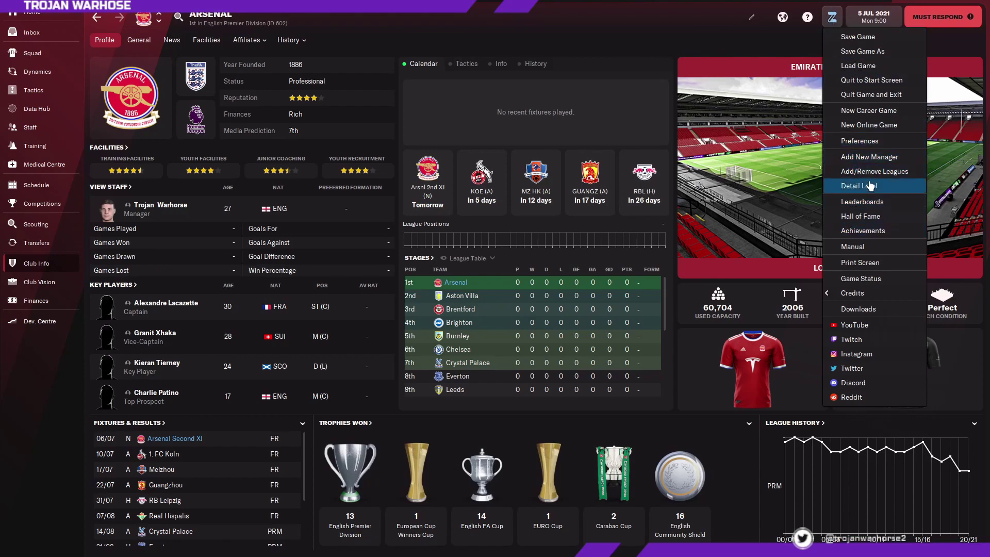
click(862, 143)
scroll(496, 317, down, 3)
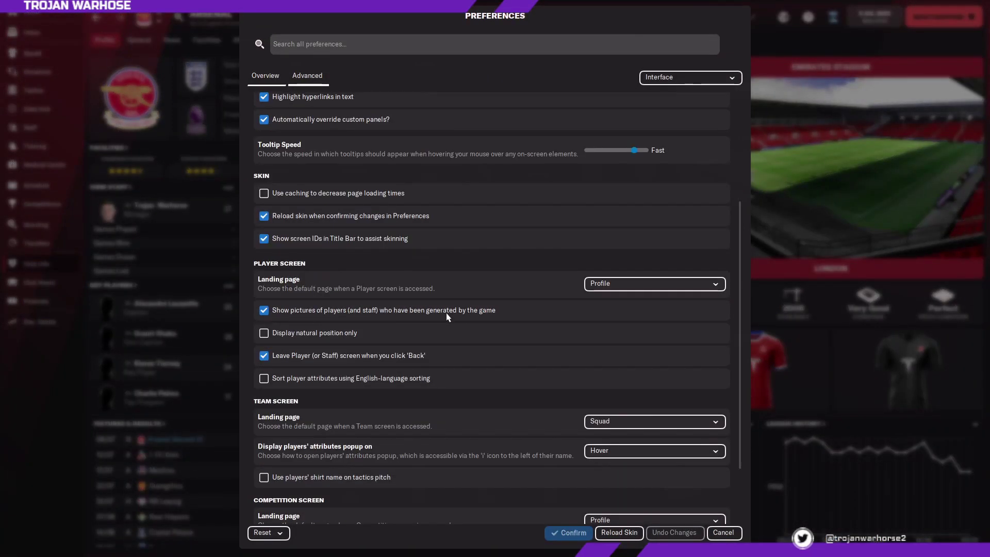
click(670, 78)
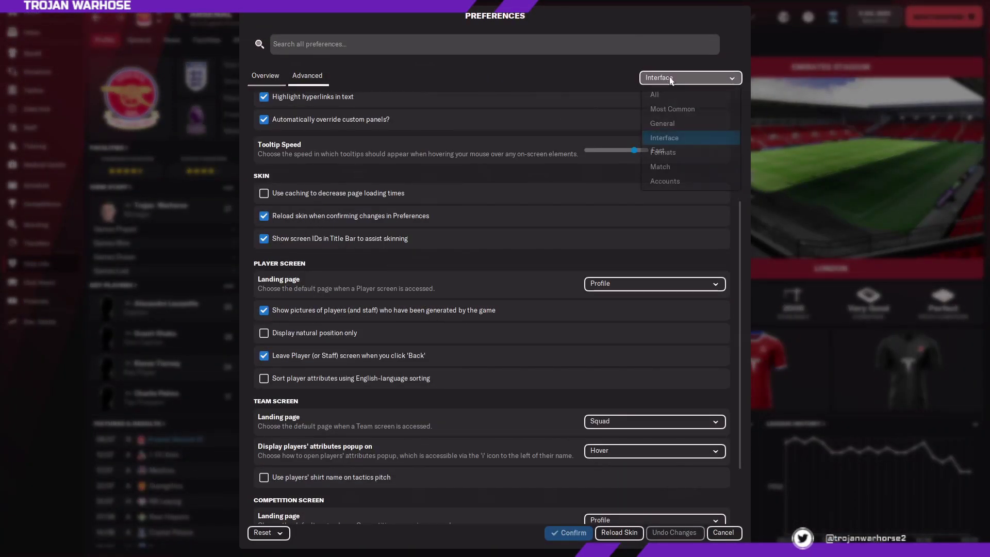
click(664, 138)
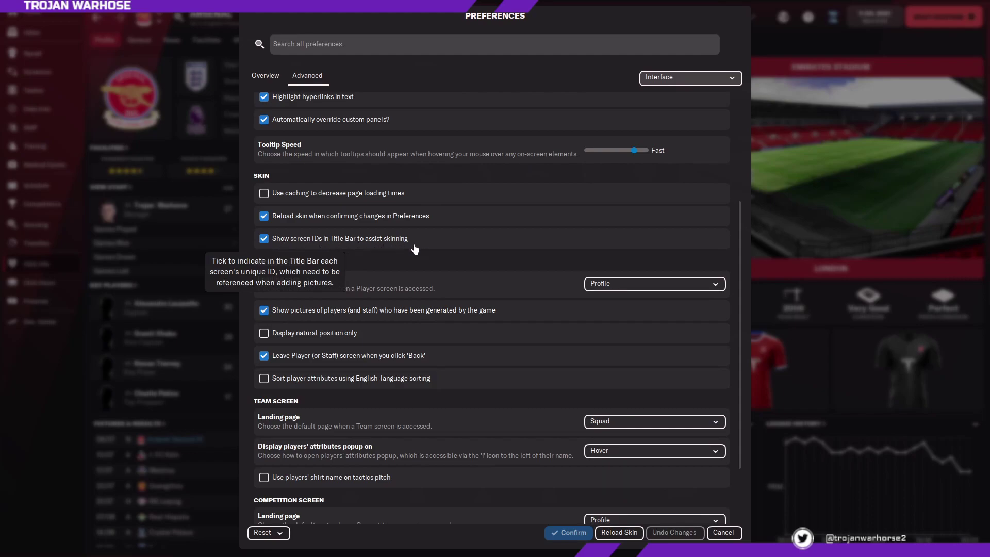
click(724, 533)
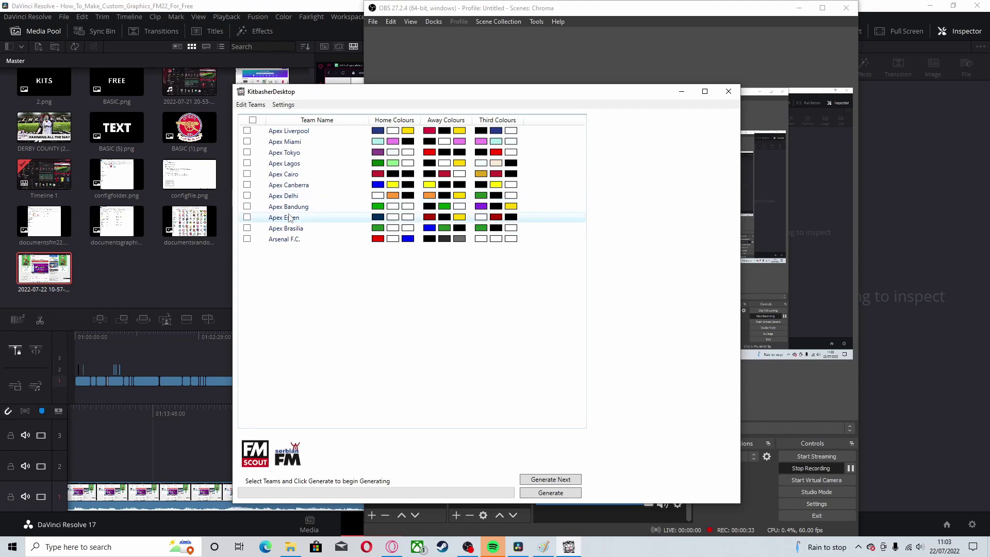
click(8, 551)
click(7, 551)
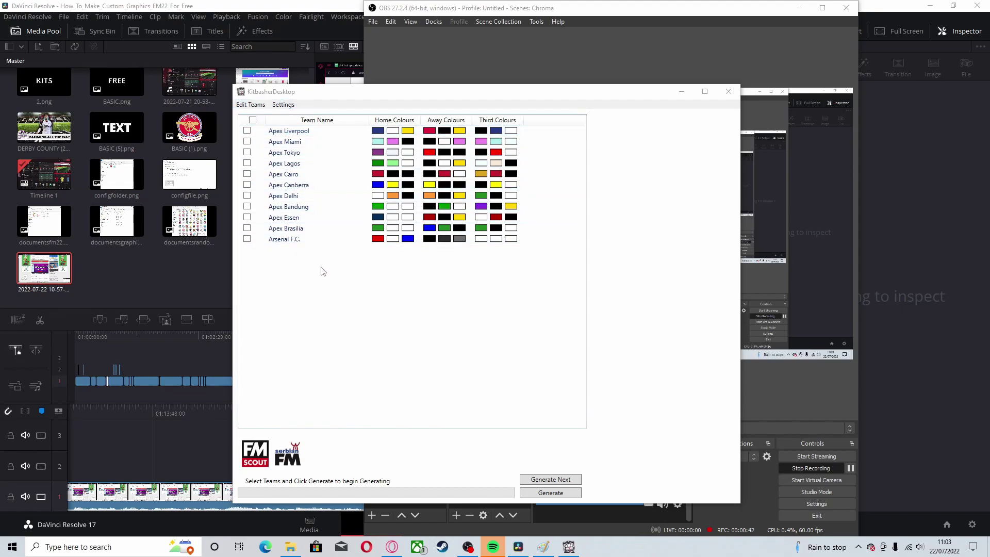
click(252, 104)
click(270, 128)
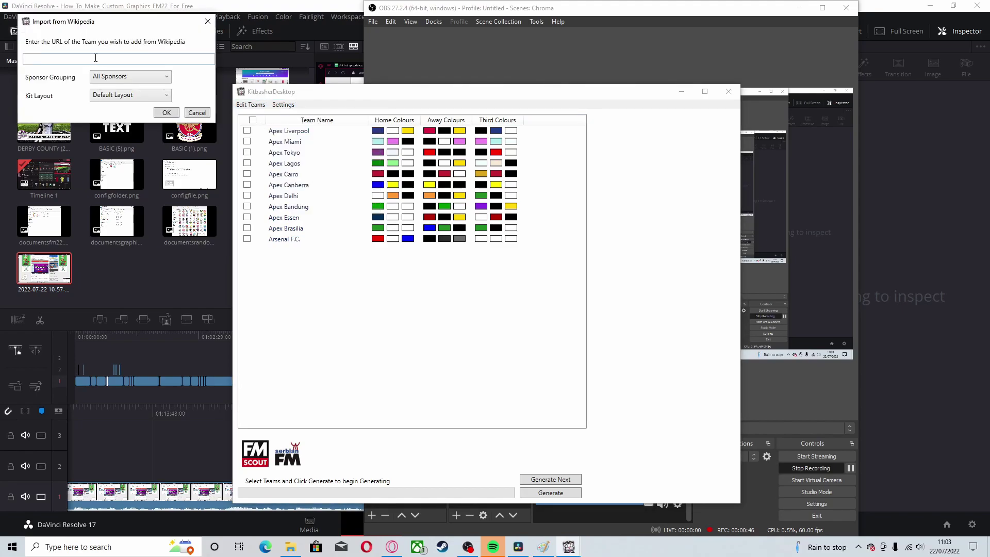
click(196, 113)
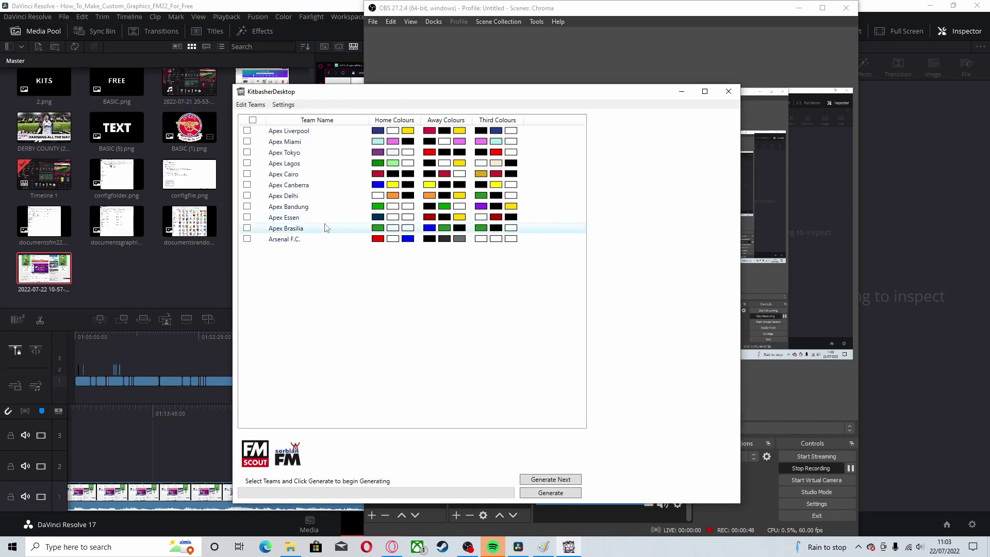
Select Arsenal F.C. in the KitbasherDesktop team list and open its manual kit settings.
click(325, 239)
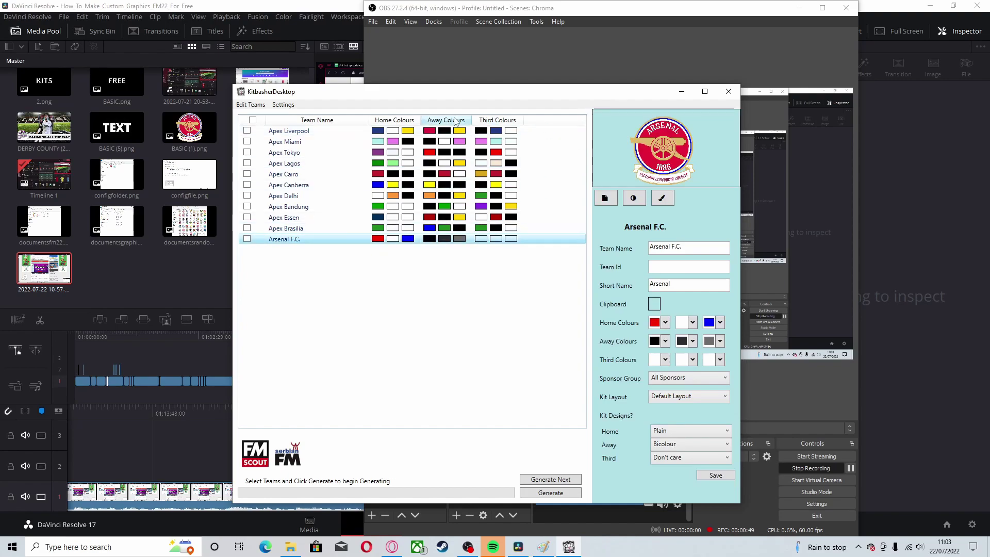
click(606, 198)
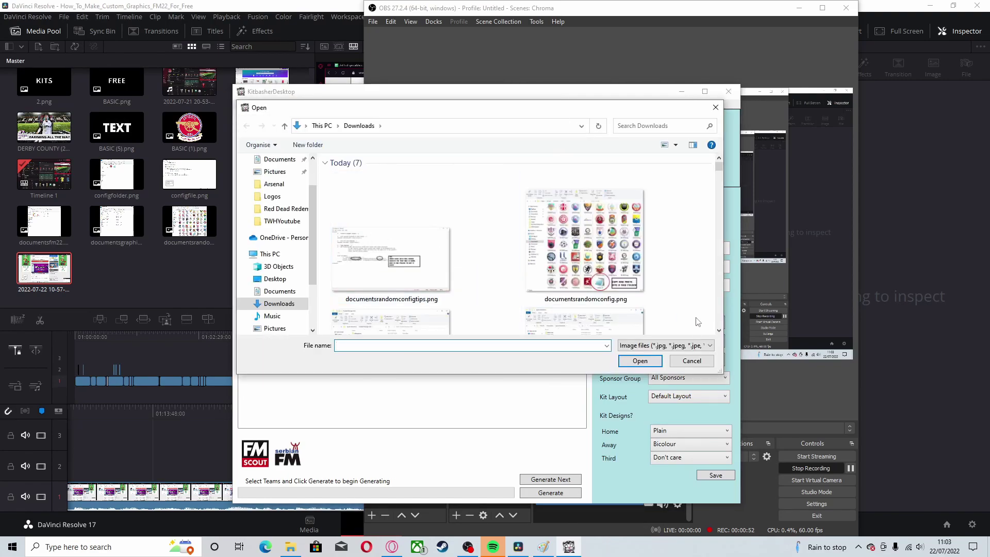
click(691, 361)
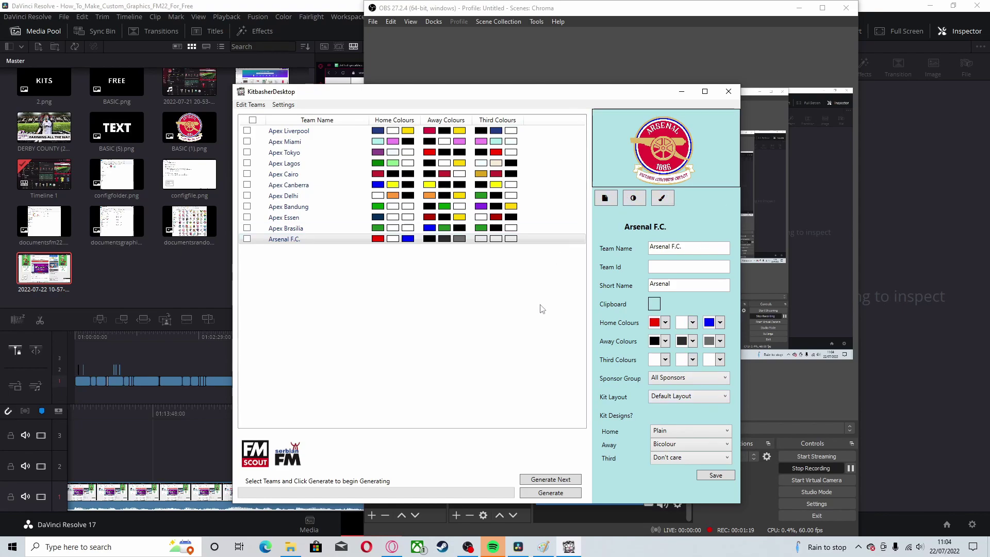
click(663, 198)
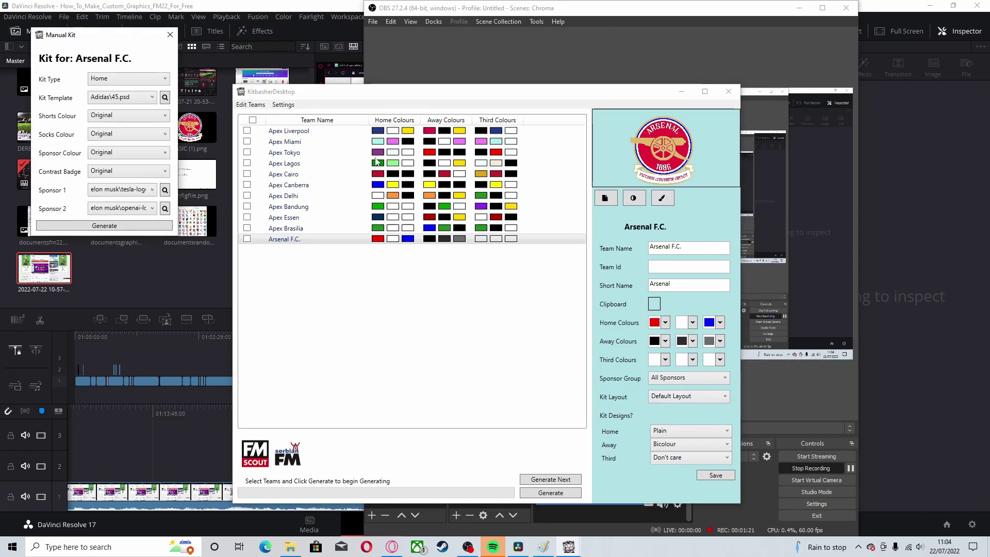
drag(67, 44, 295, 80)
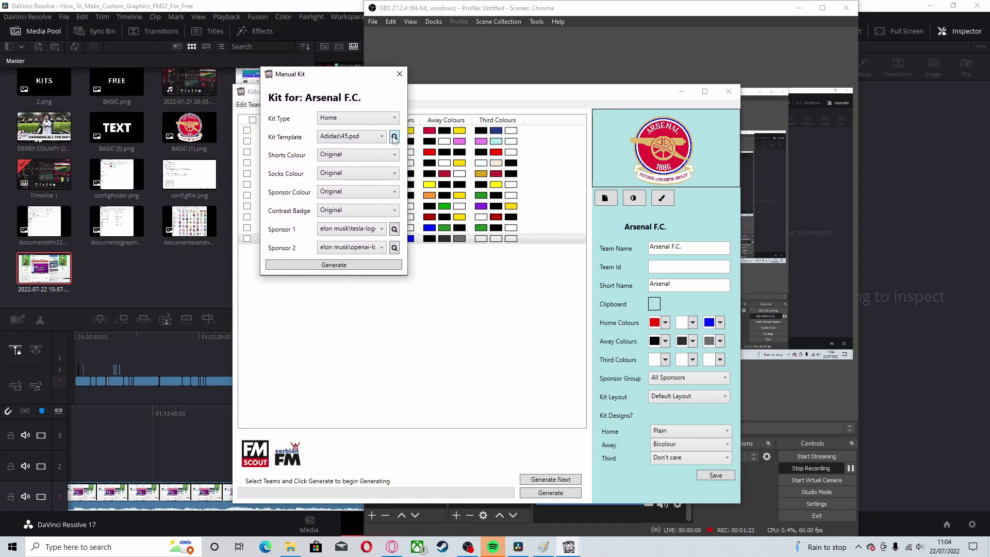
Browse the Adidas shirt previews and choose Adidas\45.psd as the home kit template.
click(394, 135)
drag(505, 137, 492, 276)
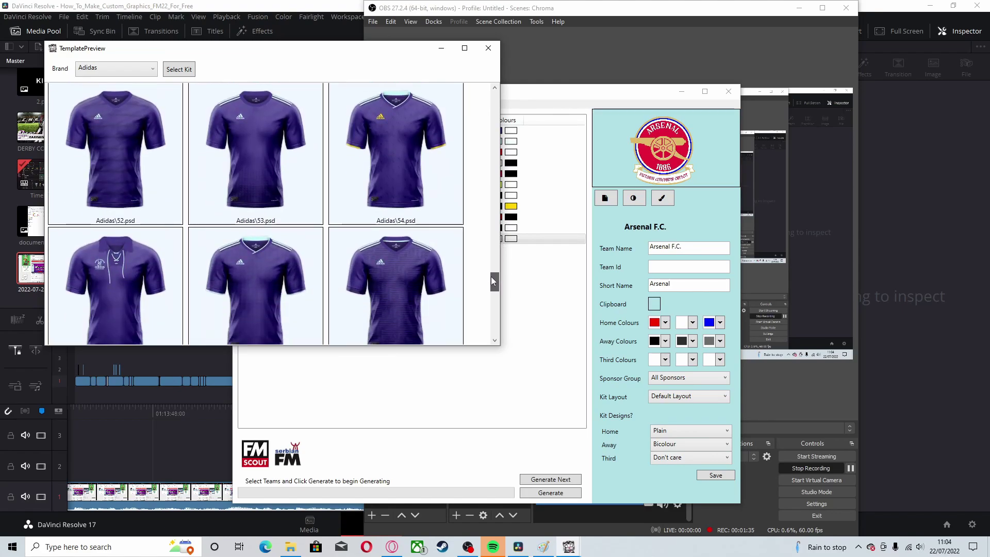
drag(491, 276, 490, 248)
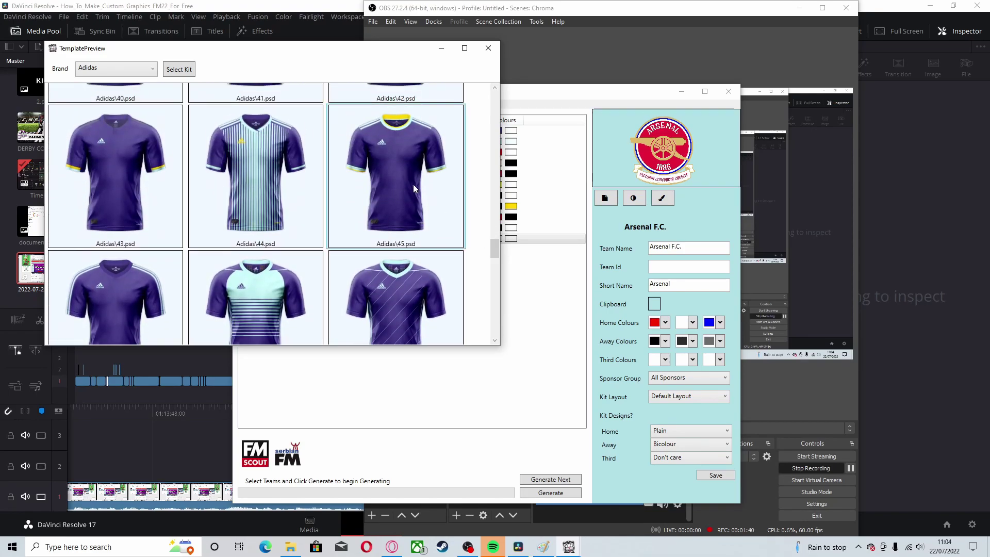
double_click(413, 184)
Reopen the kit template preview, look through the available brands and close it without choosing a kit.
click(395, 136)
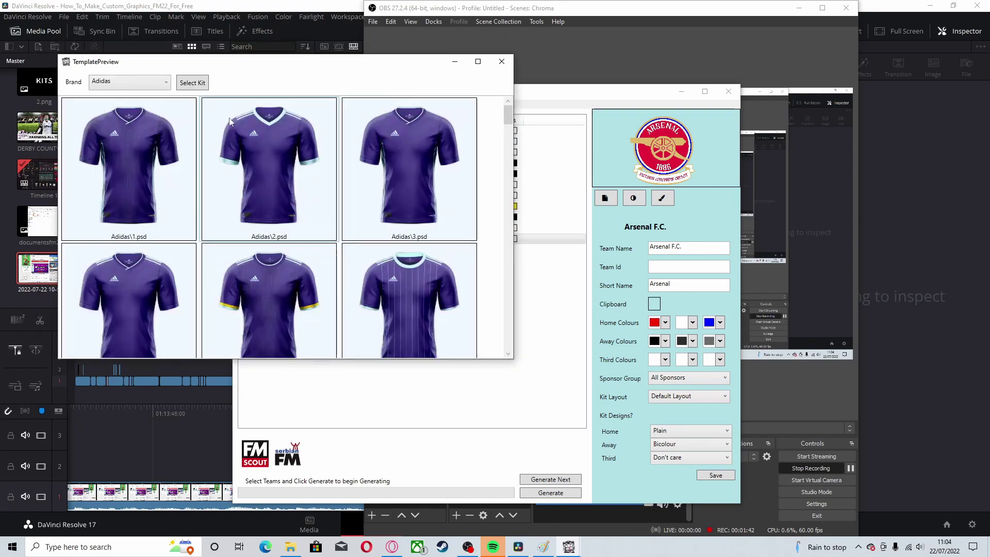
click(133, 82)
scroll(124, 155, down, 3)
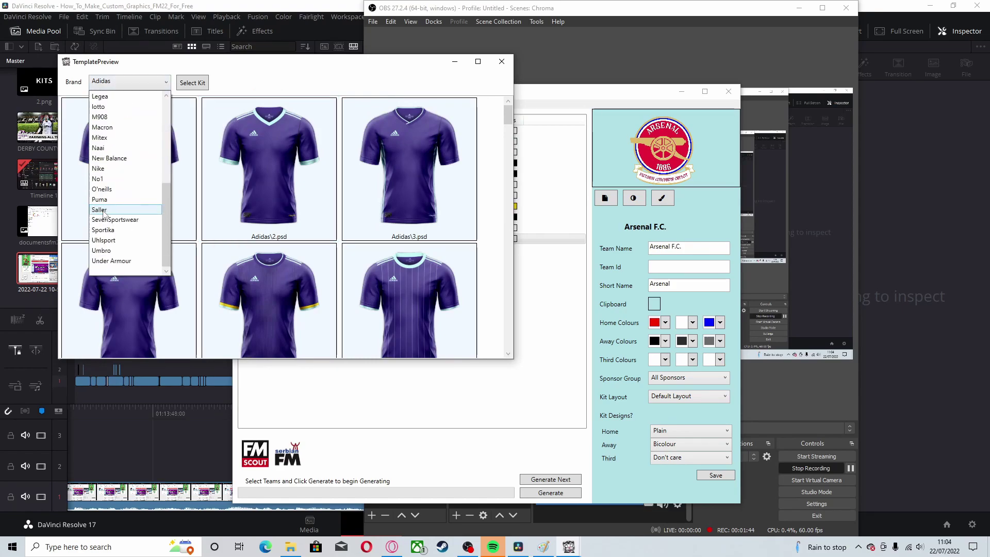
scroll(124, 155, up, 3)
click(113, 80)
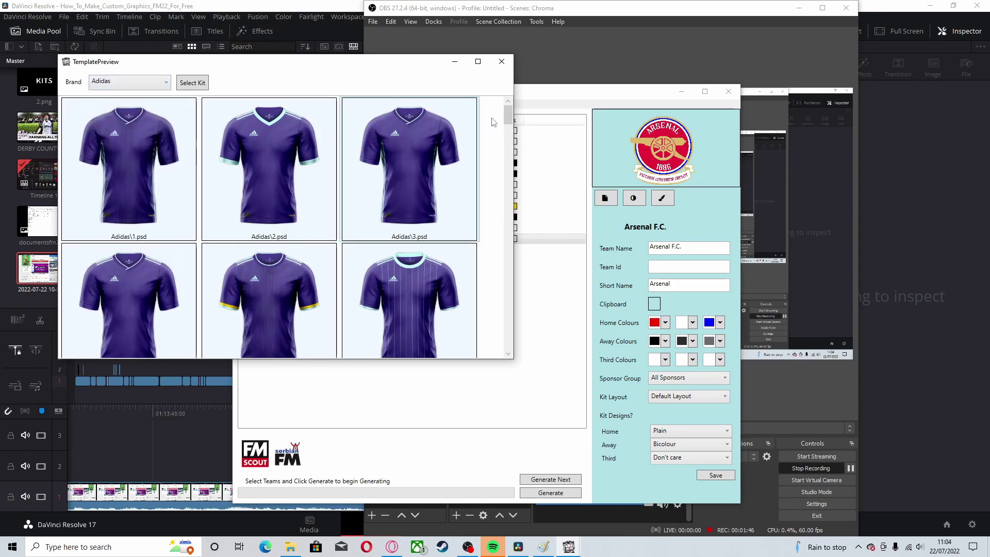
click(501, 61)
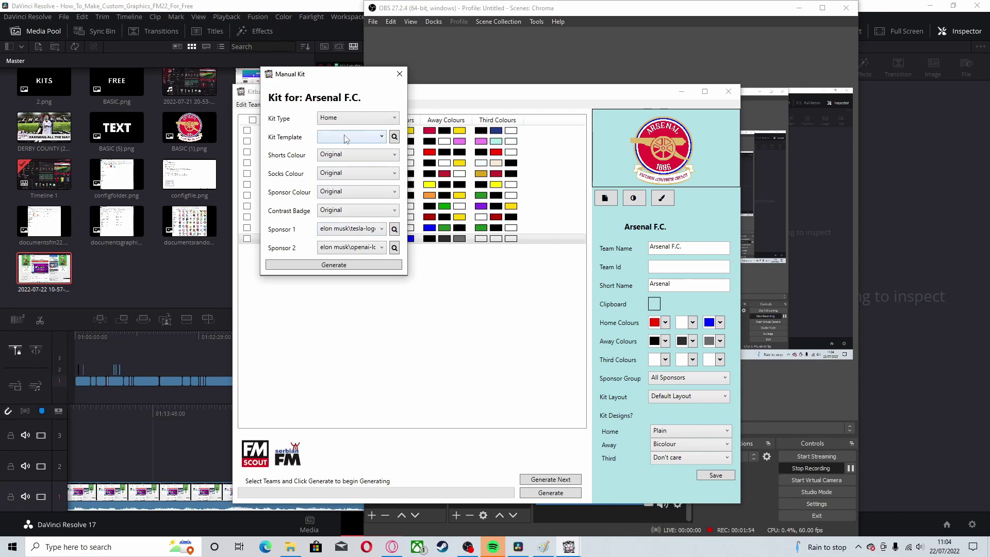
Set the home kit's template to Adidas\45.psd and both its shorts and socks colours to Secondary Colour.
click(378, 137)
click(373, 173)
click(351, 157)
click(355, 159)
click(367, 156)
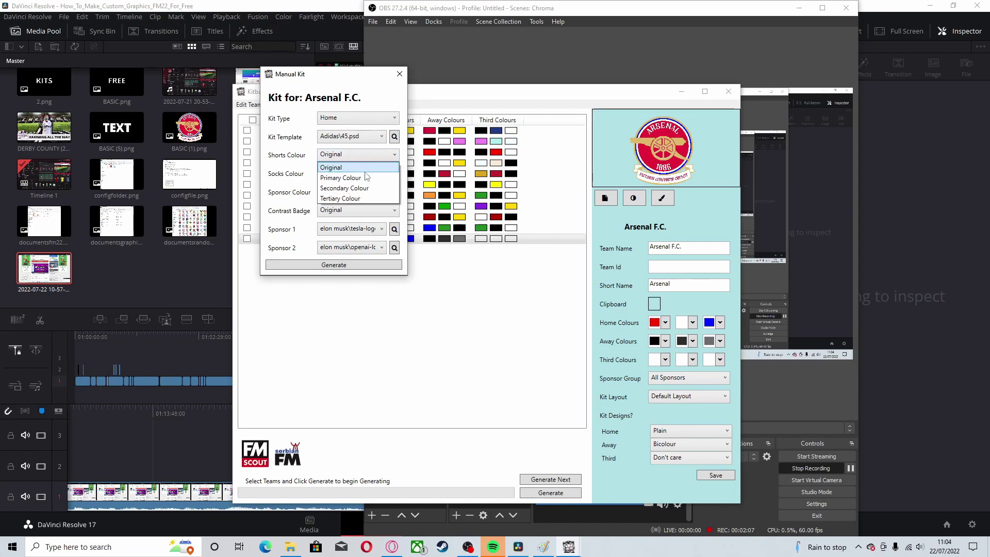
click(364, 188)
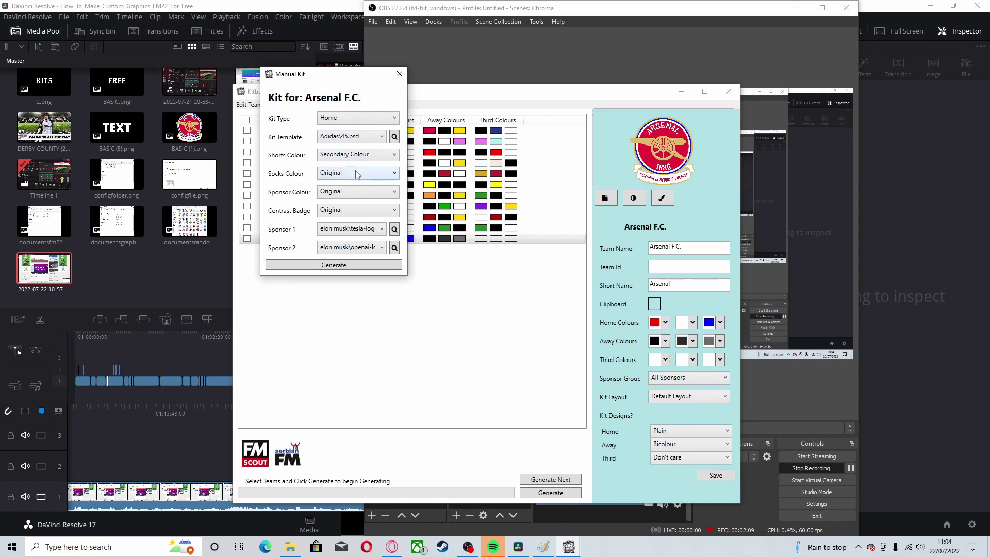
click(356, 174)
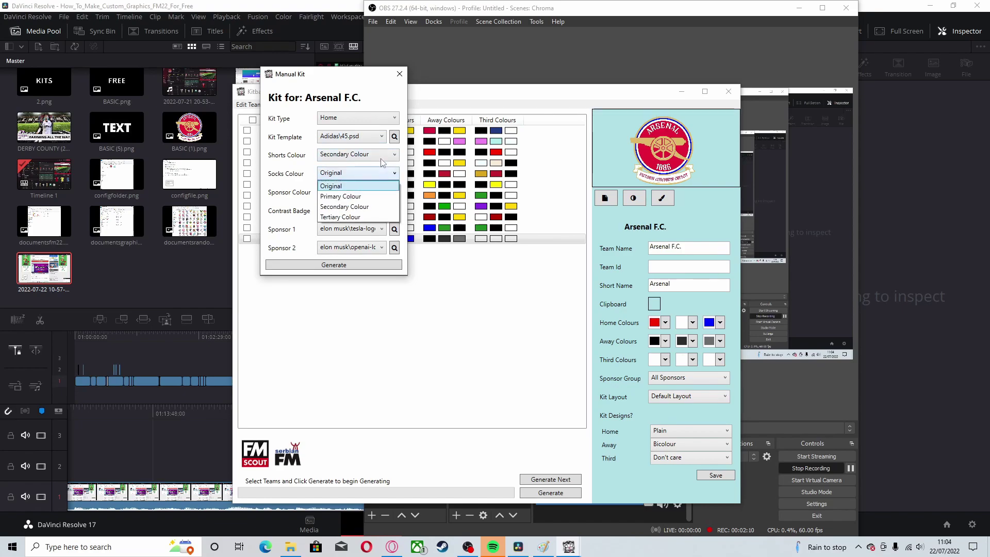
click(358, 207)
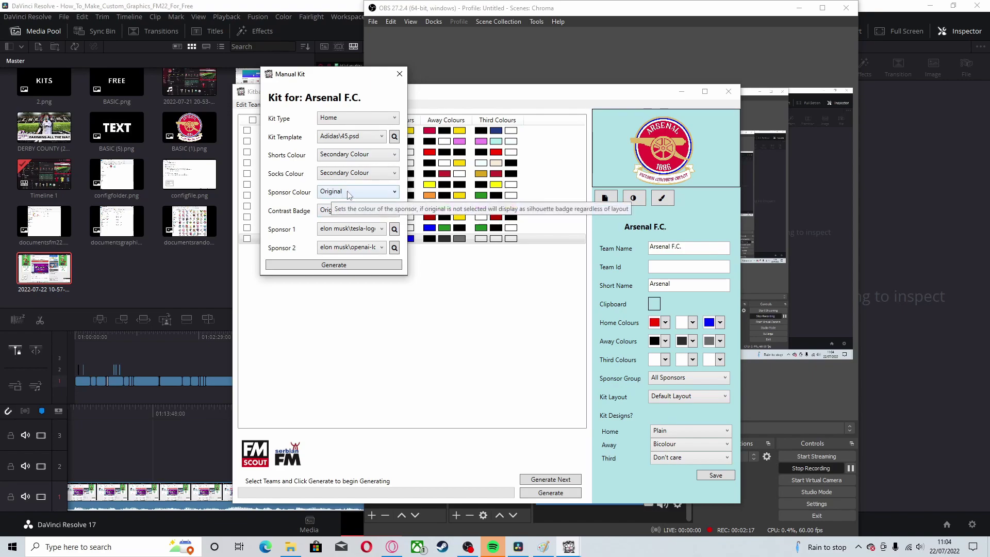
Browse the sponsor categories and choose O2 from the Technology folder as Sponsor 1.
click(394, 230)
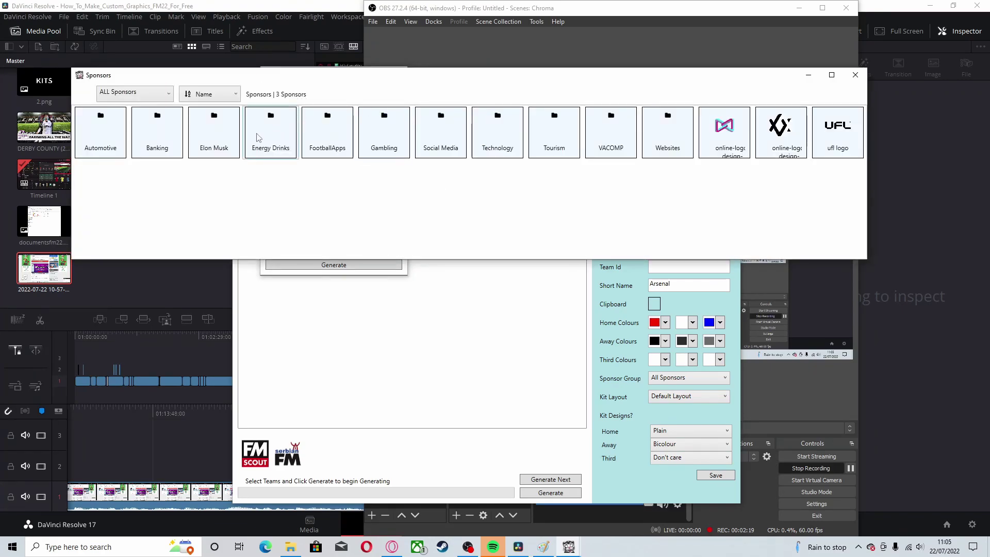
double_click(197, 138)
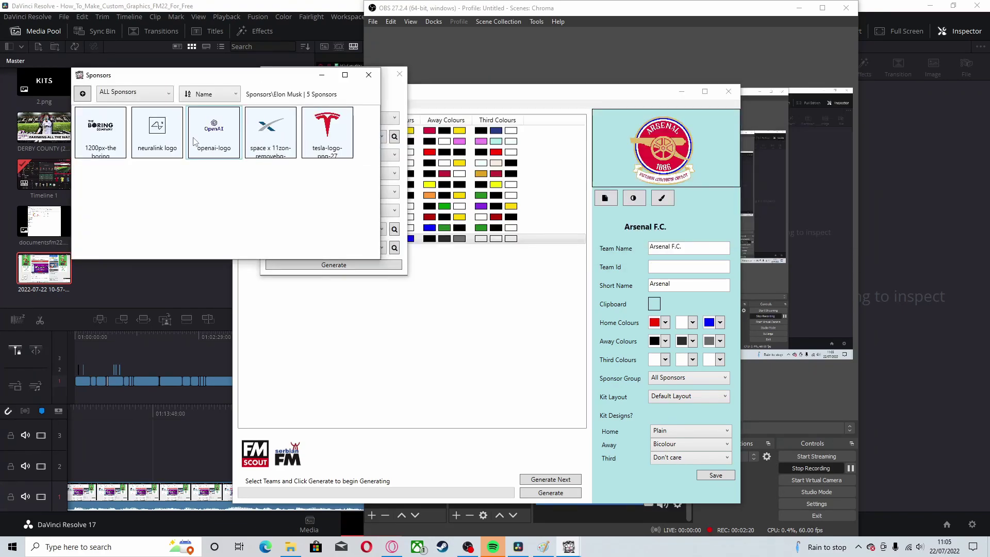
click(83, 94)
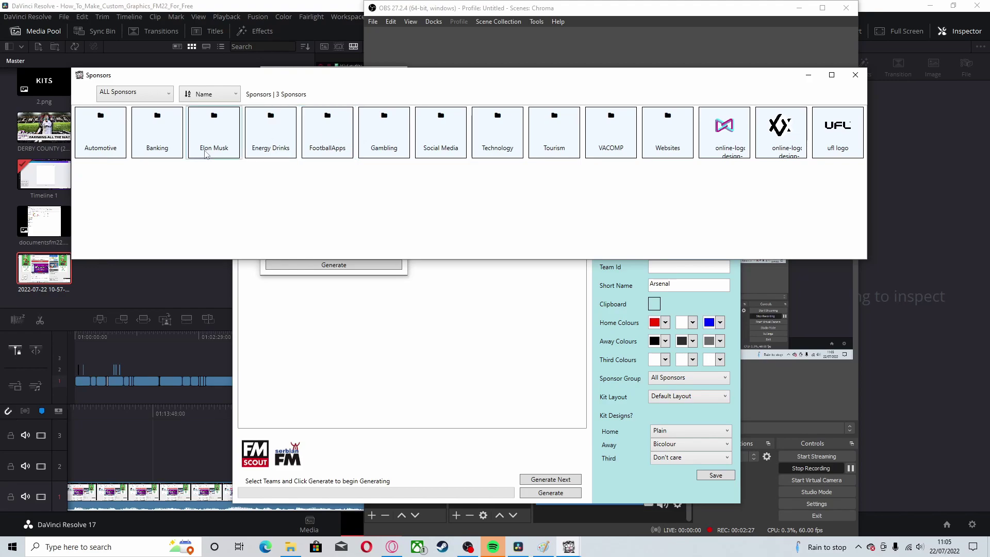
double_click(212, 136)
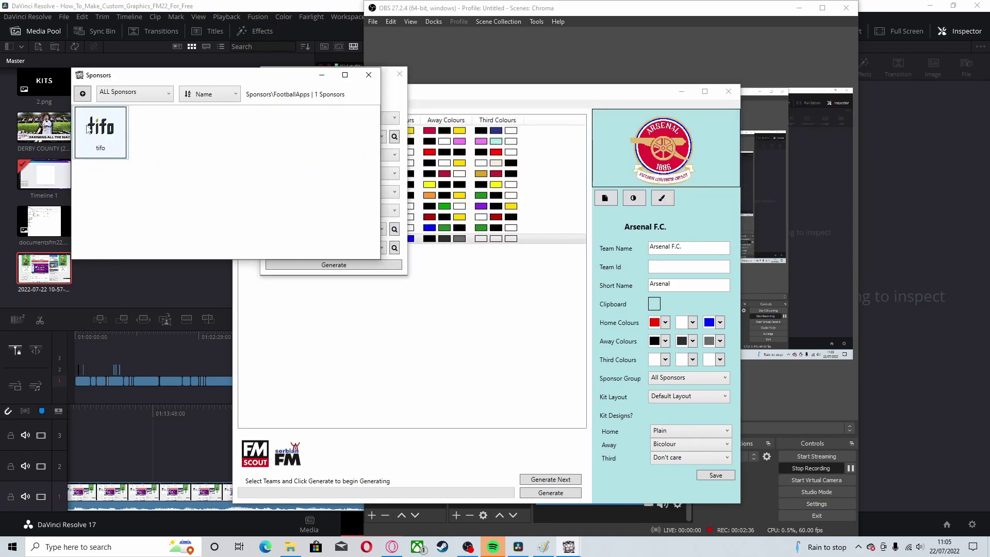
click(83, 93)
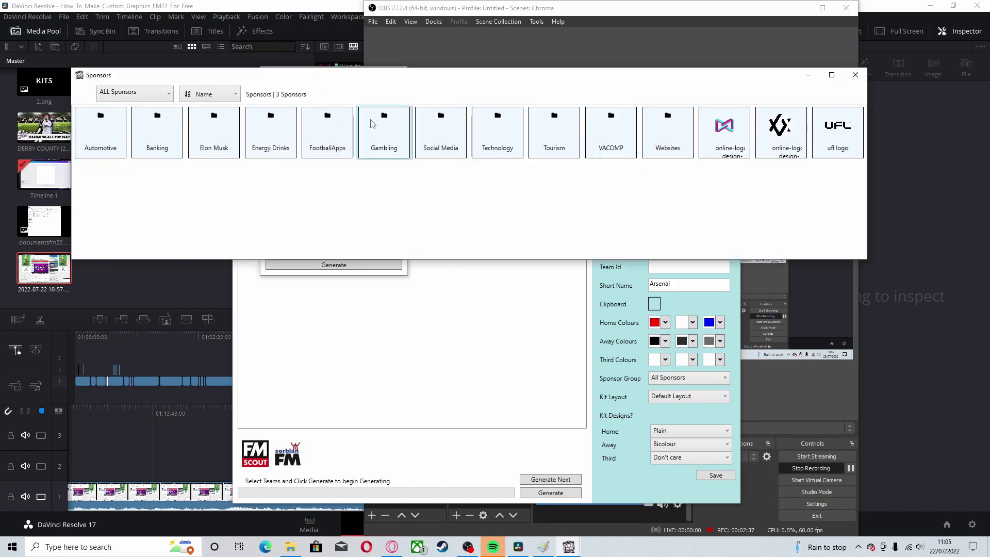
double_click(384, 134)
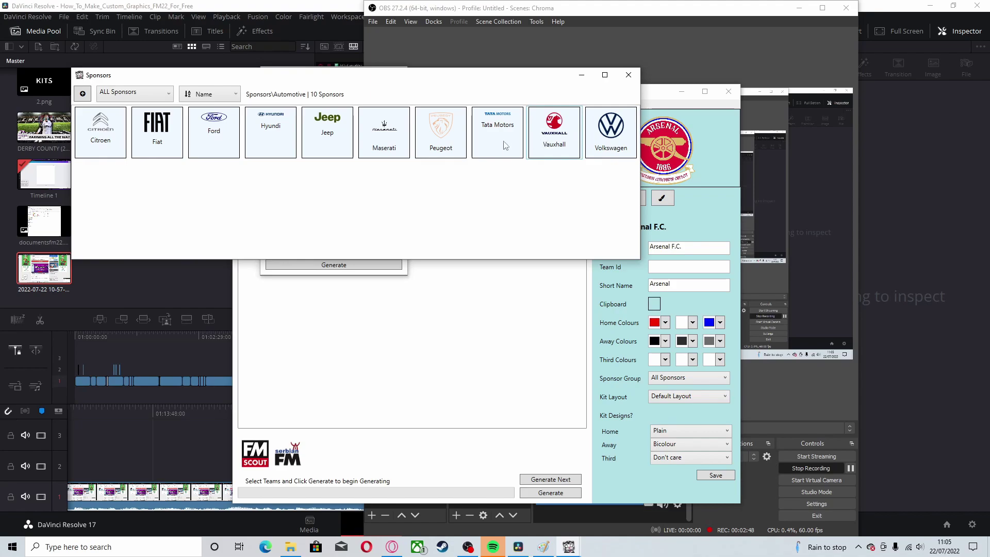
click(82, 94)
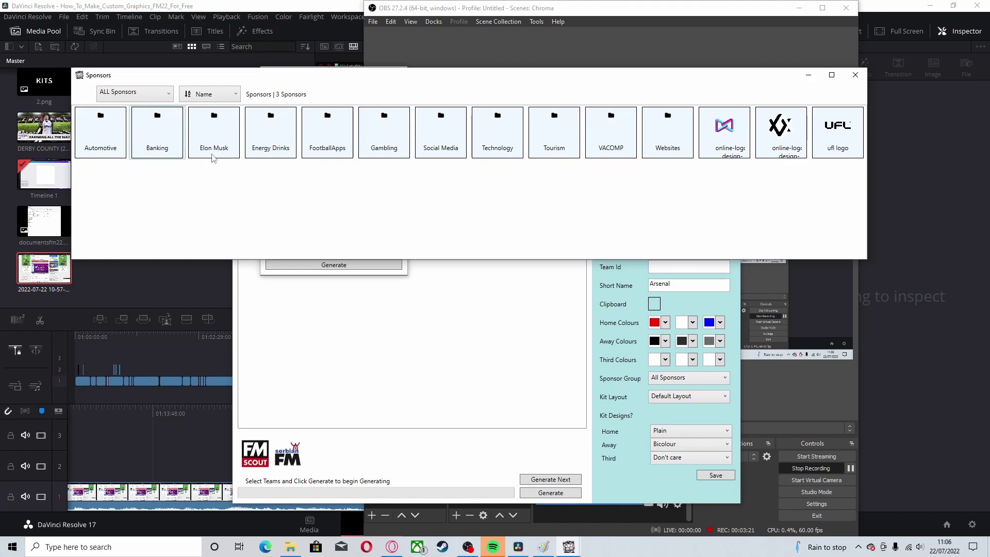
double_click(498, 135)
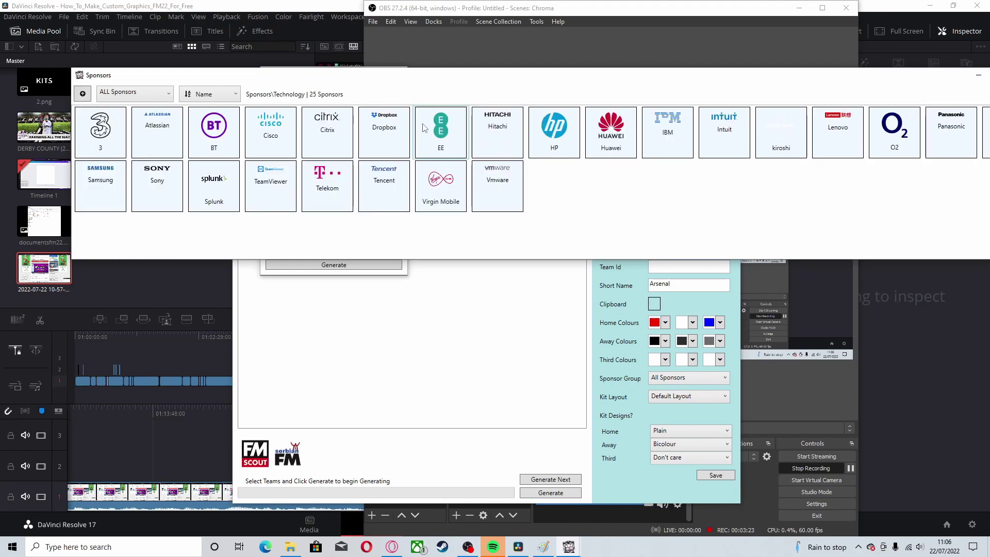
double_click(895, 129)
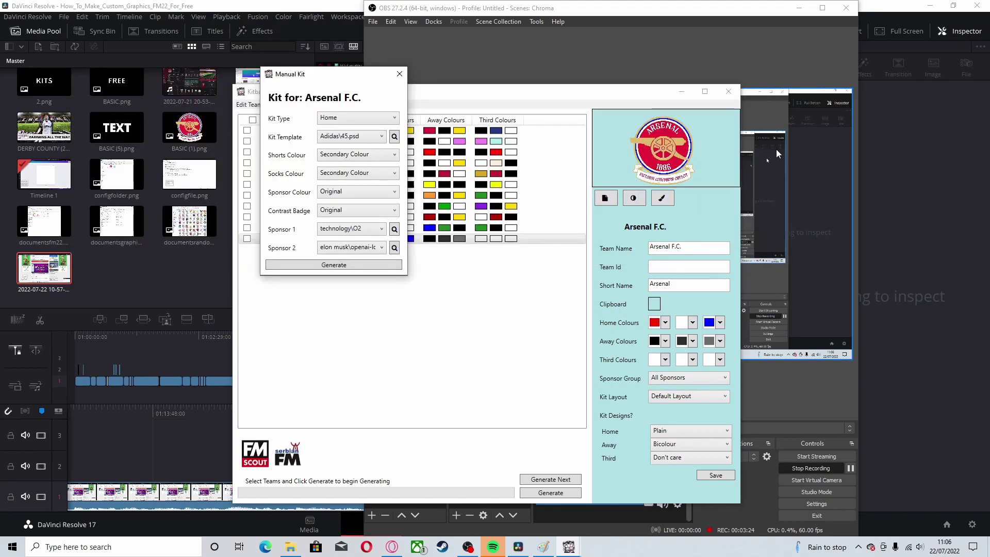
Set the sponsor colour to White and choose Asos from the Websites folder as Sponsor 2.
click(369, 192)
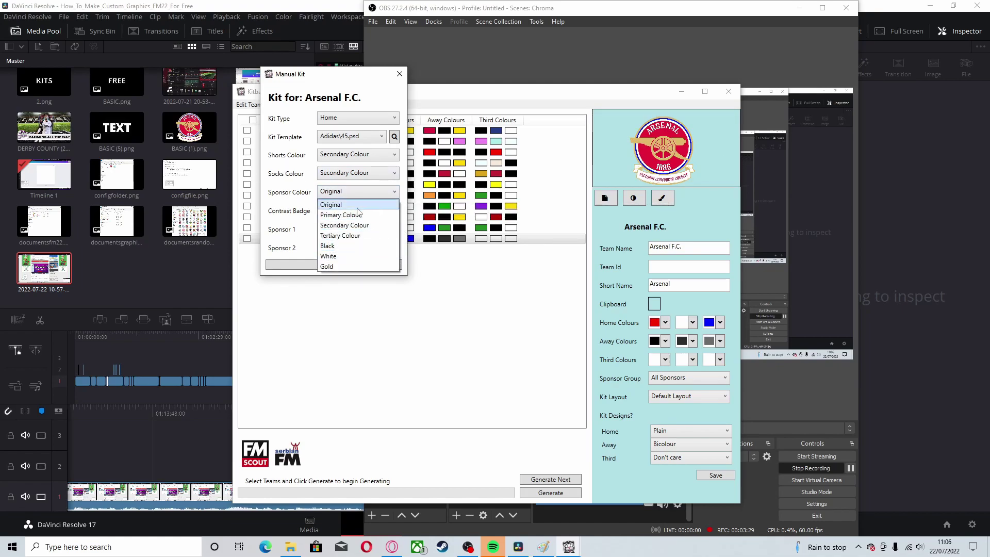
click(369, 256)
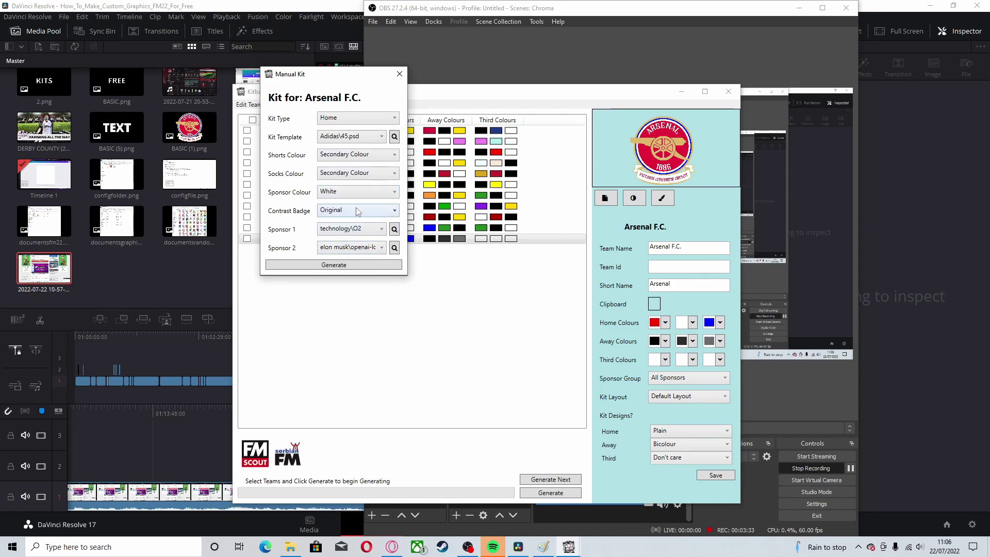
click(394, 249)
click(395, 249)
click(396, 250)
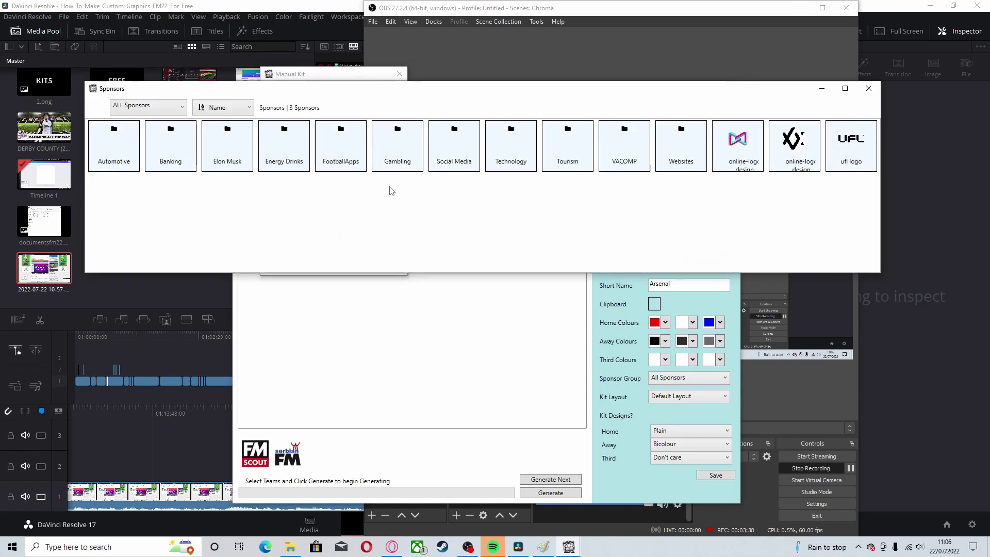
double_click(664, 151)
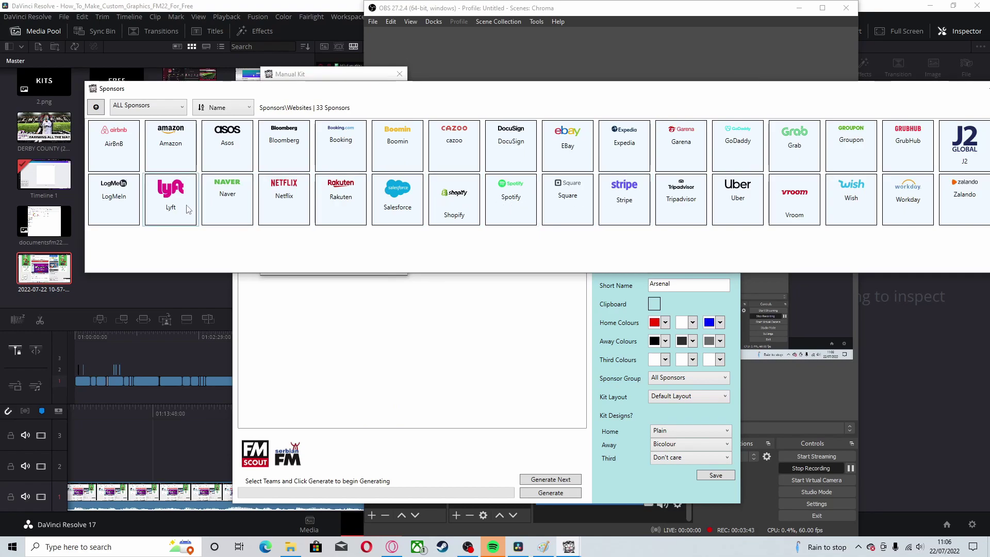
double_click(227, 149)
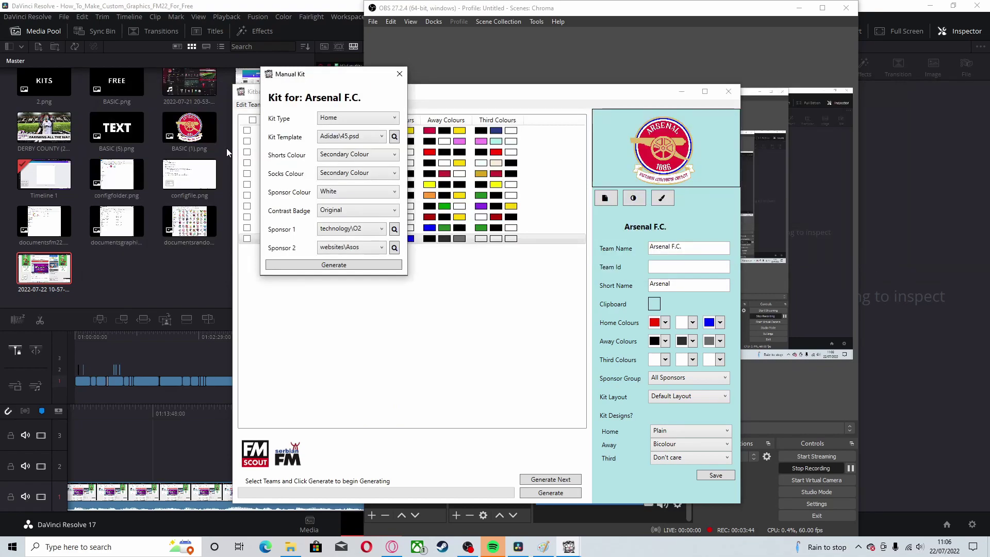
Generate the Arsenal F.C. home kit, view Arsenal_F.C._1.png from the GeneratedKits folder and close the image.
click(351, 265)
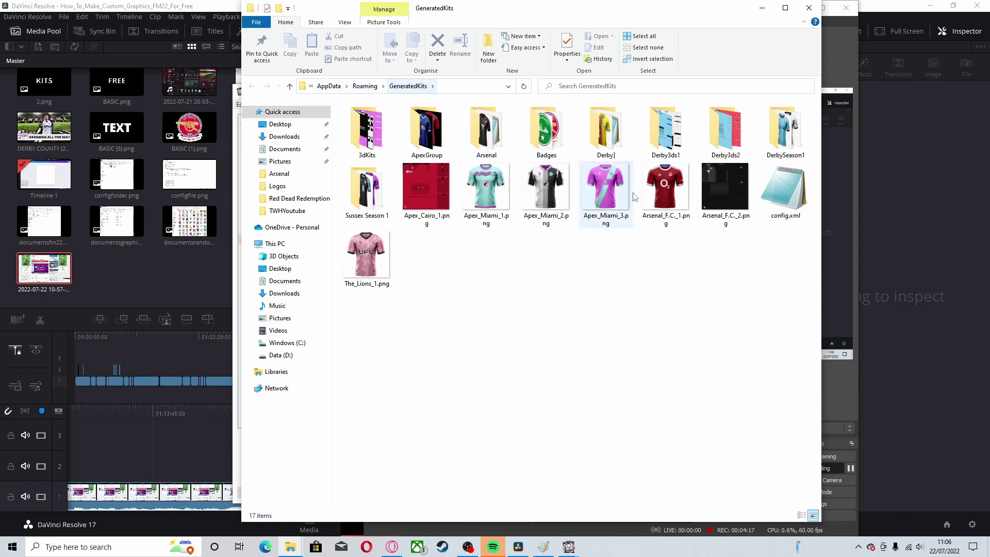
double_click(665, 189)
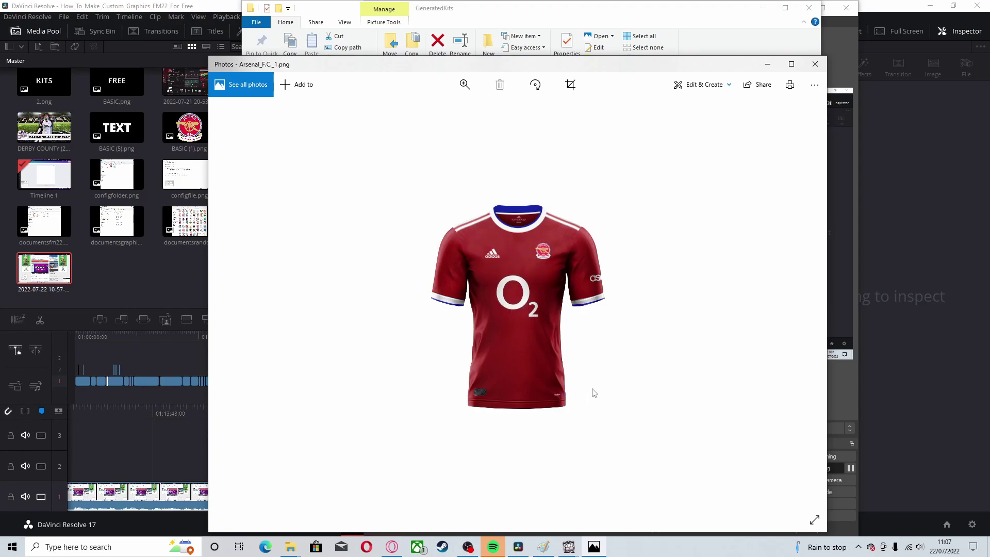
click(816, 64)
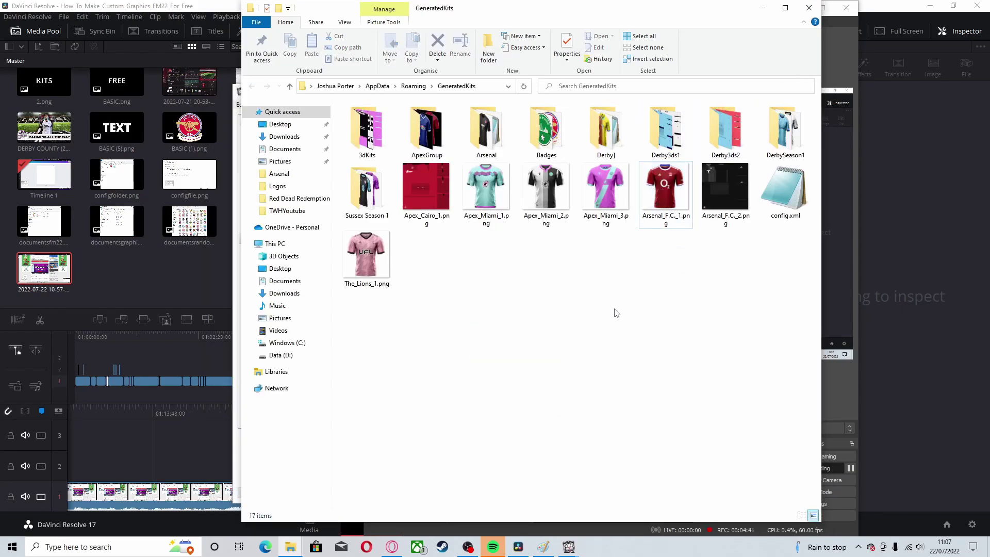
Open the Arsenal folder inside GeneratedKits and view the contents of its 3d subfolder.
click(485, 144)
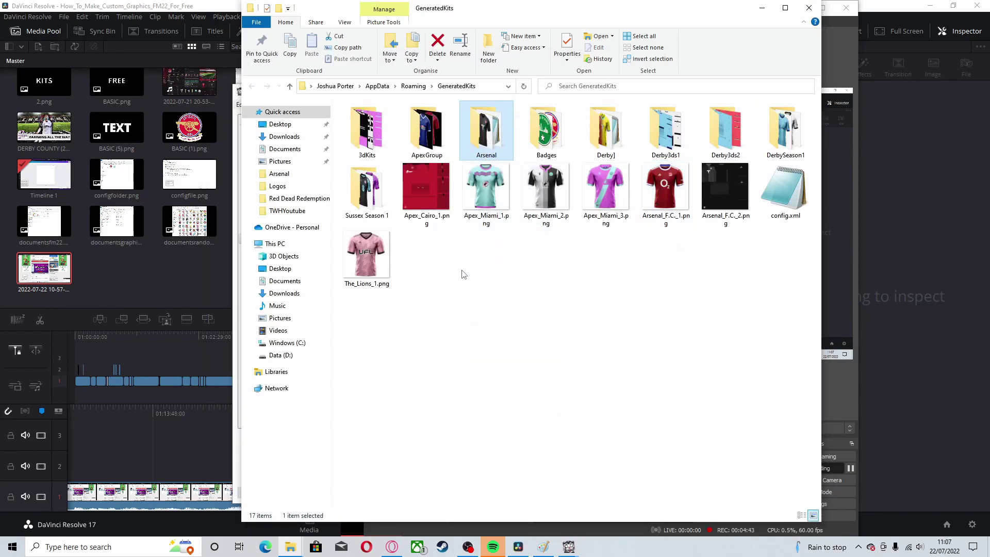
double_click(492, 128)
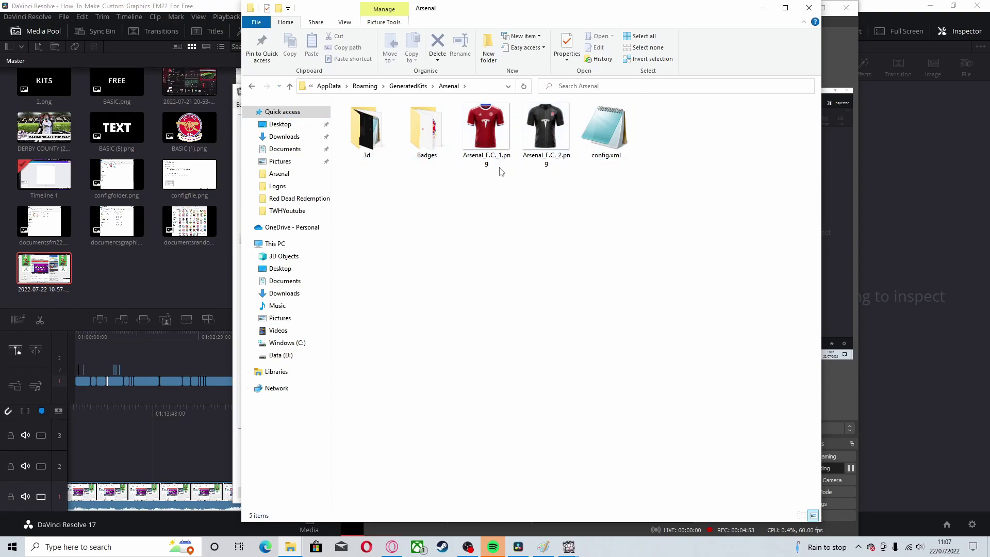
click(408, 86)
double_click(481, 123)
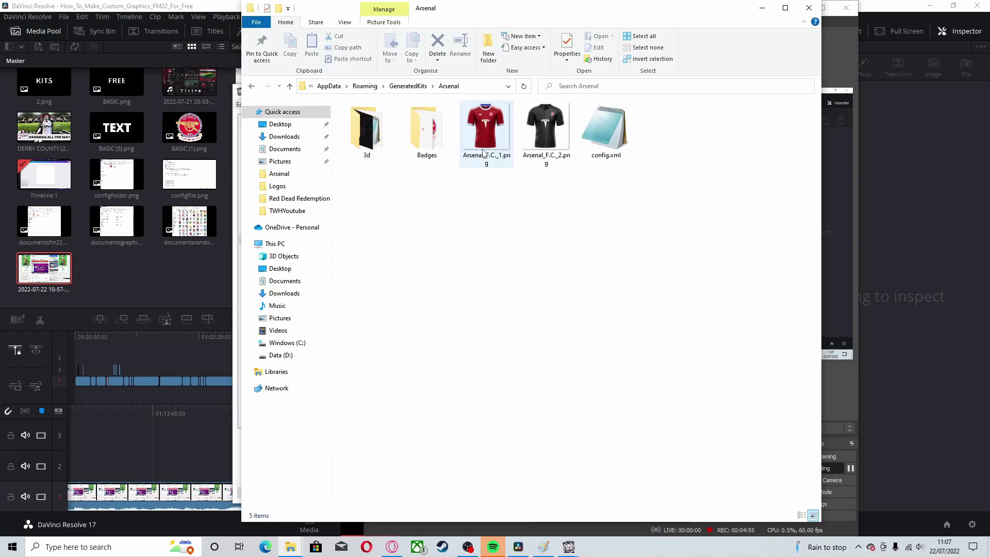
double_click(369, 145)
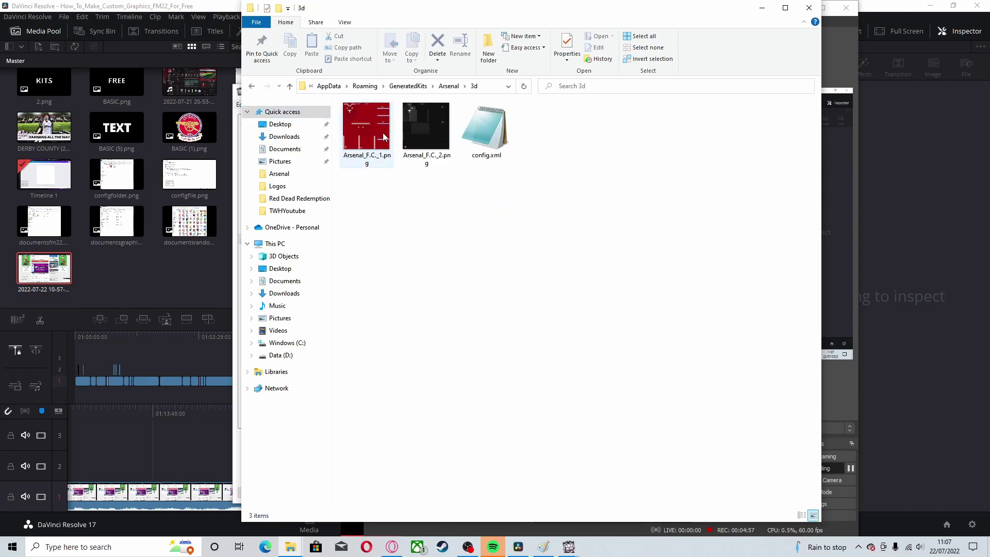
Return to GeneratedKits and look through the kit textures in the 3dKits folder.
click(252, 86)
click(357, 150)
double_click(357, 150)
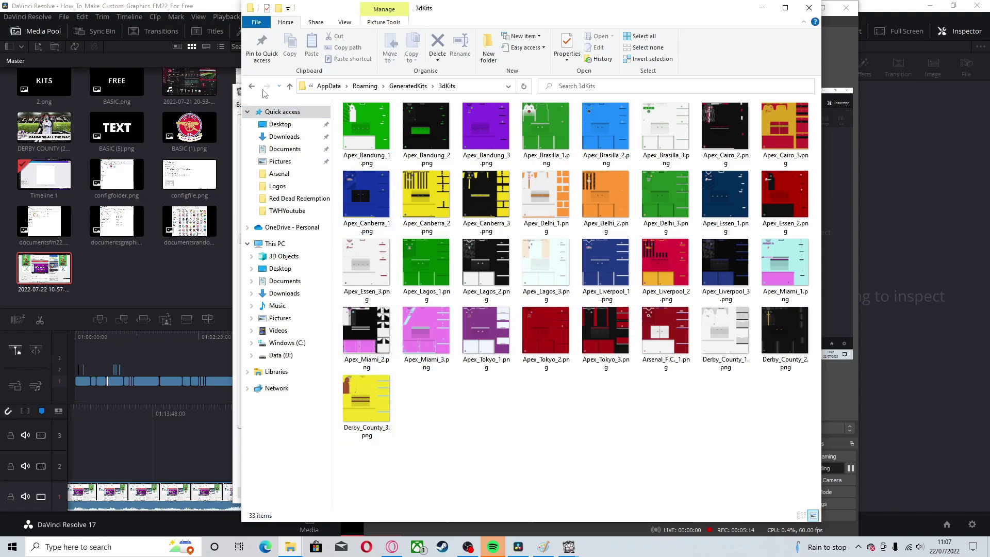
key(alt+Left)
Read the home and away kit texture records in config.xml of the Arsenal 3d subfolder and close the file.
double_click(485, 143)
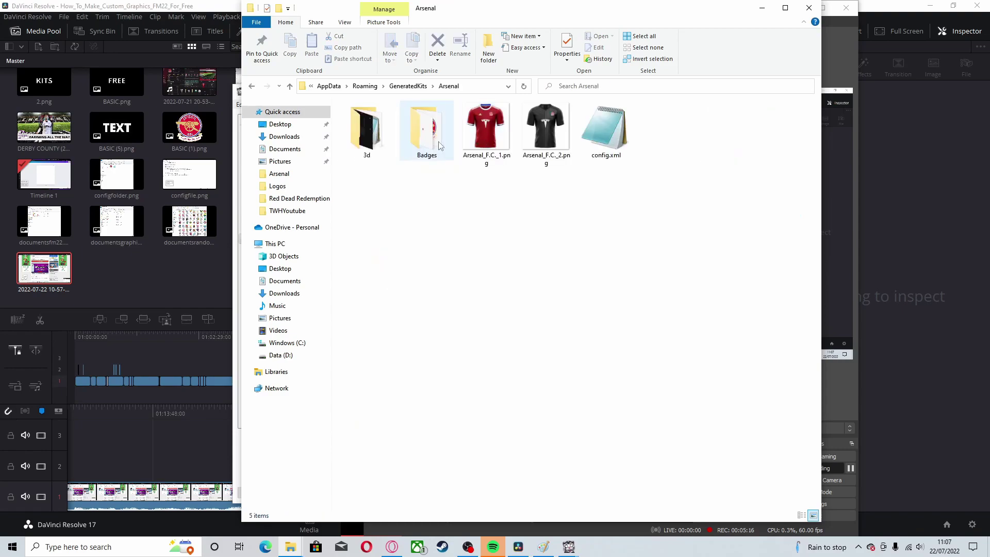
double_click(376, 138)
click(251, 85)
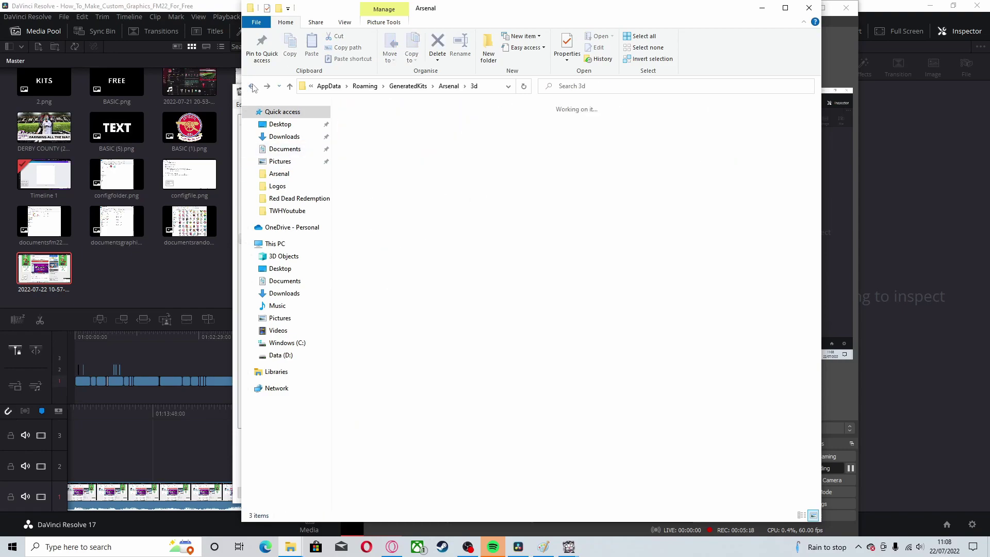
double_click(383, 135)
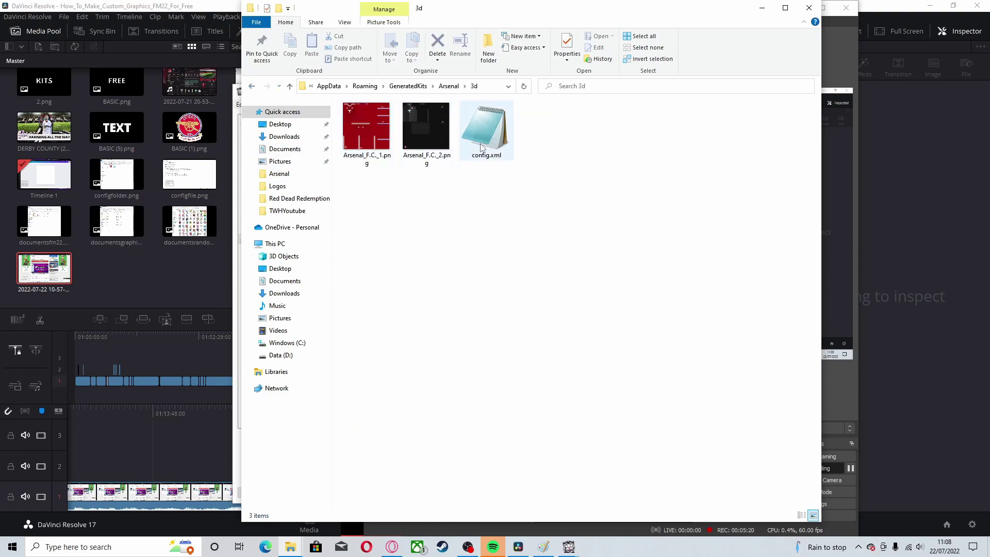
double_click(493, 147)
click(870, 91)
double_click(491, 144)
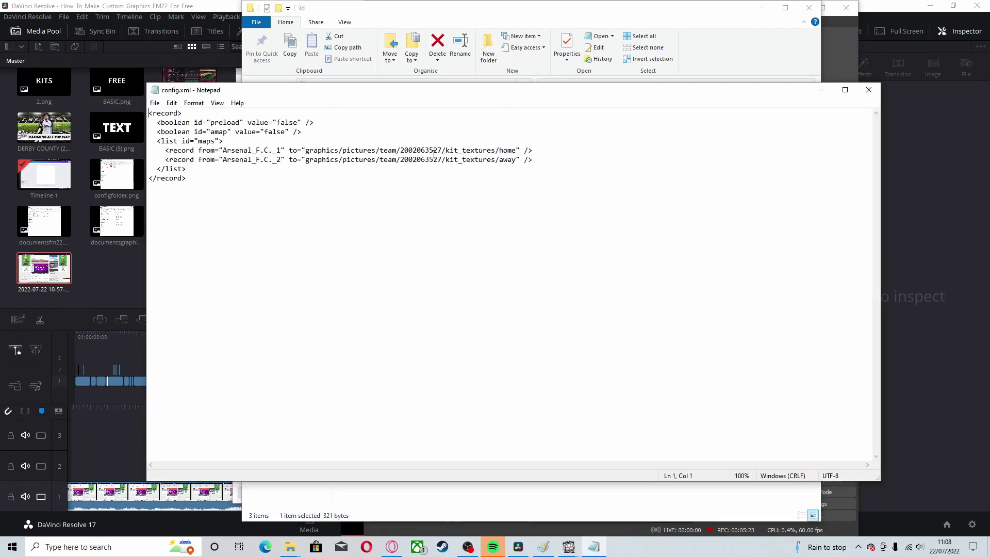
click(869, 90)
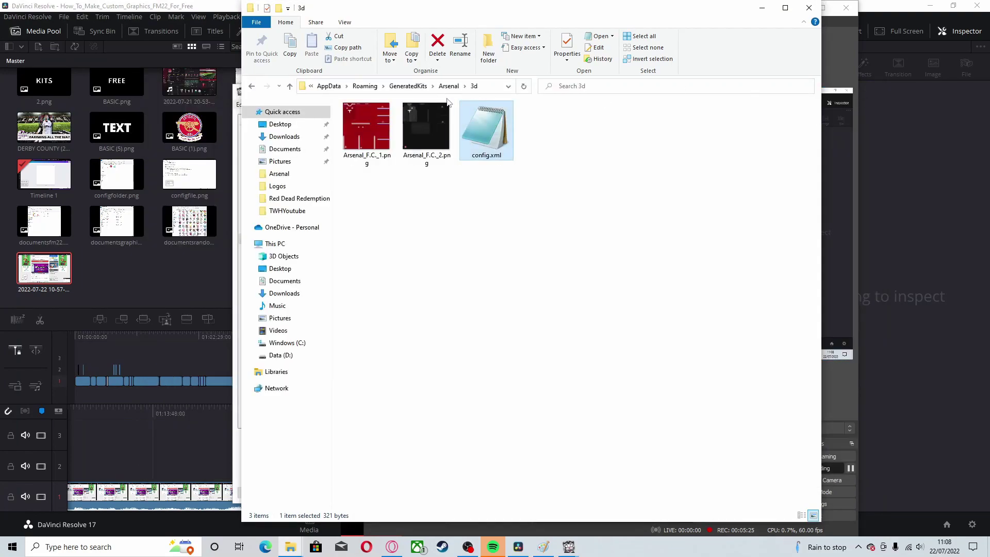
double_click(490, 147)
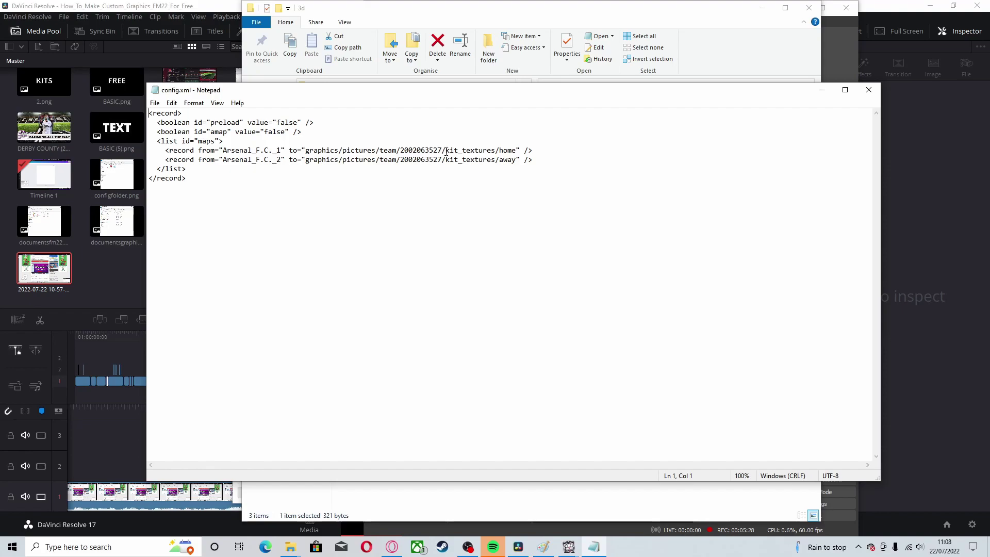
click(869, 91)
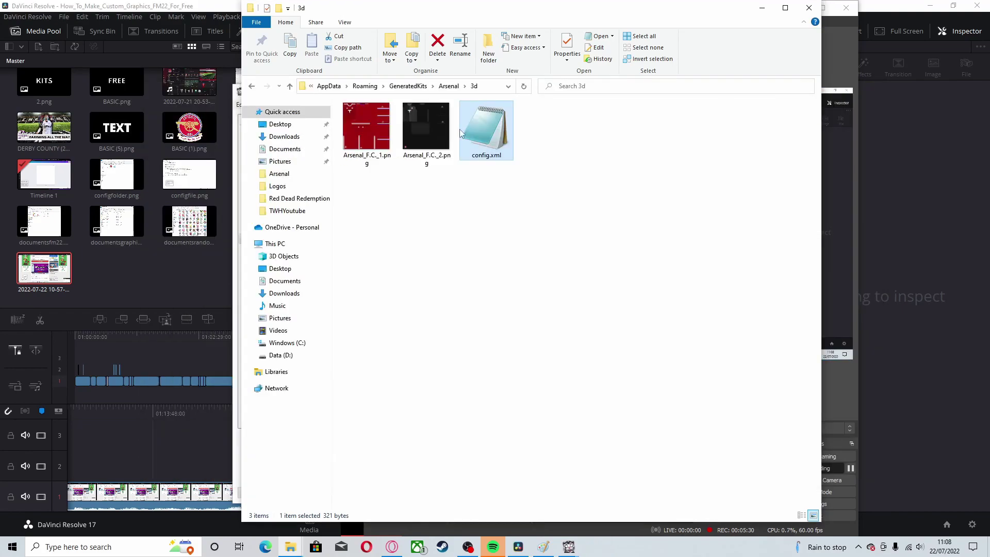
View the Arsenal folder's Badges subfolder and inspect the config.xml stored beside the Arsenal kit images.
click(252, 86)
double_click(427, 129)
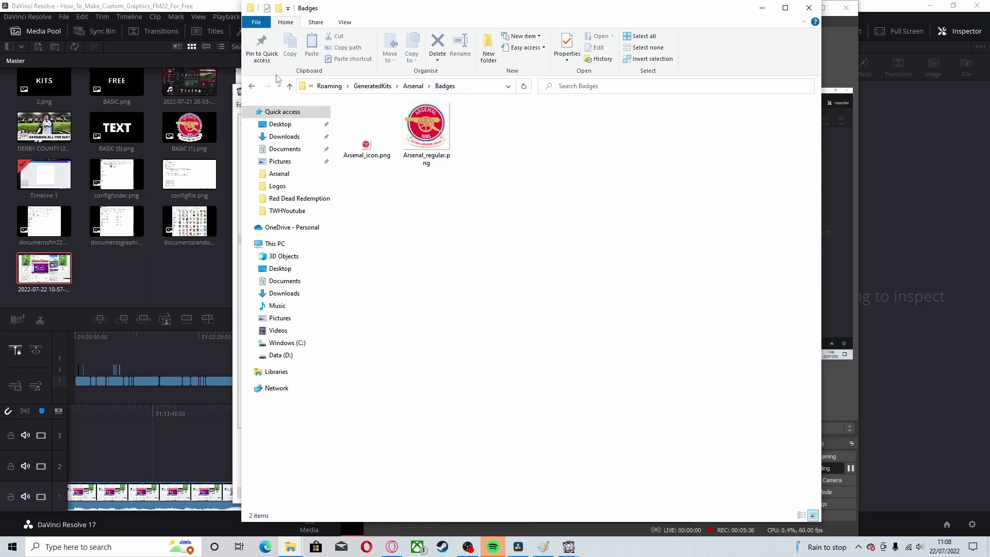
click(253, 86)
click(435, 190)
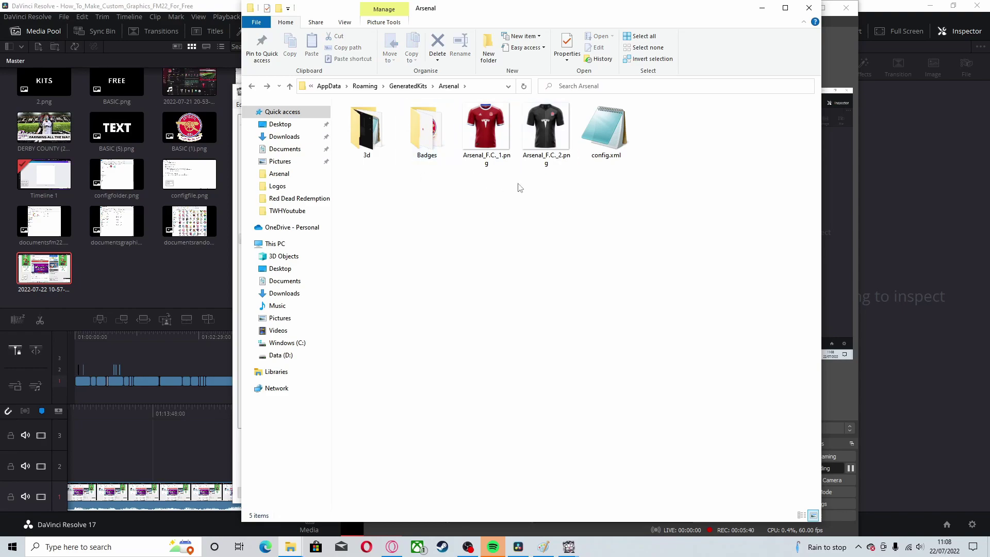
drag(628, 235, 536, 187)
double_click(614, 161)
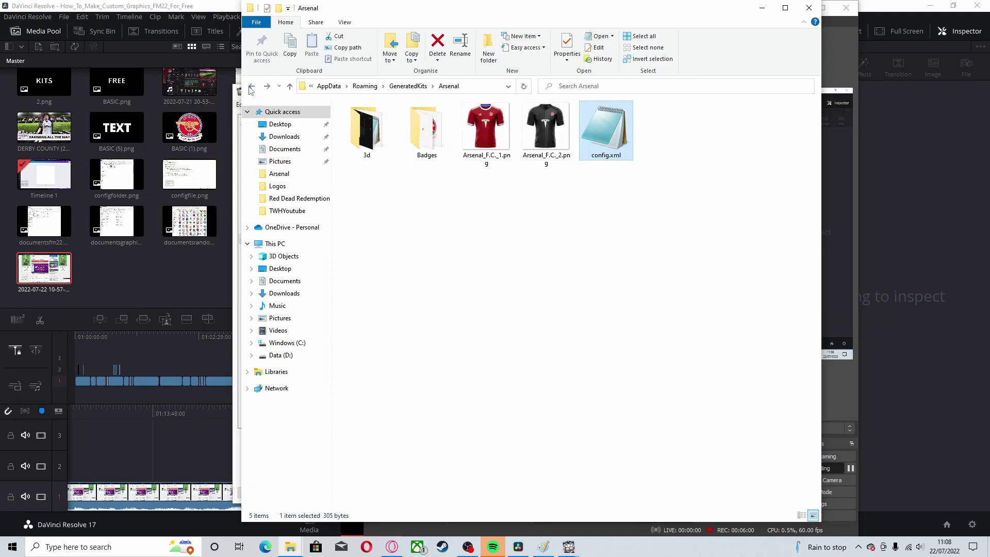
Cut the Arsenal folder from GeneratedKits and open Documents\Sports Interactive\Football Manager 2022\graphics.
click(251, 86)
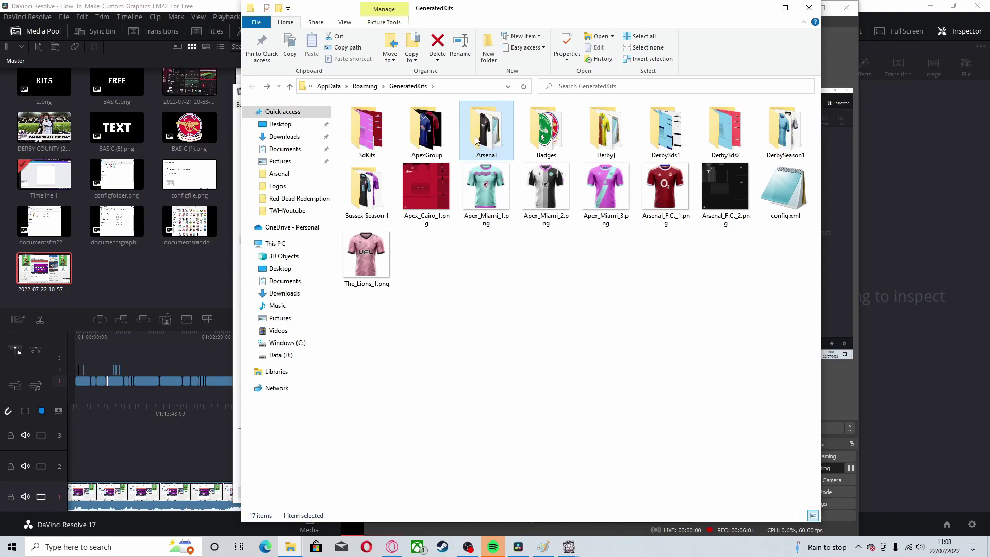
right_click(498, 145)
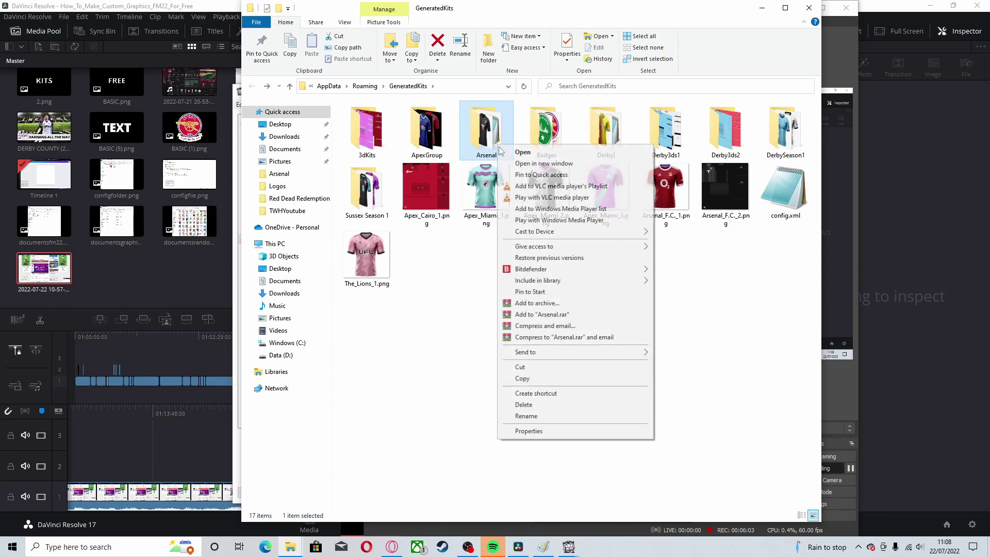
click(520, 368)
click(478, 345)
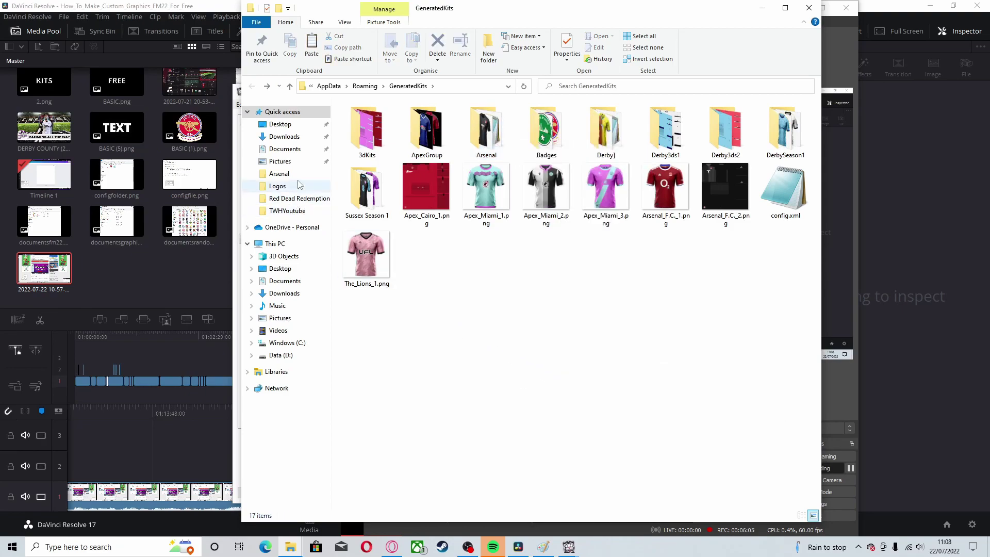
click(284, 149)
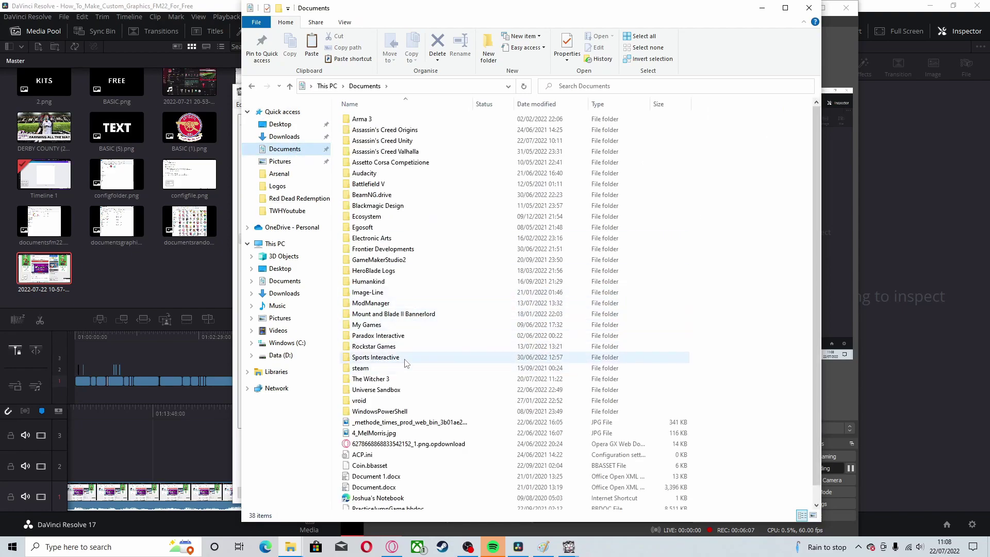
double_click(405, 357)
double_click(387, 151)
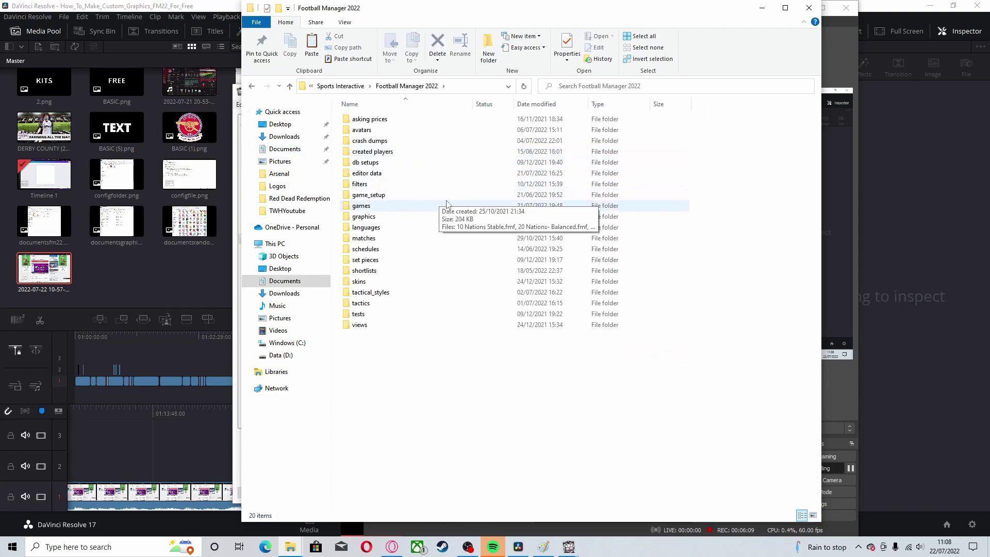
double_click(397, 217)
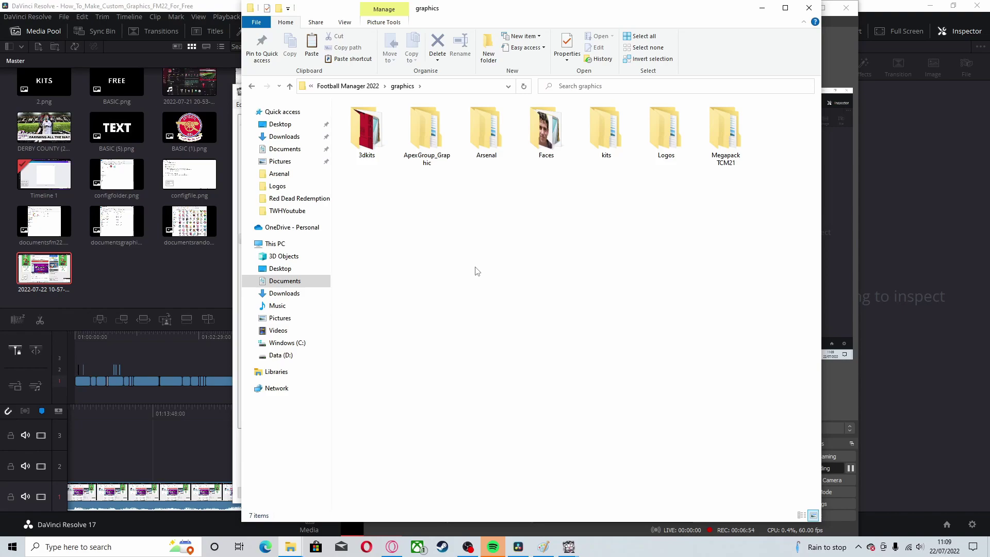
Switch to KitbasherDesktop, close the Manual Kit window and tick Arsenal F.C. in the team list.
drag(325, 15, 483, 18)
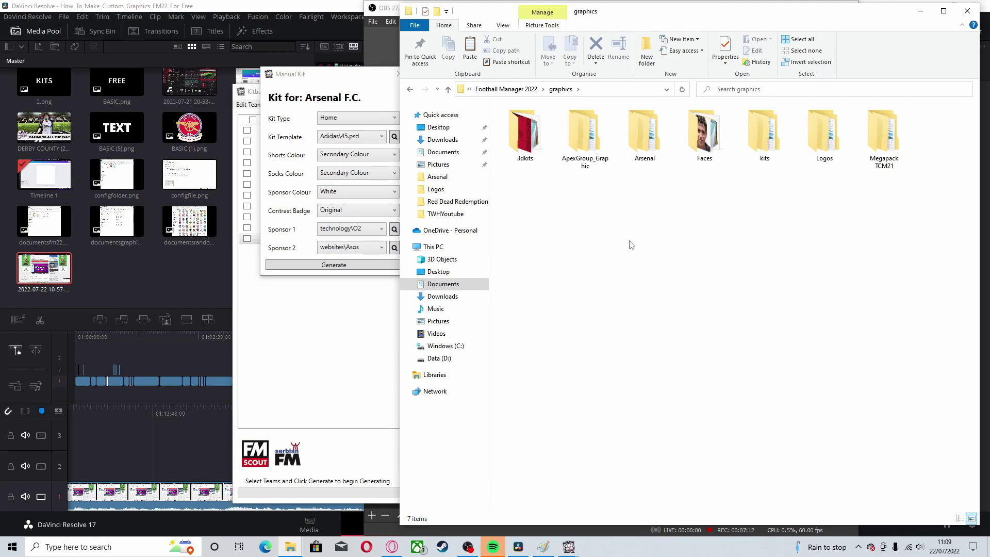
click(297, 85)
click(398, 74)
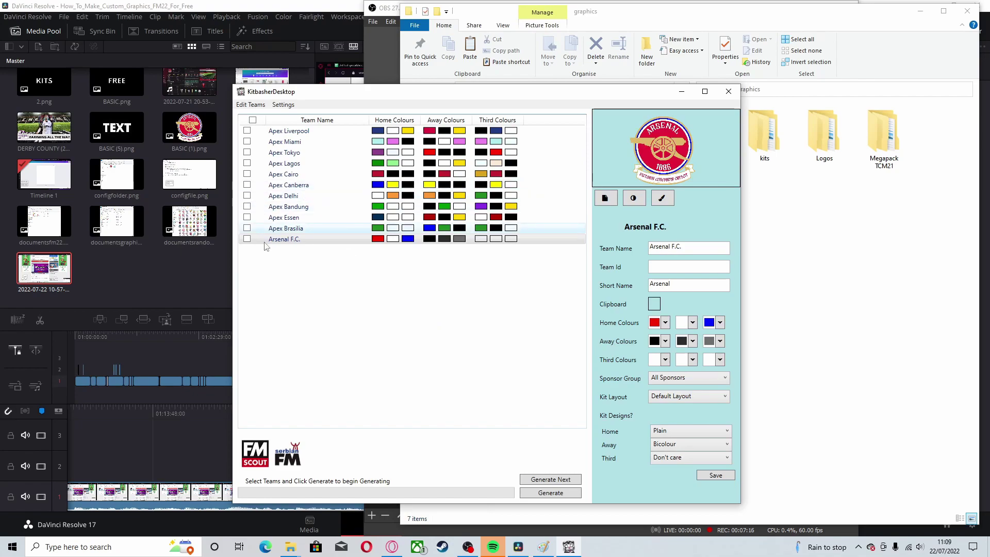
click(247, 238)
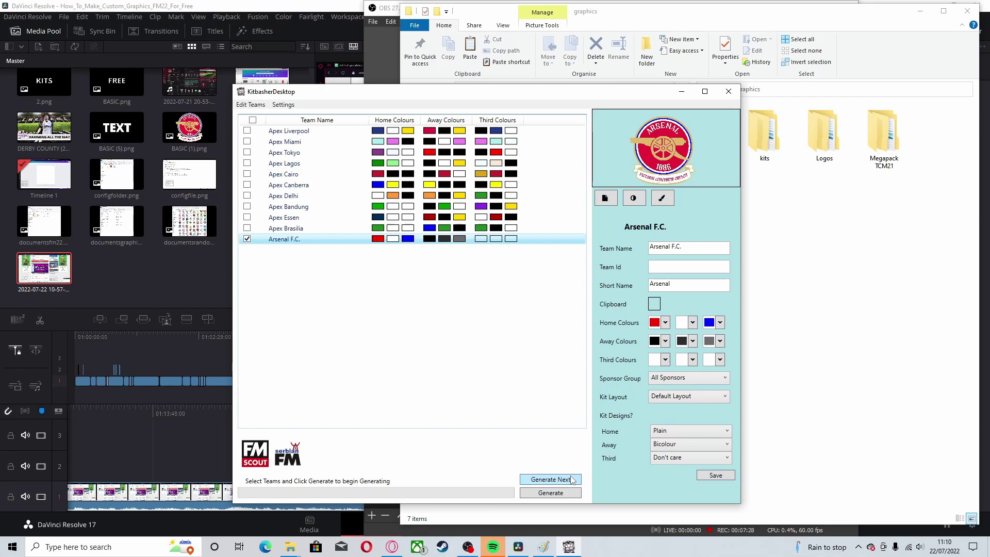
click(251, 104)
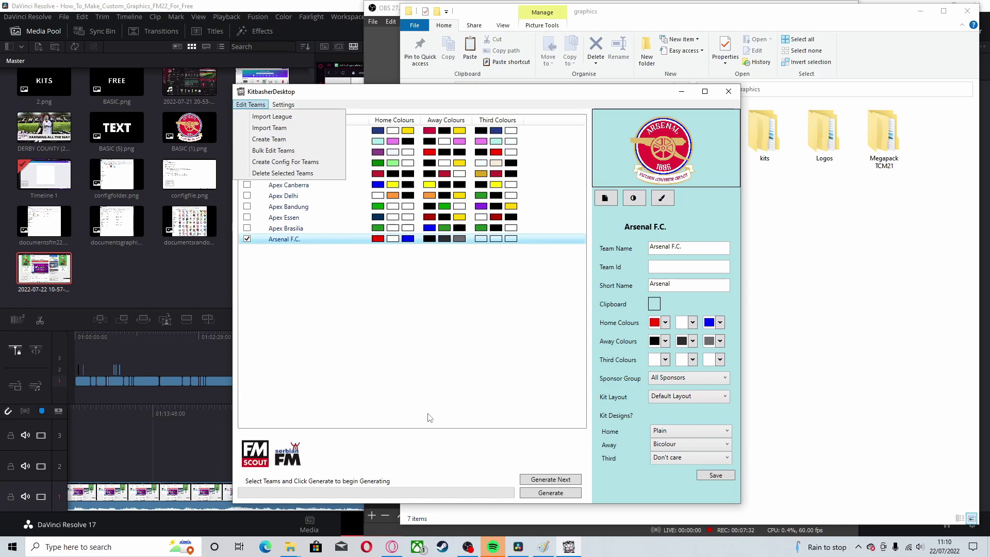
click(644, 214)
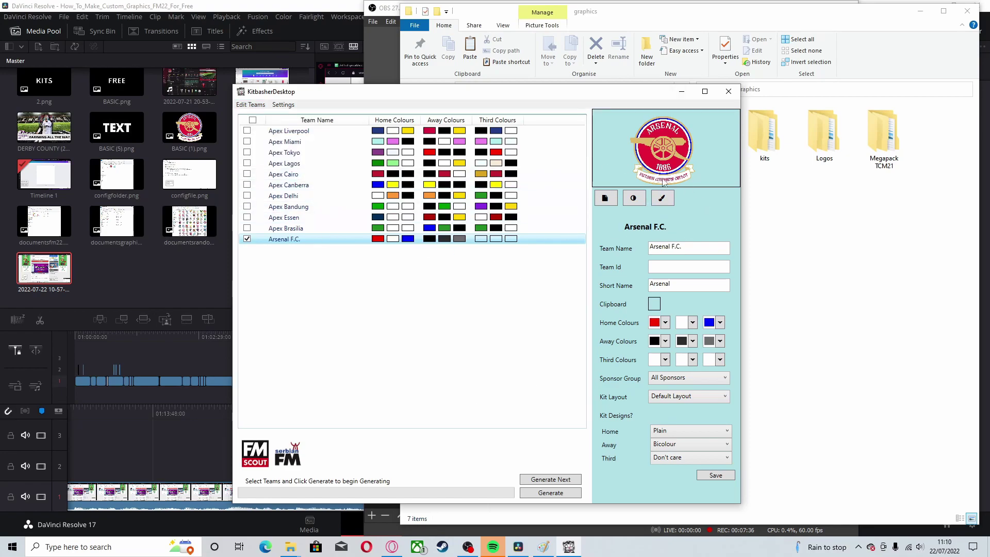